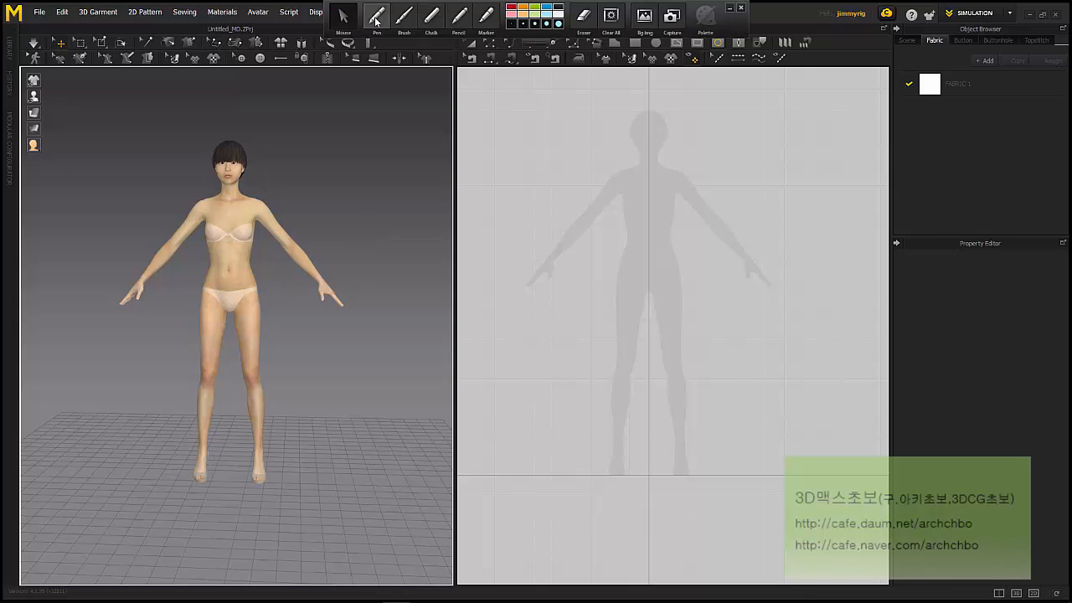
pyautogui.hotkey('ctrl', '2')
pyautogui.moveTo(474, 97)
pyautogui.mouseDown()
pyautogui.moveTo(487, 98)
pyautogui.moveTo(481, 105)
pyautogui.mouseUp()
pyautogui.moveTo(484, 91); pyautogui.dragTo(487, 117)
pyautogui.moveTo(488, 104)
pyautogui.mouseDown()
pyautogui.moveTo(608, 108)
pyautogui.moveTo(629, 126)
pyautogui.moveTo(662, 103)
pyautogui.moveTo(720, 95)
pyautogui.moveTo(735, 119)
pyautogui.moveTo(612, 108)
pyautogui.moveTo(614, 155)
pyautogui.moveTo(787, 160)
pyautogui.mouseUp()
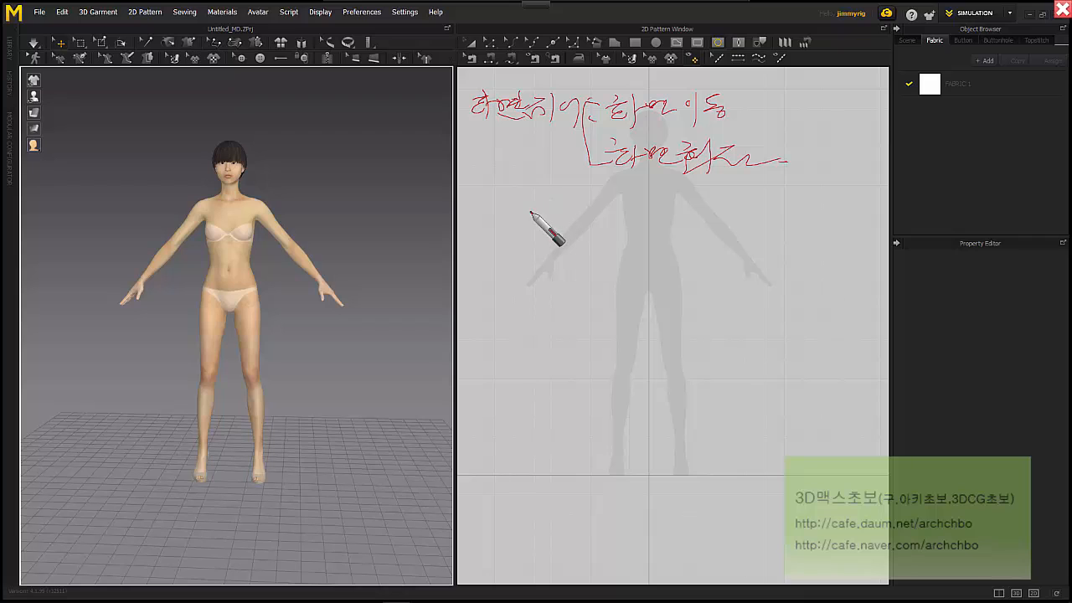
pyautogui.moveTo(525, 208)
pyautogui.mouseDown()
pyautogui.moveTo(612, 224)
pyautogui.moveTo(630, 204)
pyautogui.moveTo(649, 223)
pyautogui.moveTo(680, 201)
pyautogui.moveTo(681, 214)
pyautogui.moveTo(752, 192)
pyautogui.moveTo(784, 209)
pyautogui.mouseUp()
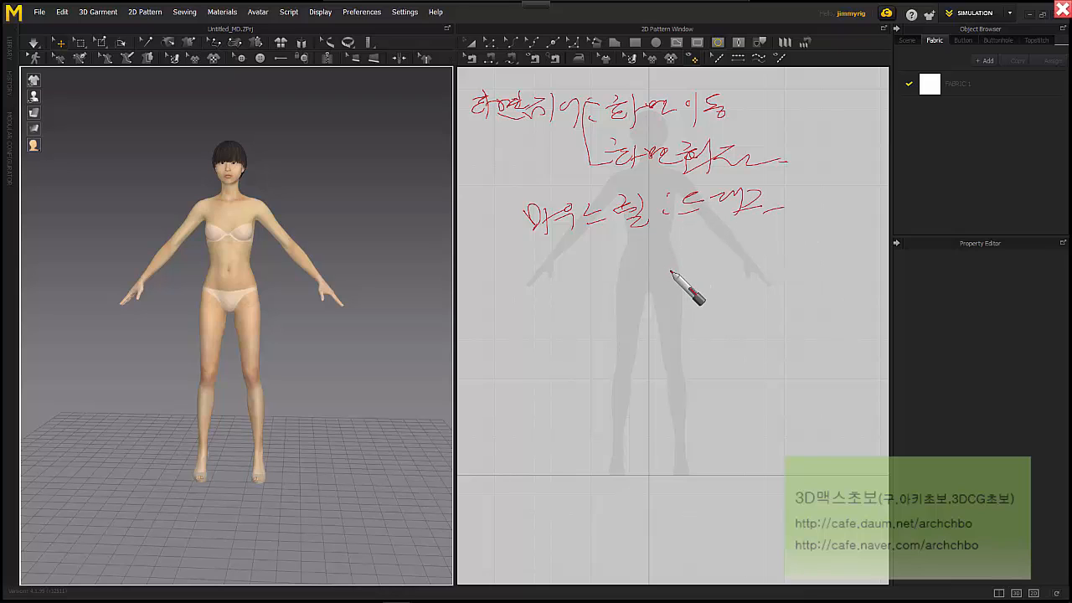
pyautogui.moveTo(677, 269)
pyautogui.mouseDown()
pyautogui.moveTo(688, 277)
pyautogui.moveTo(675, 294)
pyautogui.moveTo(761, 276)
pyautogui.moveTo(764, 300)
pyautogui.moveTo(784, 303)
pyautogui.mouseUp()
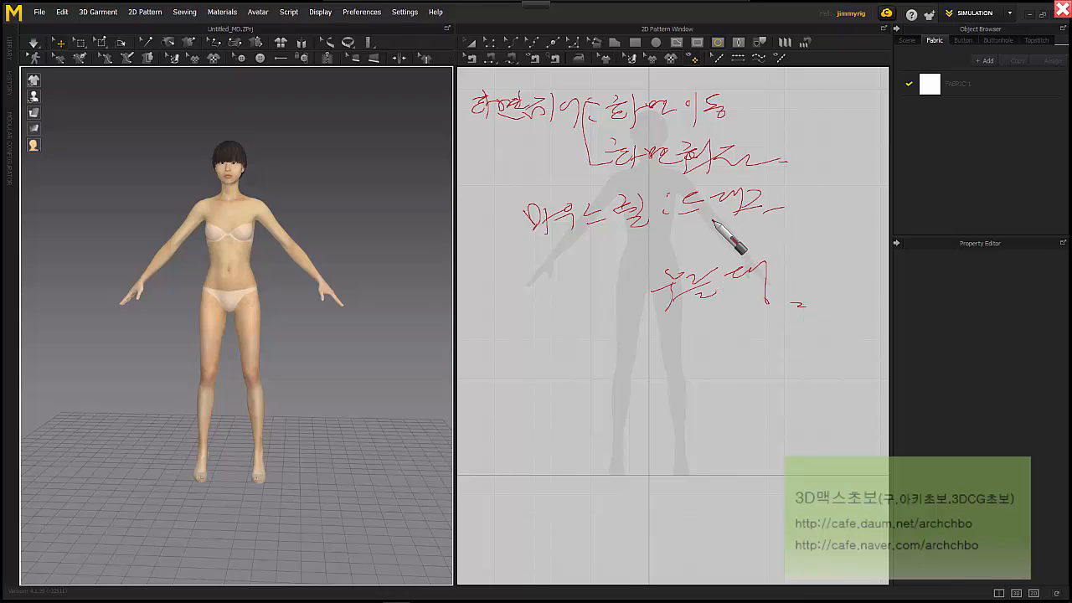
pyautogui.moveTo(781, 184); pyautogui.dragTo(783, 189)
pyautogui.moveTo(776, 207); pyautogui.dragTo(856, 195)
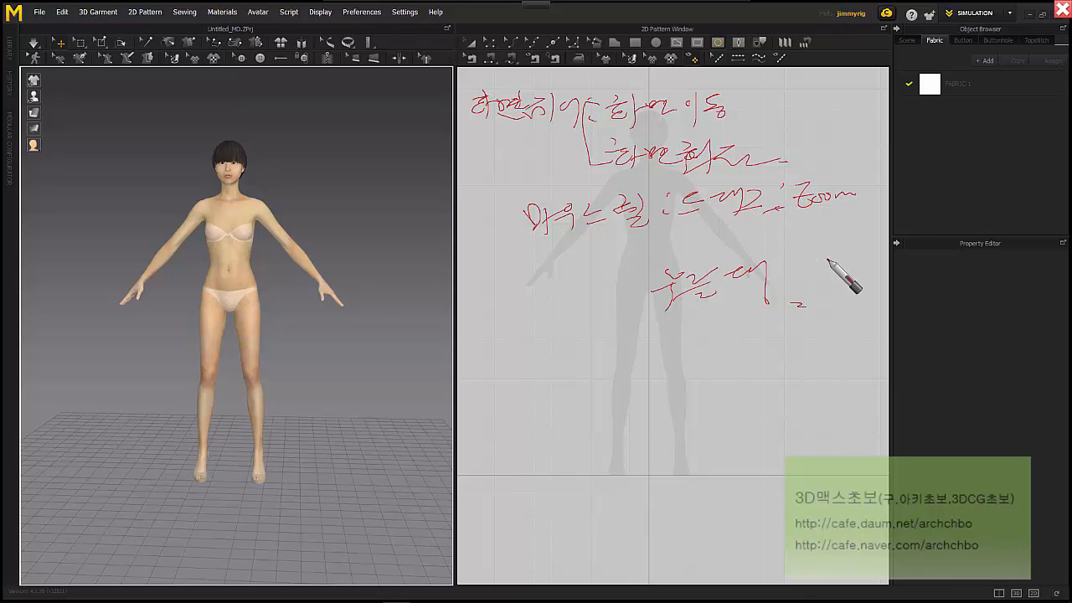
pyautogui.click(785, 263)
pyautogui.click(786, 273)
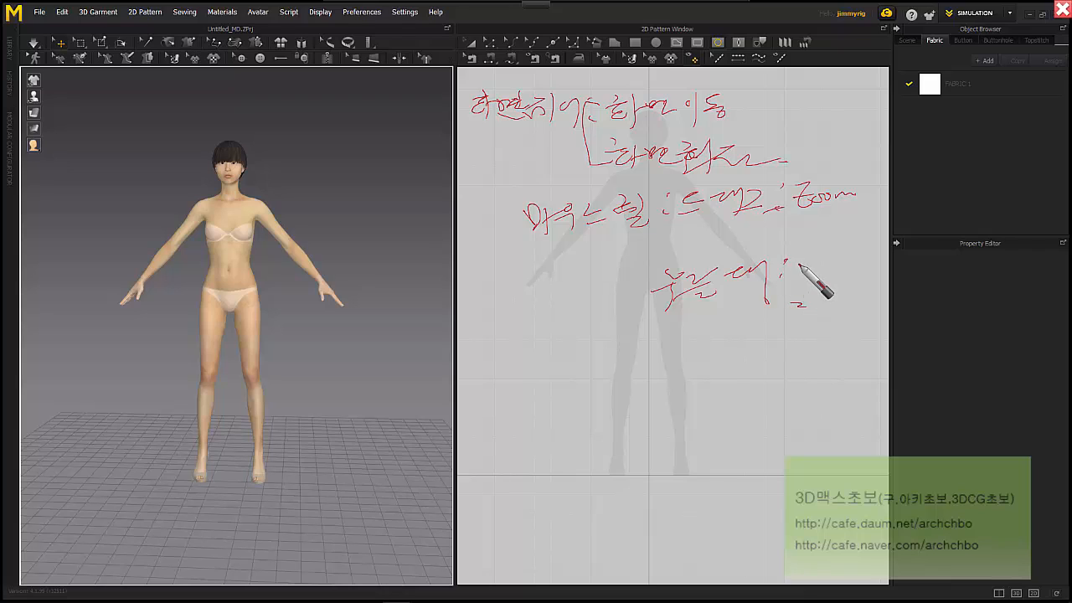
pyautogui.moveTo(812, 259)
pyautogui.mouseDown()
pyautogui.moveTo(806, 267)
pyautogui.moveTo(812, 257)
pyautogui.mouseUp()
pyautogui.moveTo(819, 243)
pyautogui.mouseDown()
pyautogui.moveTo(819, 292)
pyautogui.moveTo(835, 256)
pyautogui.mouseUp()
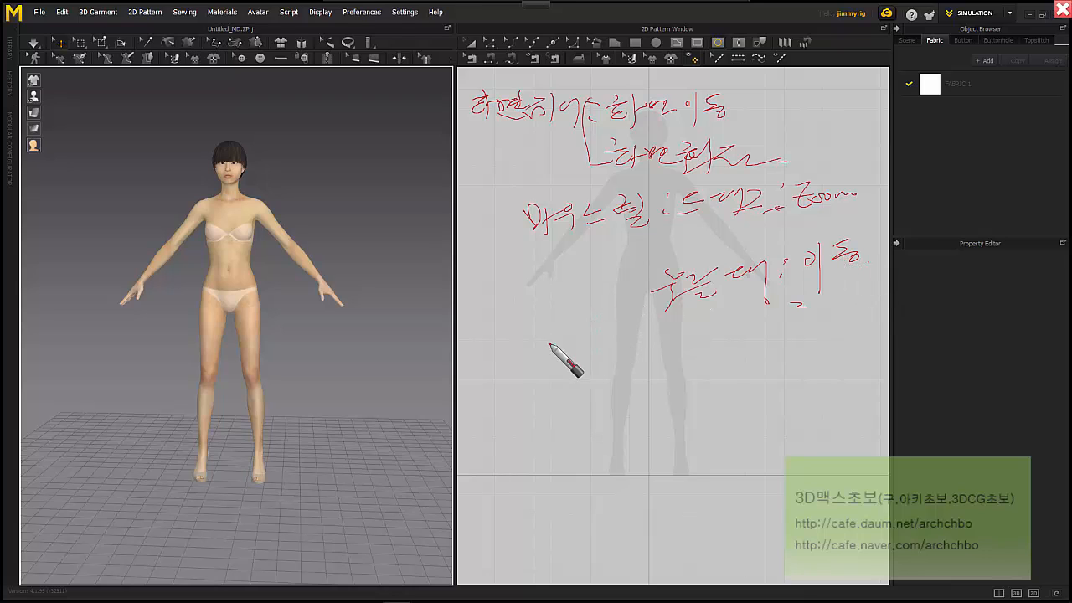
pyautogui.moveTo(528, 335)
pyautogui.mouseDown()
pyautogui.moveTo(550, 354)
pyautogui.moveTo(608, 335)
pyautogui.moveTo(618, 358)
pyautogui.moveTo(634, 344)
pyautogui.moveTo(656, 353)
pyautogui.mouseUp()
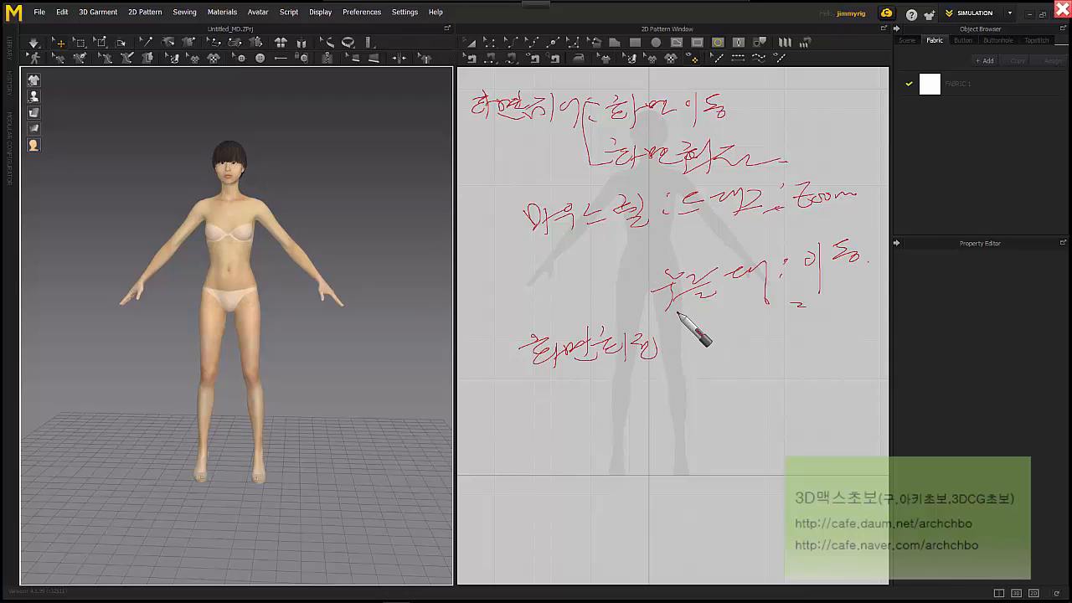
pyautogui.moveTo(676, 312)
pyautogui.mouseDown()
pyautogui.moveTo(671, 344)
pyautogui.moveTo(688, 339)
pyautogui.moveTo(699, 350)
pyautogui.moveTo(758, 316)
pyautogui.moveTo(757, 345)
pyautogui.moveTo(825, 334)
pyautogui.mouseUp()
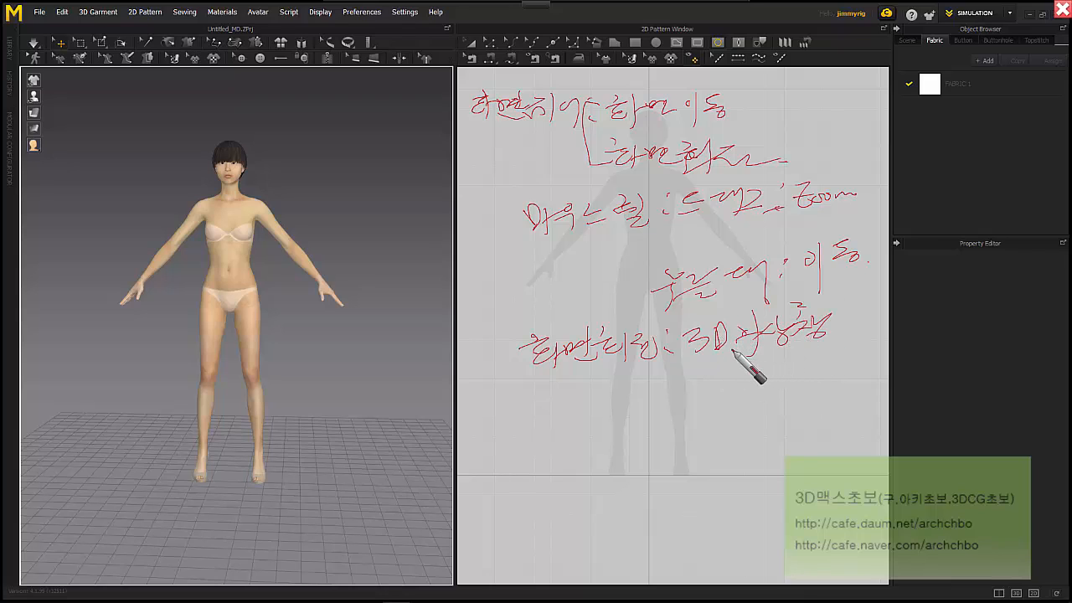
pyautogui.moveTo(597, 369); pyautogui.dragTo(682, 359)
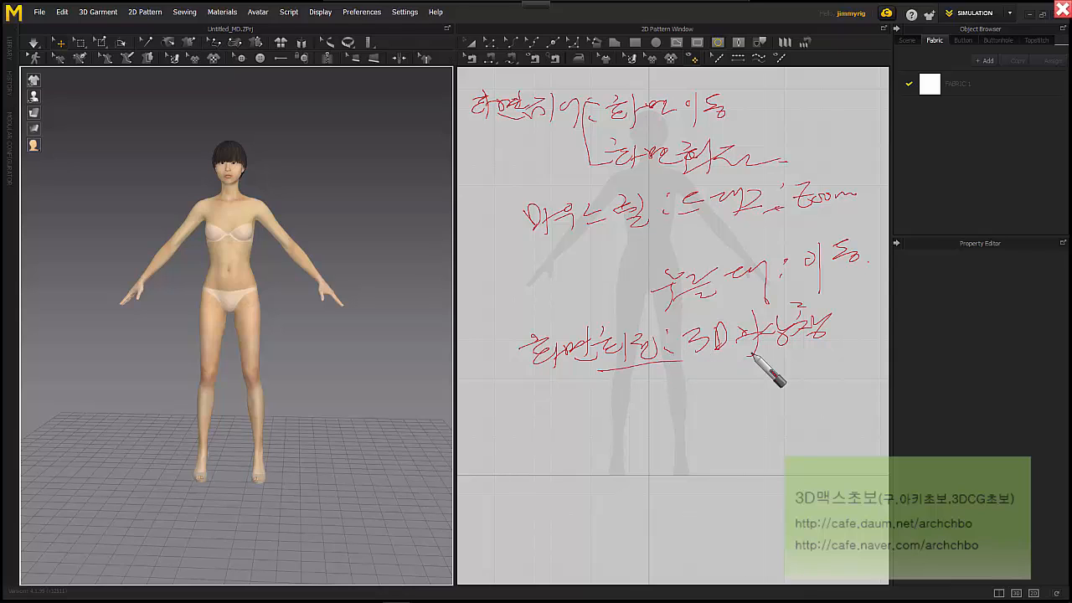
pyautogui.moveTo(825, 344); pyautogui.dragTo(683, 359)
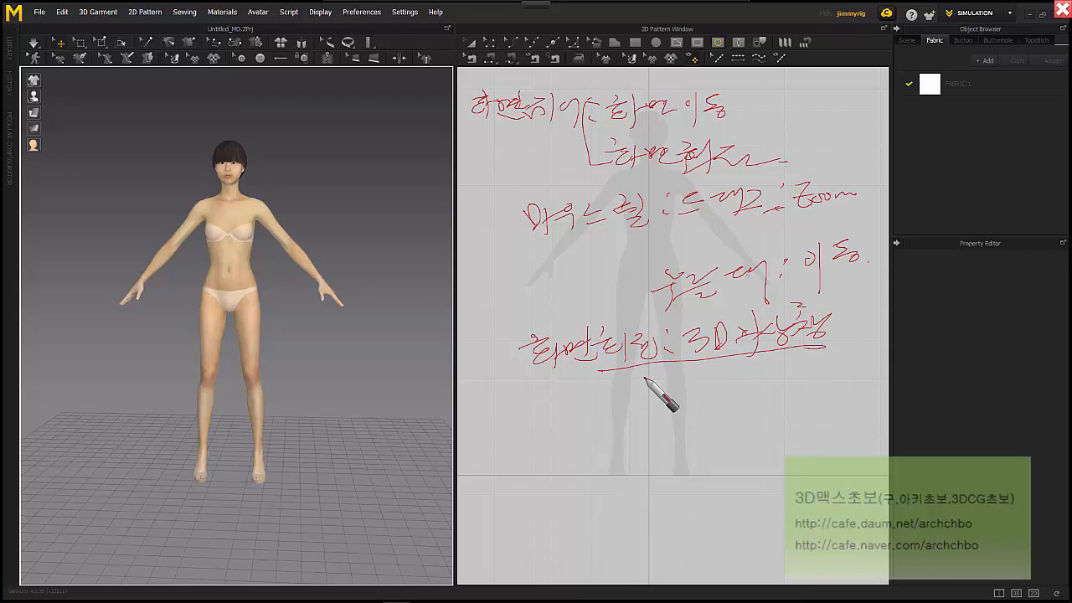
pyautogui.moveTo(595, 393)
pyautogui.mouseDown()
pyautogui.moveTo(725, 410)
pyautogui.moveTo(729, 379)
pyautogui.moveTo(788, 365)
pyautogui.moveTo(830, 388)
pyautogui.moveTo(866, 360)
pyautogui.moveTo(884, 362)
pyautogui.mouseUp()
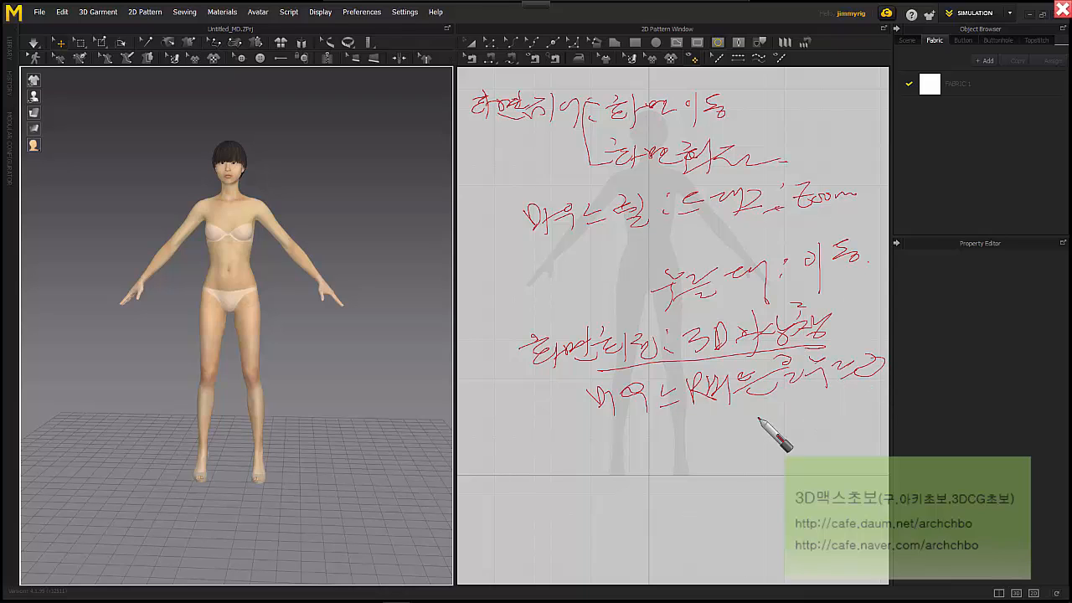
pyautogui.moveTo(722, 429); pyautogui.dragTo(842, 419)
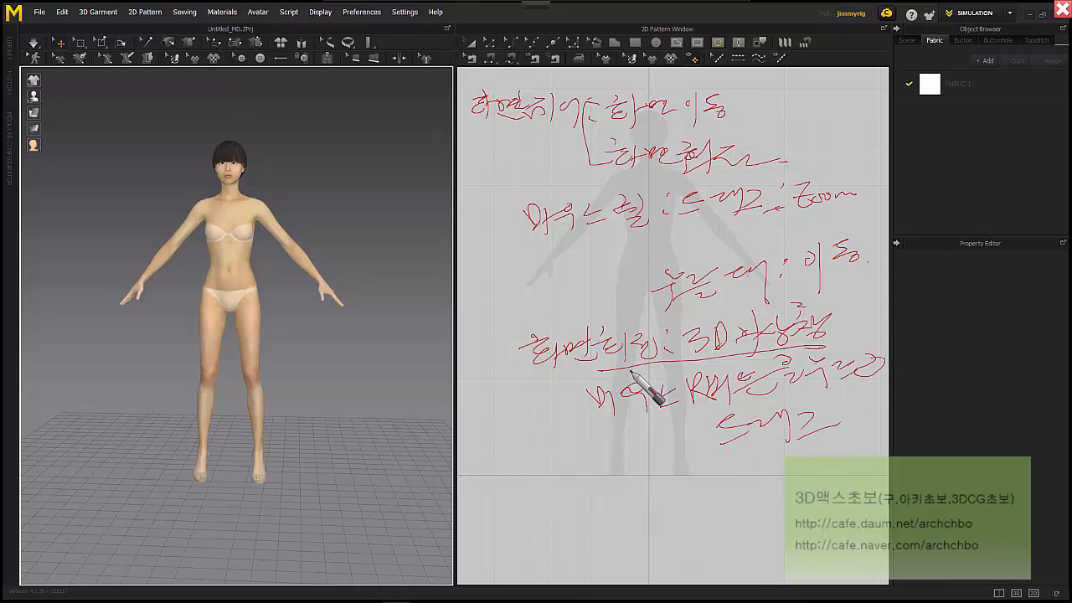
pyautogui.moveTo(632, 372); pyautogui.dragTo(690, 394)
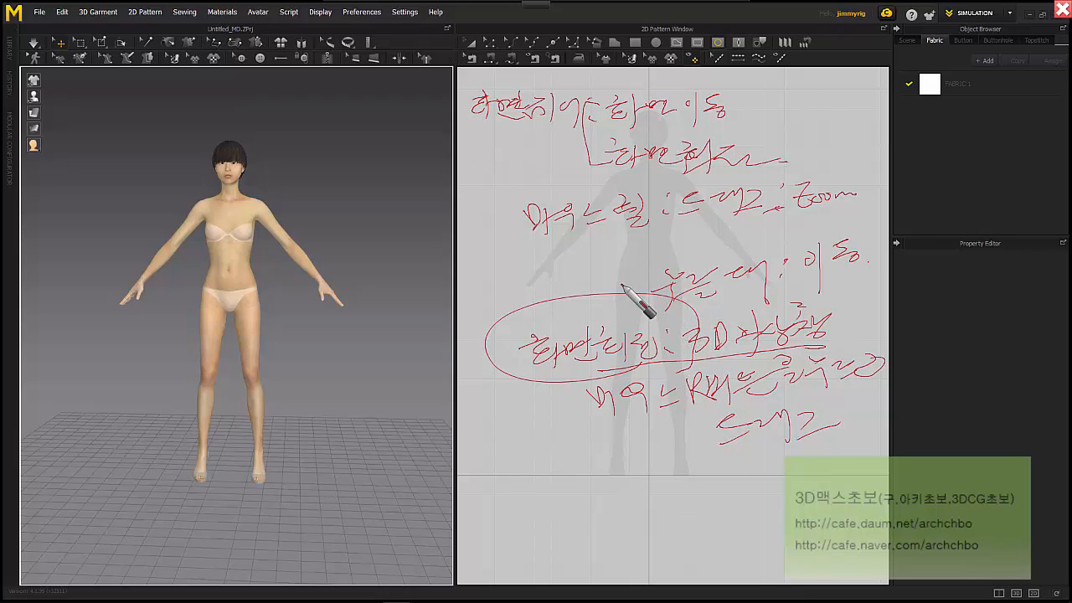
pyautogui.moveTo(622, 264); pyautogui.dragTo(629, 261)
pyautogui.moveTo(529, 367); pyautogui.dragTo(670, 354)
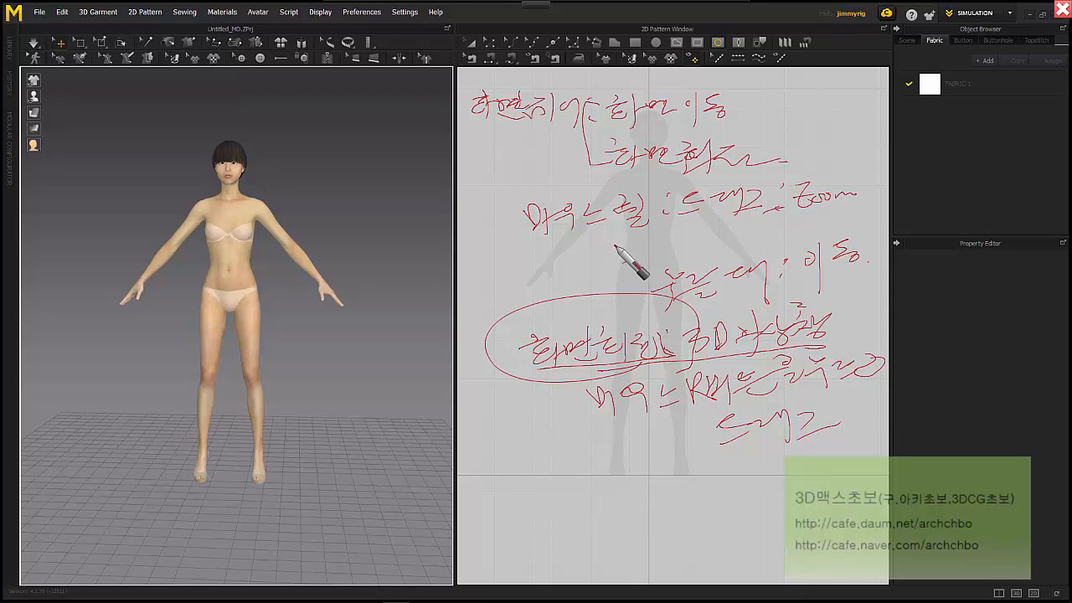
pyautogui.moveTo(507, 478)
pyautogui.mouseDown()
pyautogui.moveTo(561, 455)
pyautogui.moveTo(555, 485)
pyautogui.moveTo(640, 454)
pyautogui.moveTo(668, 494)
pyautogui.moveTo(792, 463)
pyautogui.mouseUp()
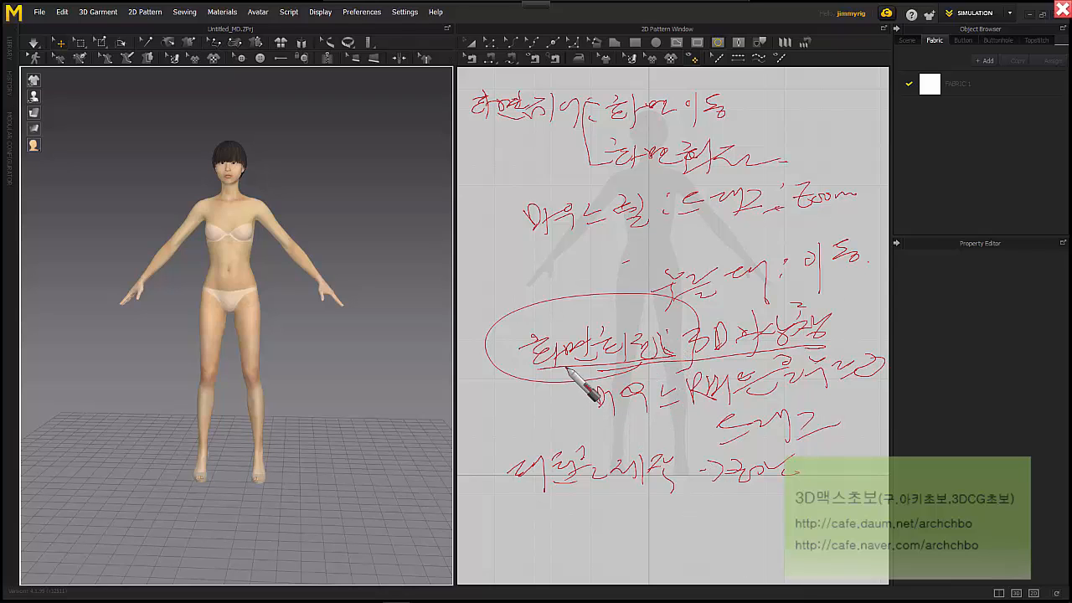
pyautogui.moveTo(339, 409)
pyautogui.mouseDown()
pyautogui.moveTo(412, 271)
pyautogui.moveTo(256, 381)
pyautogui.moveTo(80, 325)
pyautogui.moveTo(366, 422)
pyautogui.moveTo(376, 390)
pyautogui.moveTo(362, 356)
pyautogui.mouseUp()
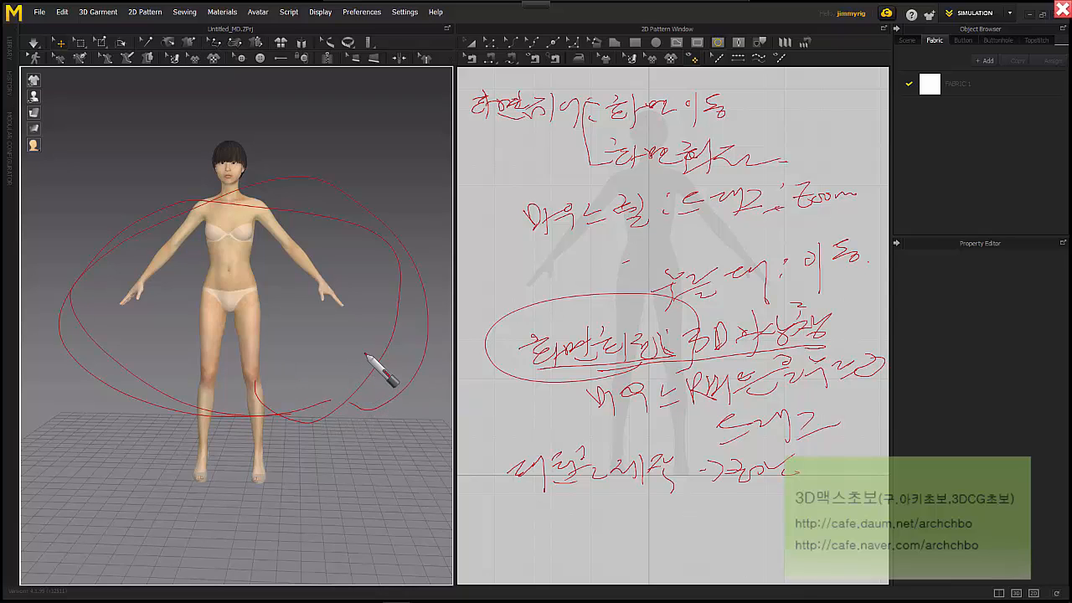
pyautogui.moveTo(584, 16)
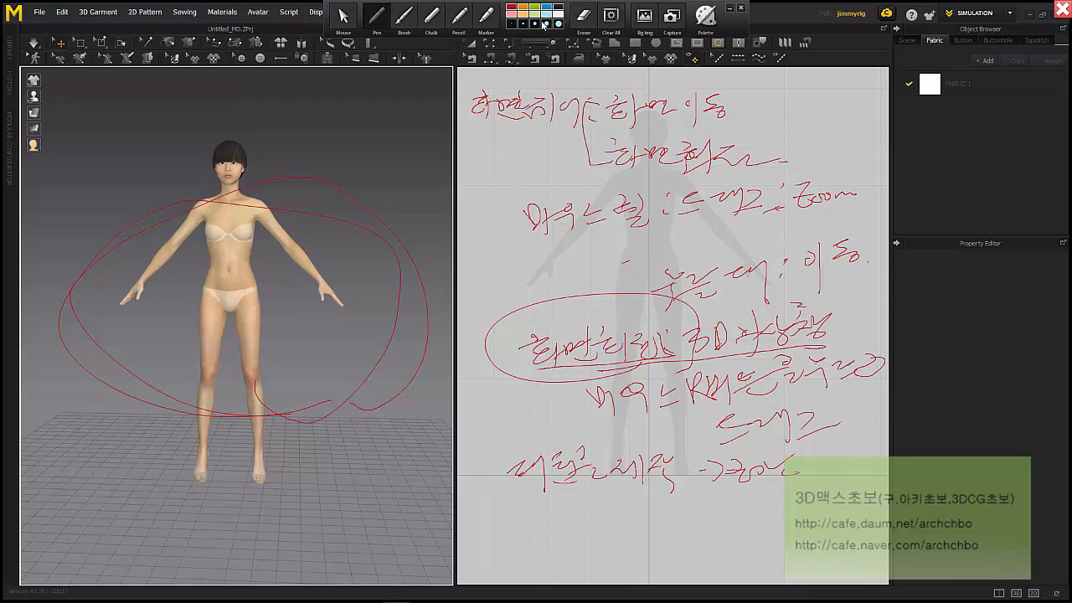
pyautogui.click(610, 16)
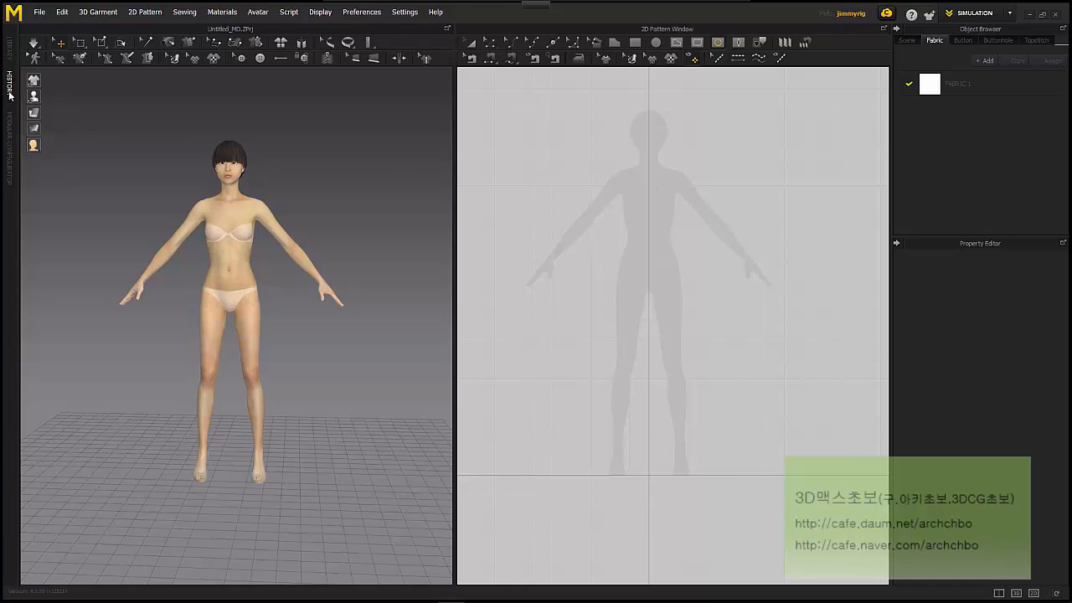
# - Open the Modular Configurator and load the Short shirt block from the Woman > Shirts blocks
pyautogui.click(10, 149)
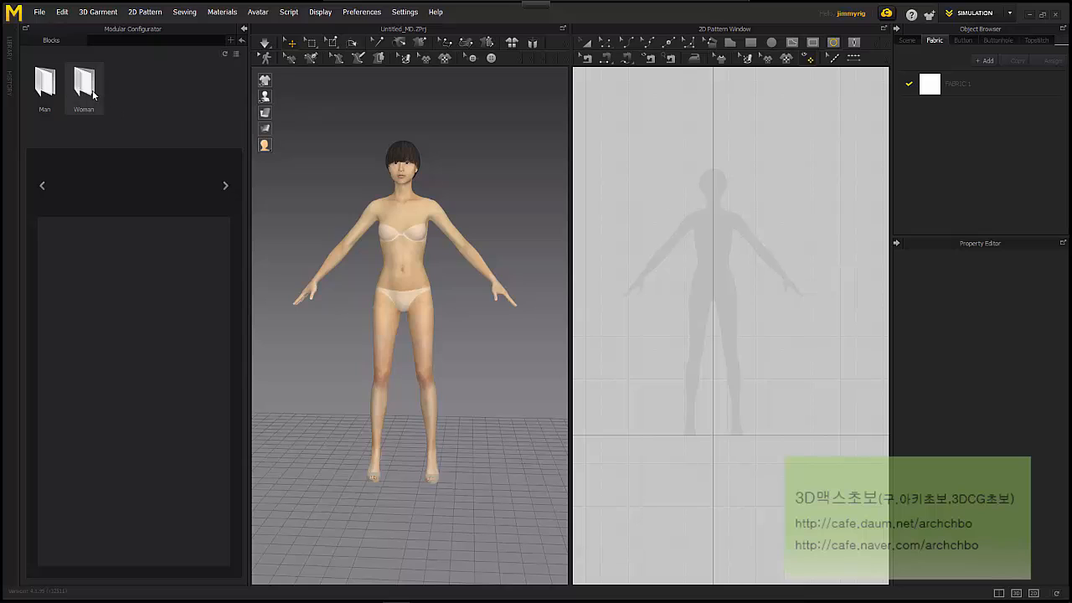
pyautogui.doubleClick(93, 96)
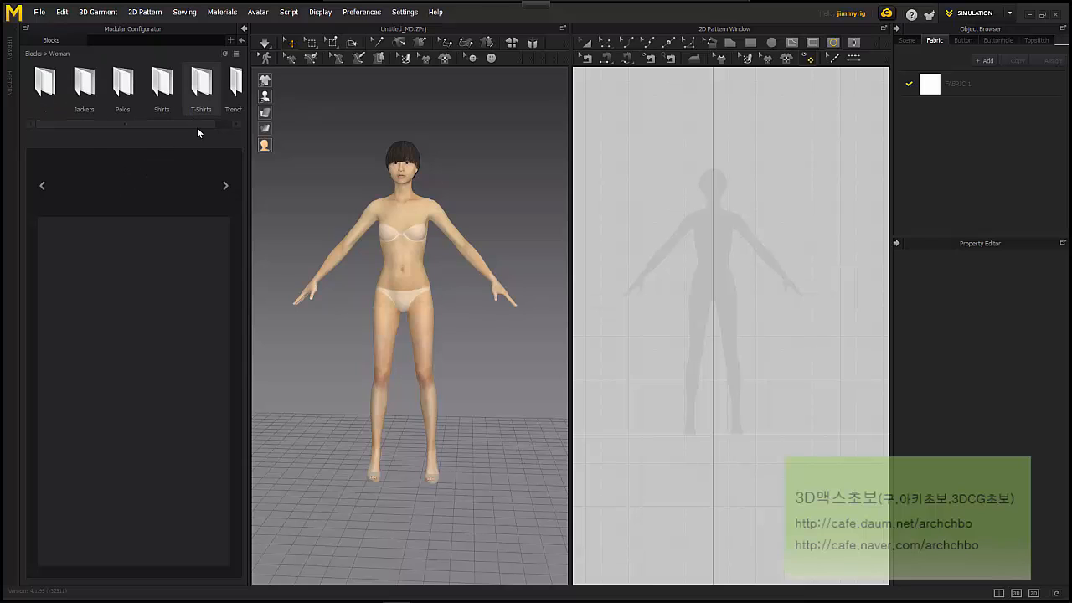
pyautogui.moveTo(204, 124)
pyautogui.mouseDown()
pyautogui.moveTo(228, 124)
pyautogui.moveTo(186, 121)
pyautogui.mouseUp()
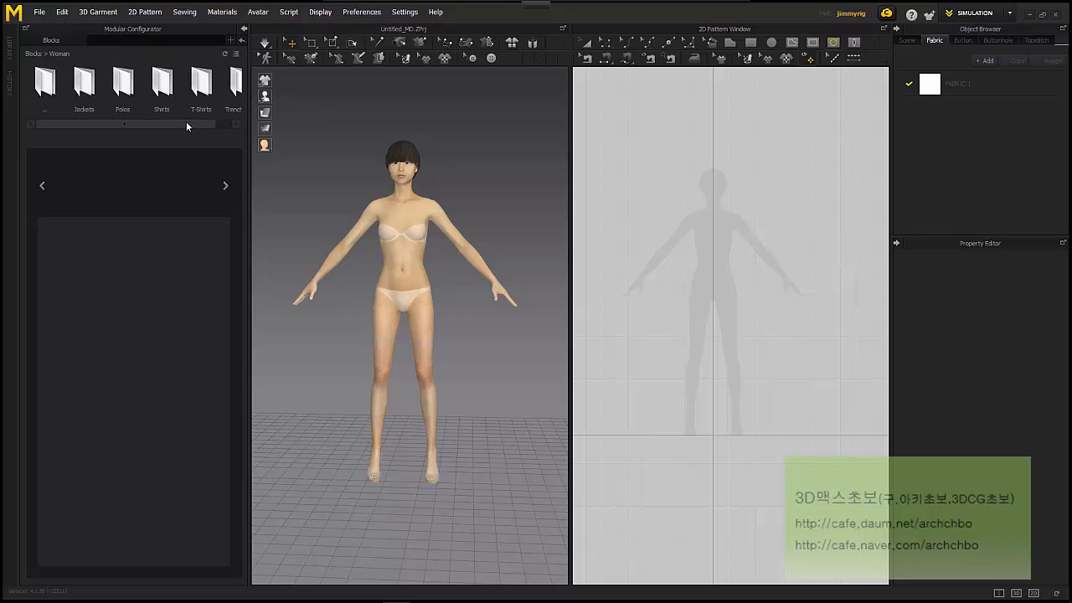
pyautogui.doubleClick(162, 84)
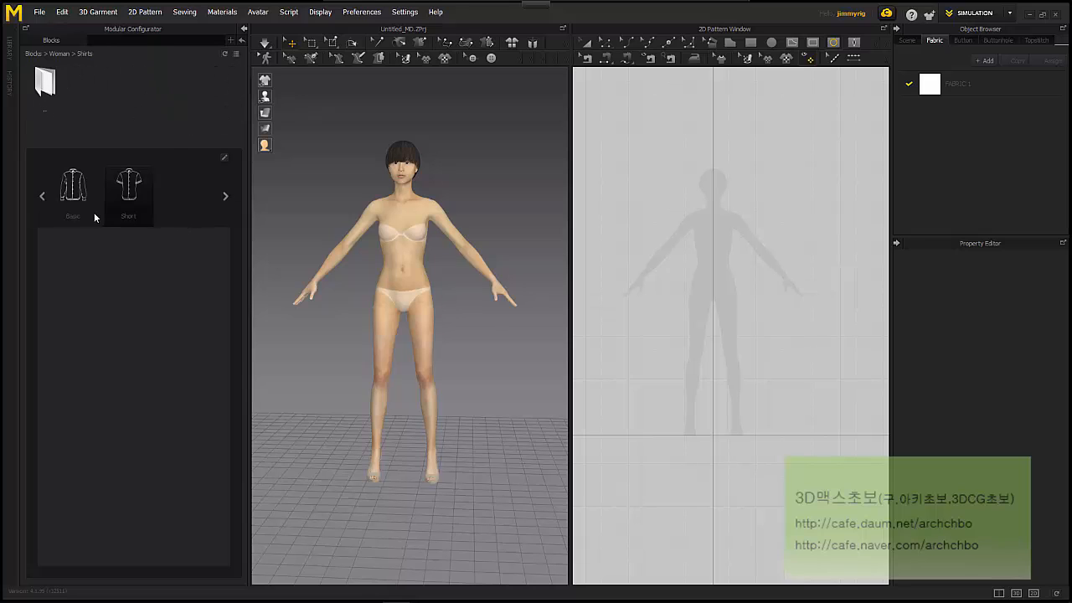
pyautogui.click(130, 189)
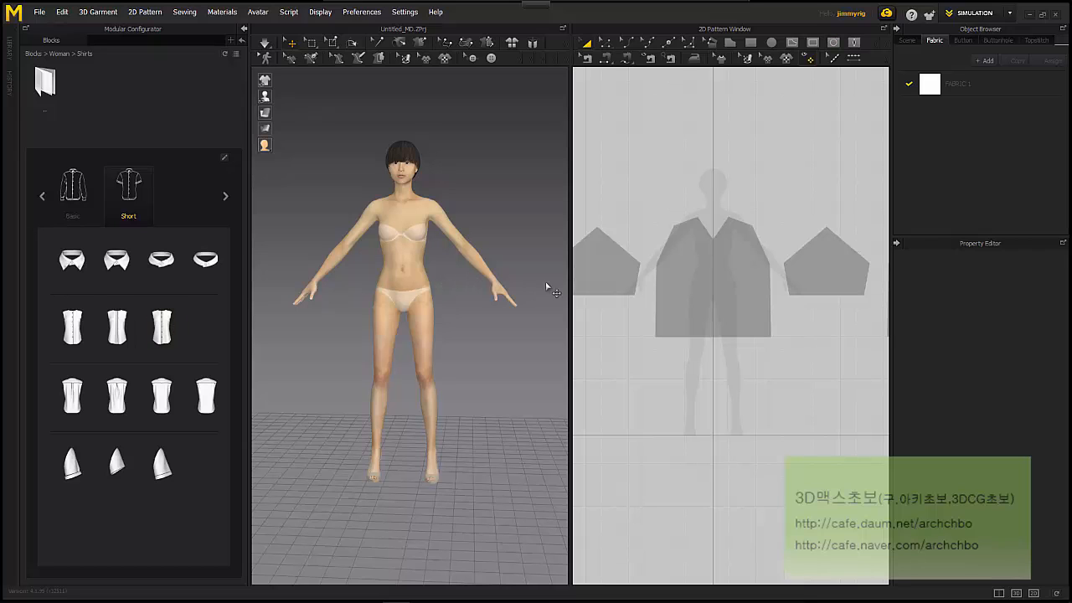
# - Add the first front body style of the Short shirt block to the avatar and check its fit around the torso
pyautogui.scroll(-2, 440, 268)
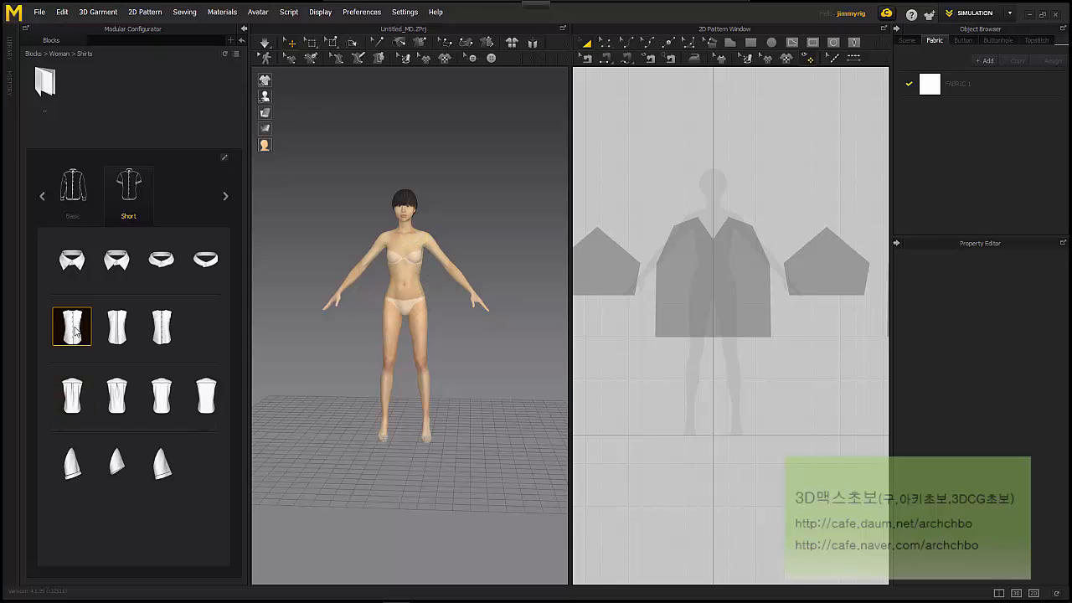
pyautogui.moveTo(75, 332); pyautogui.dragTo(373, 297)
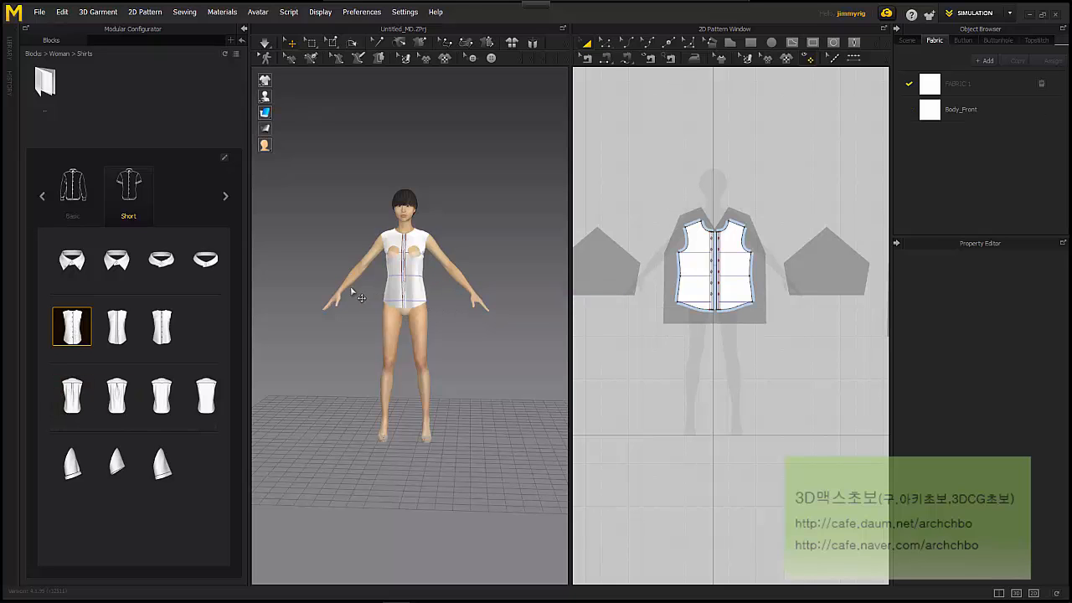
pyautogui.moveTo(352, 290); pyautogui.dragTo(449, 307, button='right')
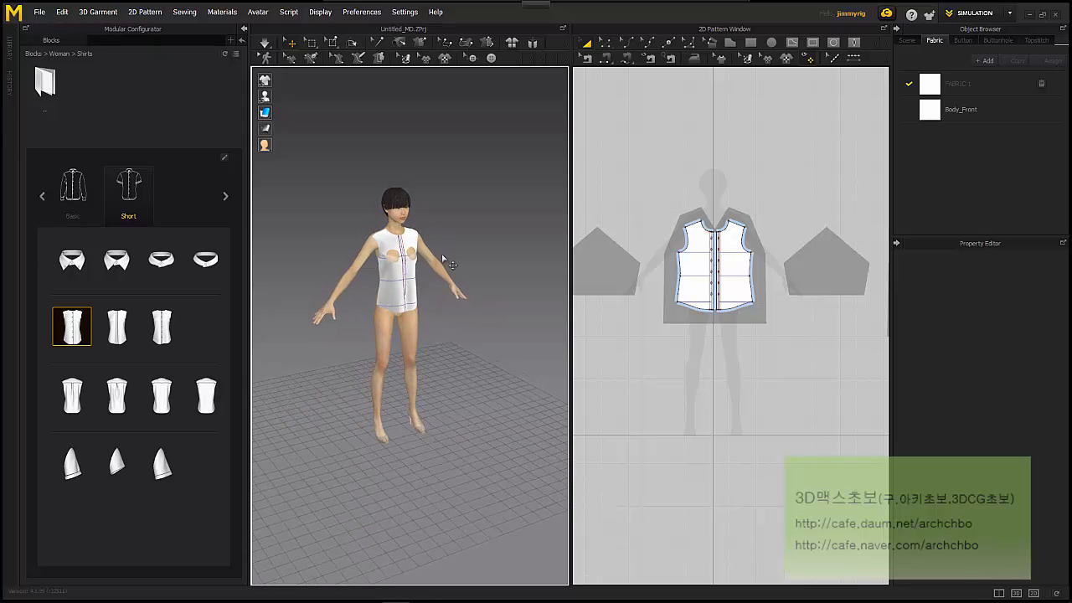
pyautogui.moveTo(322, 334); pyautogui.dragTo(387, 313, button='right')
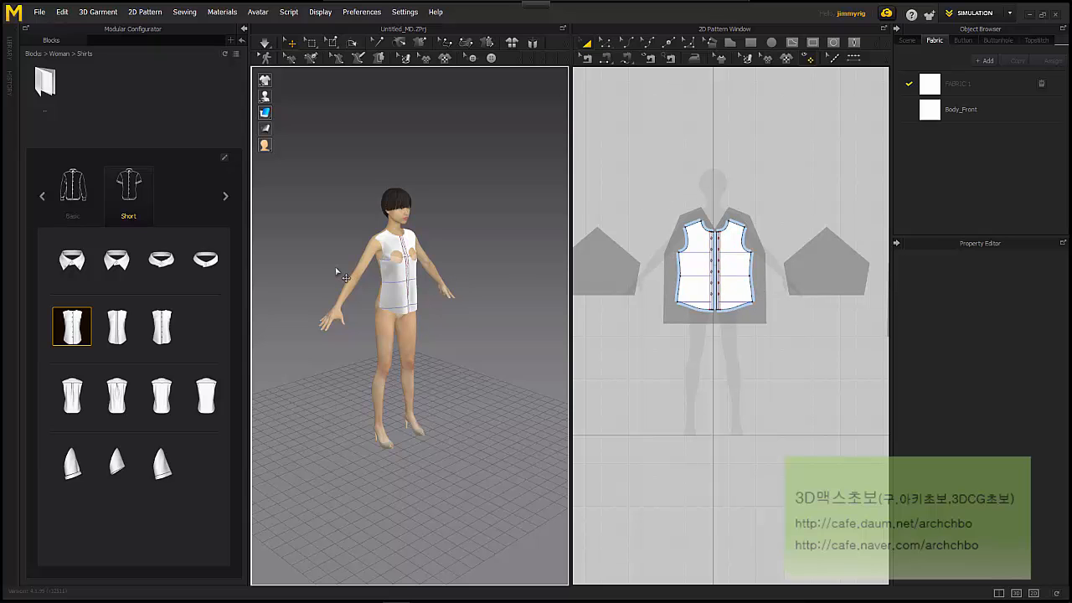
pyautogui.moveTo(344, 277)
pyautogui.mouseDown(button='right')
pyautogui.moveTo(470, 281)
pyautogui.moveTo(360, 279)
pyautogui.mouseUp(button='right')
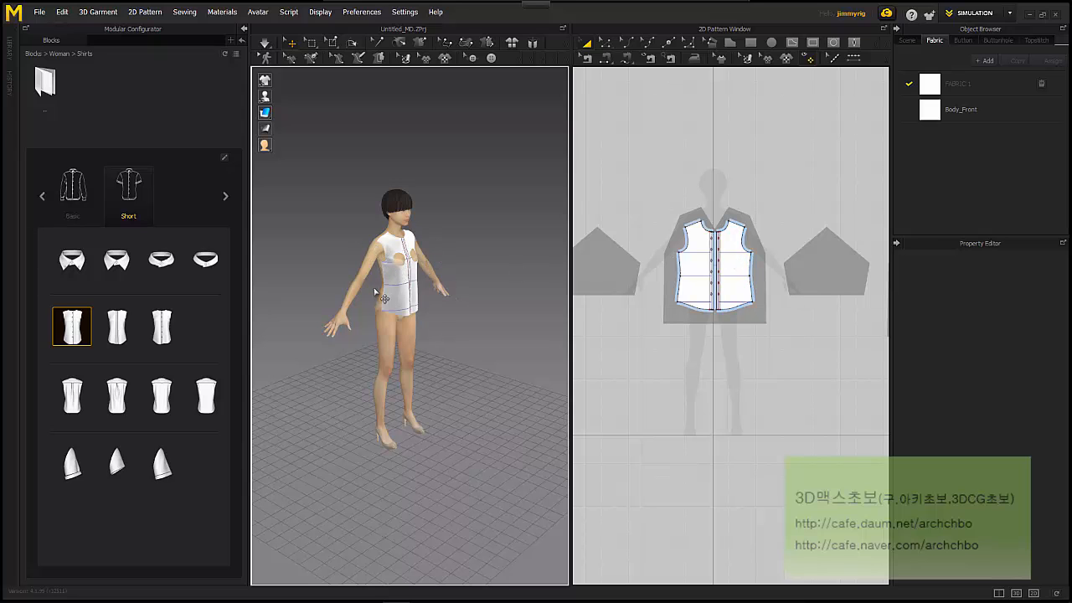
pyautogui.moveTo(398, 286); pyautogui.dragTo(421, 299, button='right')
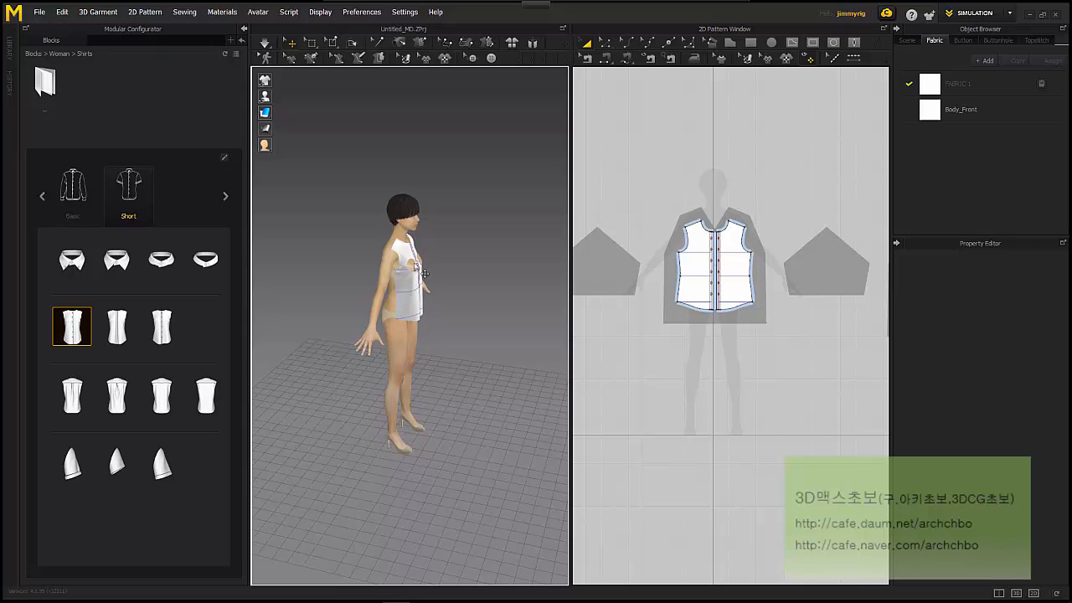
# - Add the first back body style to the Short shirt block
pyautogui.click(93, 405)
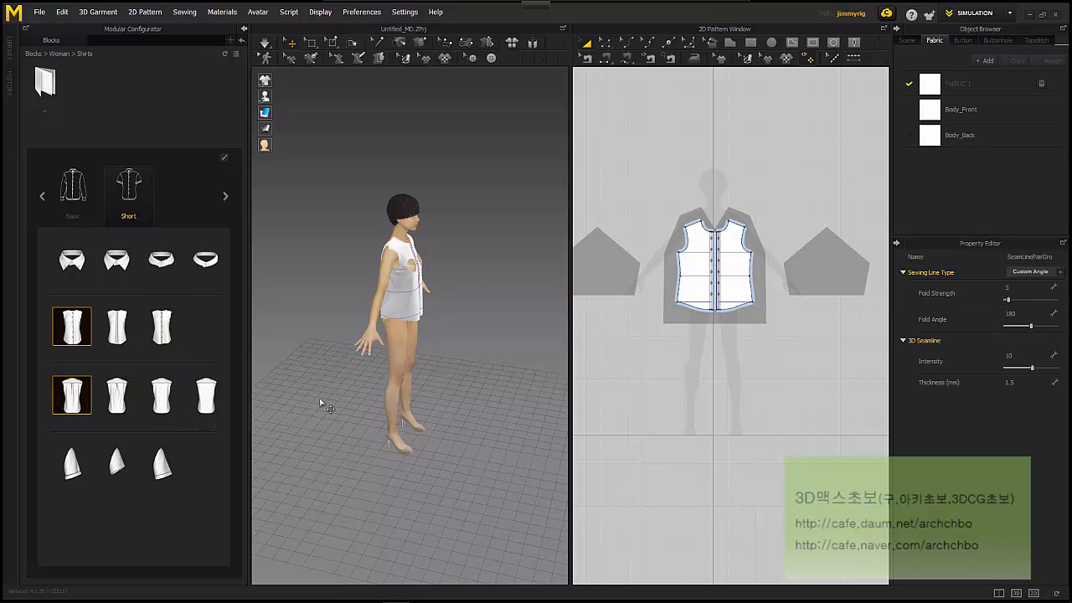
pyautogui.moveTo(345, 379); pyautogui.dragTo(255, 366, button='right')
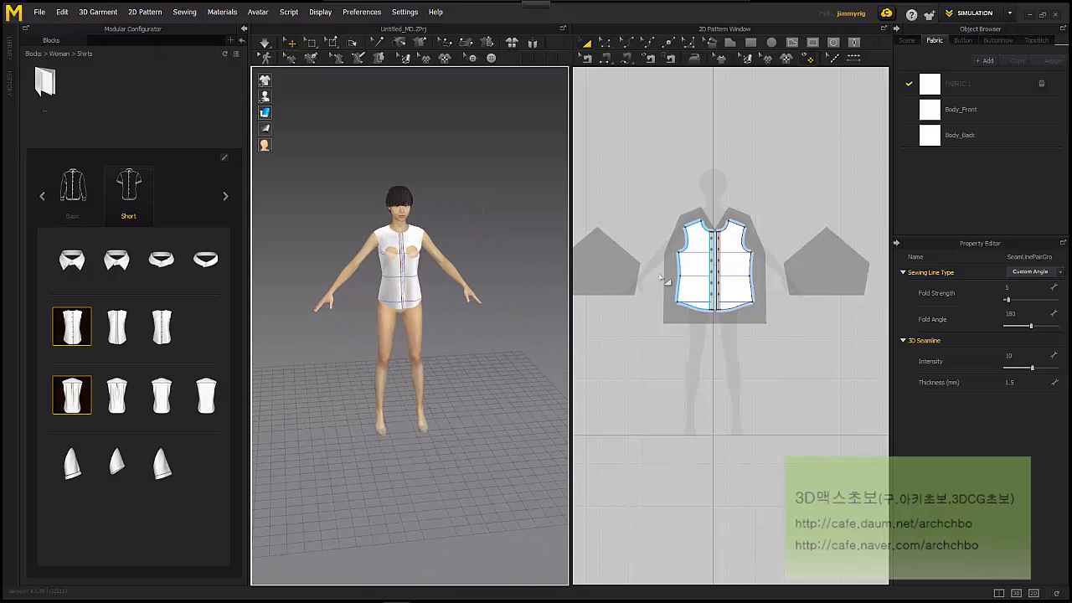
# - Examine the front and back body patterns in the 2D layout, selecting each piece to compare it with the garment on the avatar
pyautogui.scroll(5, 659, 282)
pyautogui.scroll(-10, 670, 280)
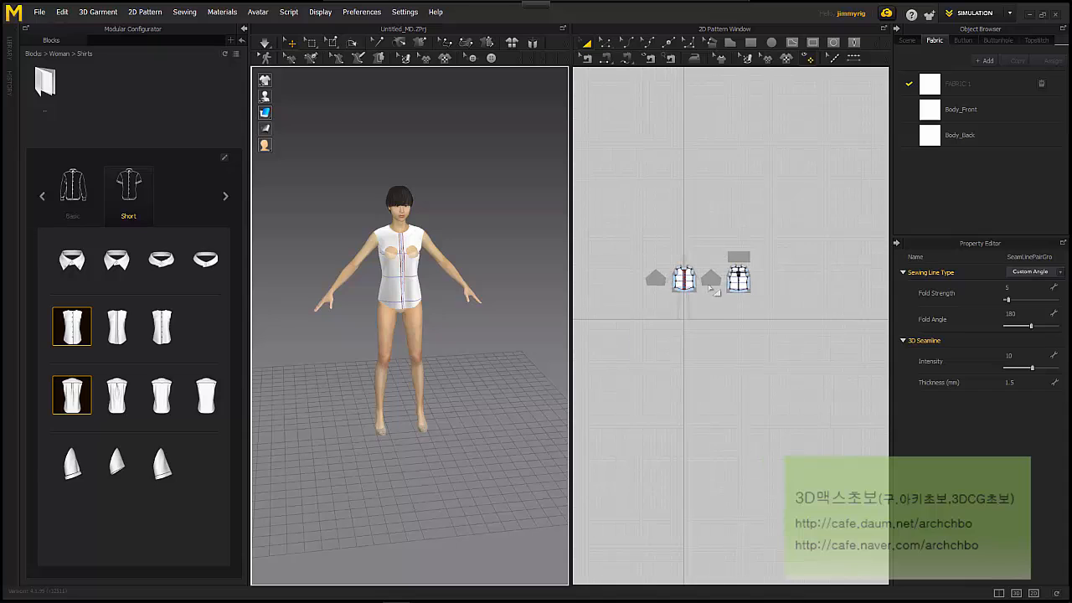
pyautogui.scroll(5, 718, 290)
pyautogui.scroll(-3, 719, 289)
pyautogui.click(616, 268)
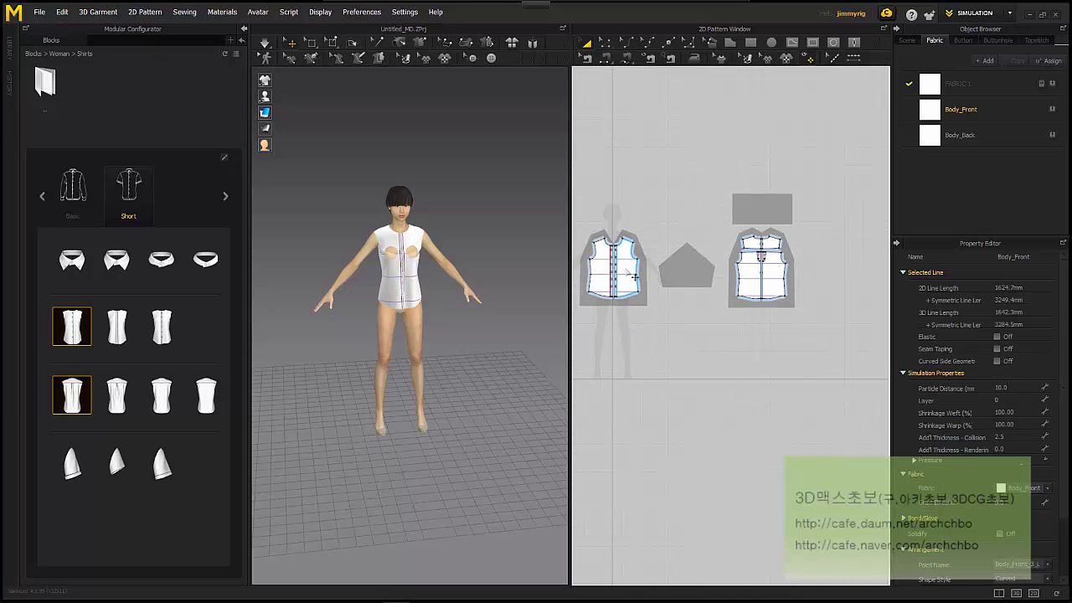
pyautogui.click(776, 284)
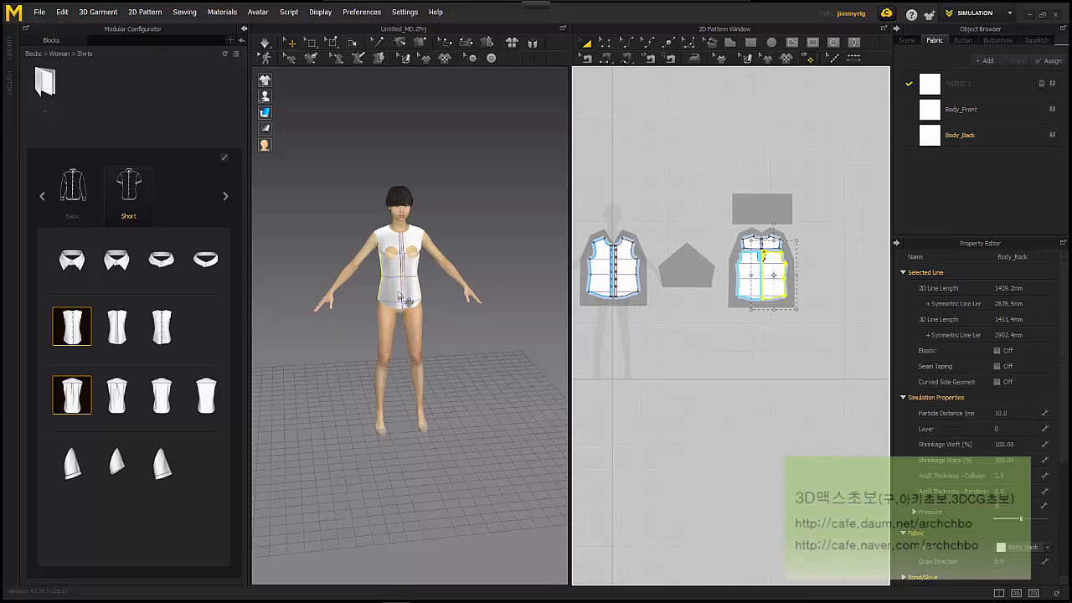
pyautogui.moveTo(408, 301)
pyautogui.mouseDown(button='right')
pyautogui.moveTo(586, 307)
pyautogui.moveTo(428, 305)
pyautogui.mouseUp(button='right')
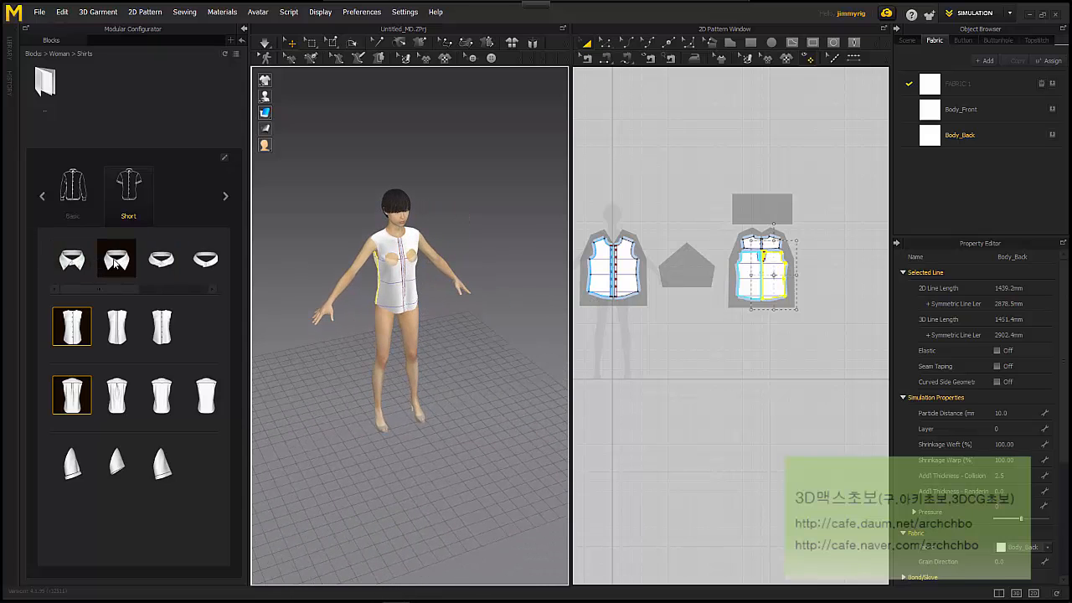
# - Add the fourth collar style, the stand collar, to the Short shirt block and check how it sits around the avatar's neck
pyautogui.click(210, 263)
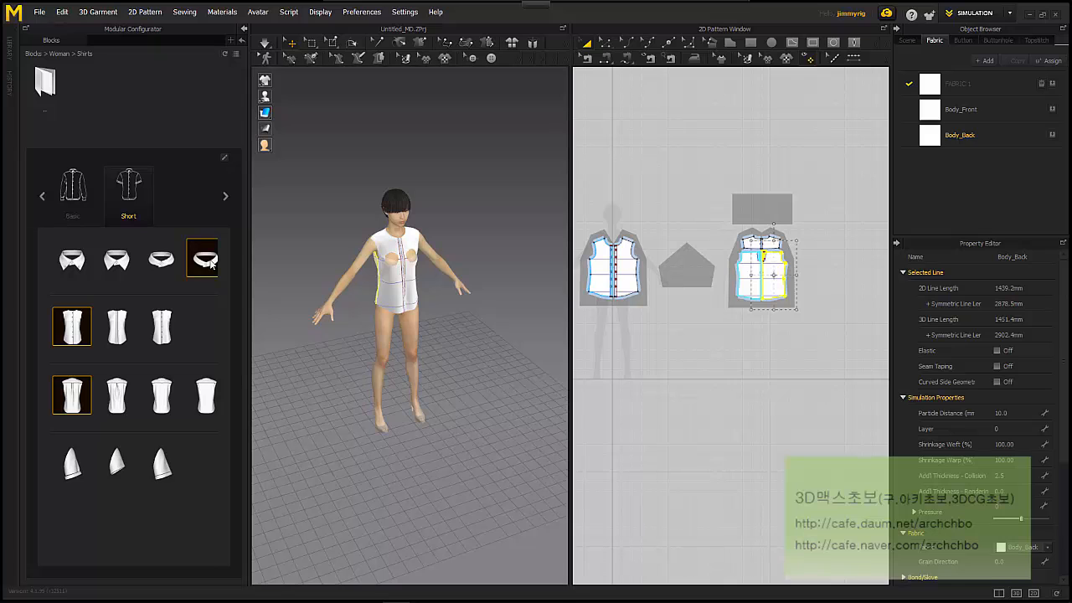
pyautogui.moveTo(395, 232); pyautogui.dragTo(524, 231, button='right')
pyautogui.scroll(4, 451, 203)
pyautogui.moveTo(451, 203); pyautogui.dragTo(400, 206, button='right')
pyautogui.moveTo(523, 277); pyautogui.dragTo(376, 242, button='right')
# - Run the simulation to drape the assembled front, back and collar on the avatar
pyautogui.click(266, 45)
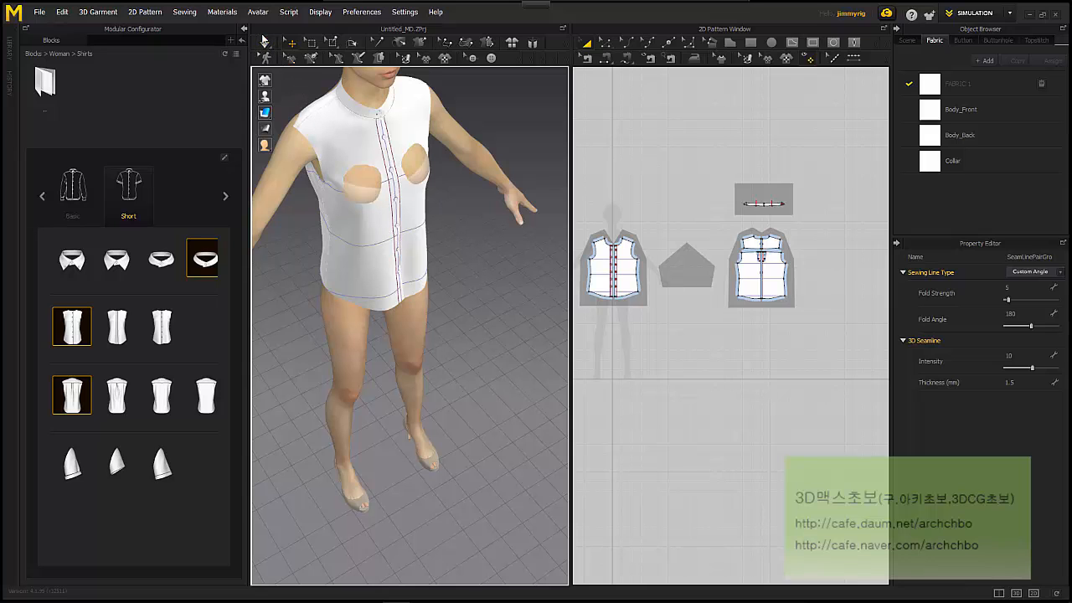
pyautogui.moveTo(408, 196); pyautogui.dragTo(448, 182, button='right')
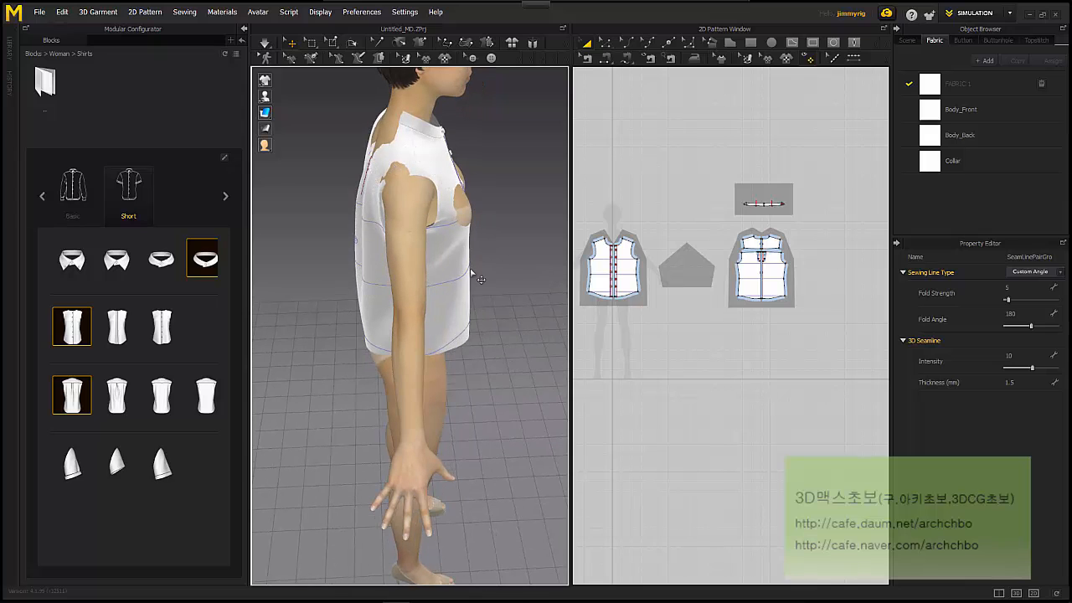
pyautogui.moveTo(398, 282); pyautogui.dragTo(436, 293, button='right')
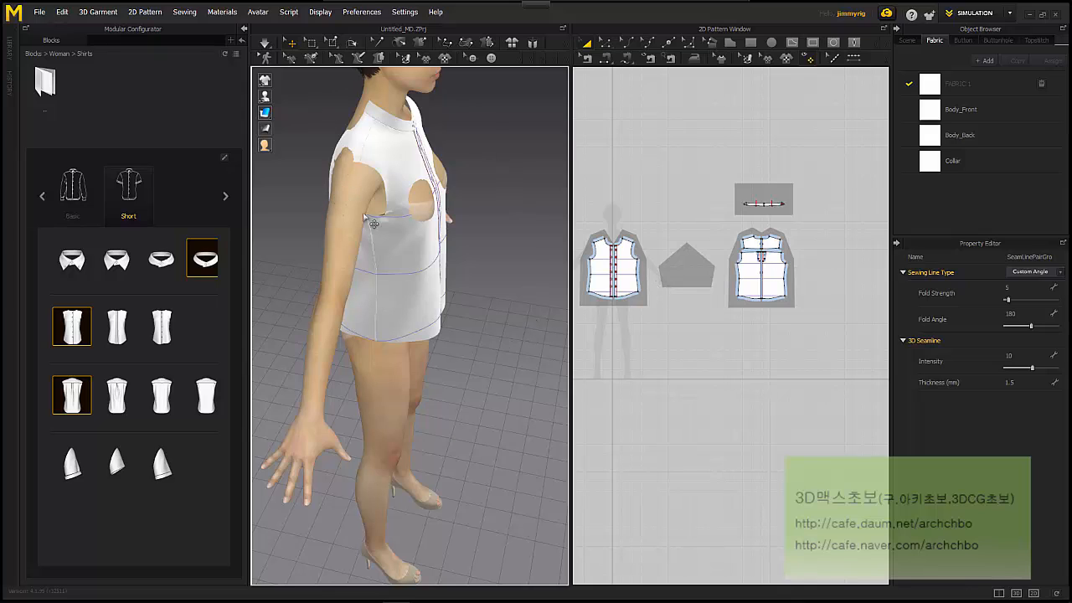
pyautogui.click(265, 43)
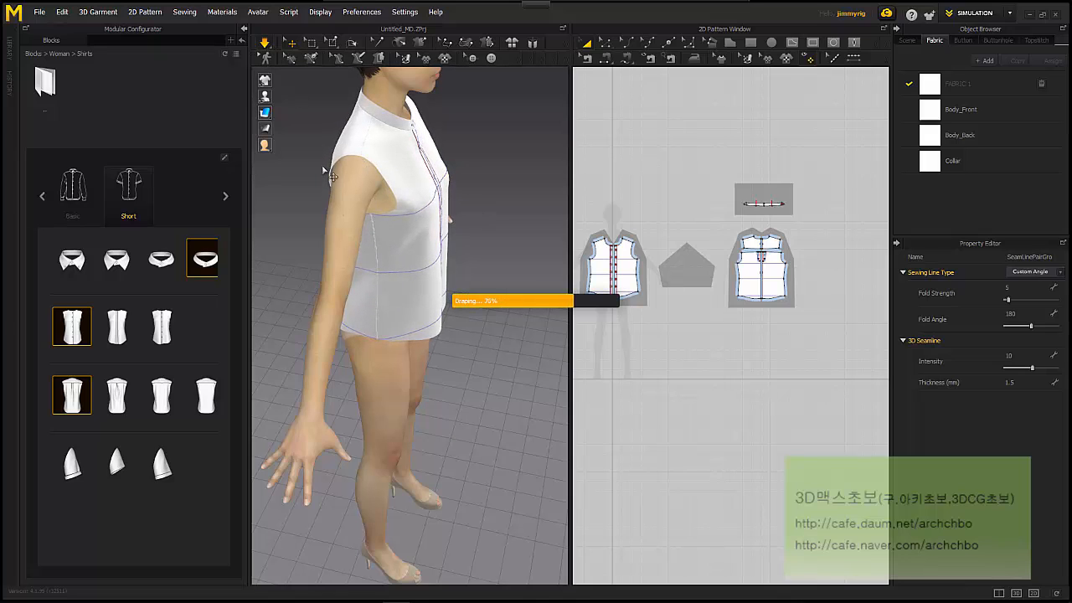
pyautogui.moveTo(367, 272); pyautogui.dragTo(285, 251, button='right')
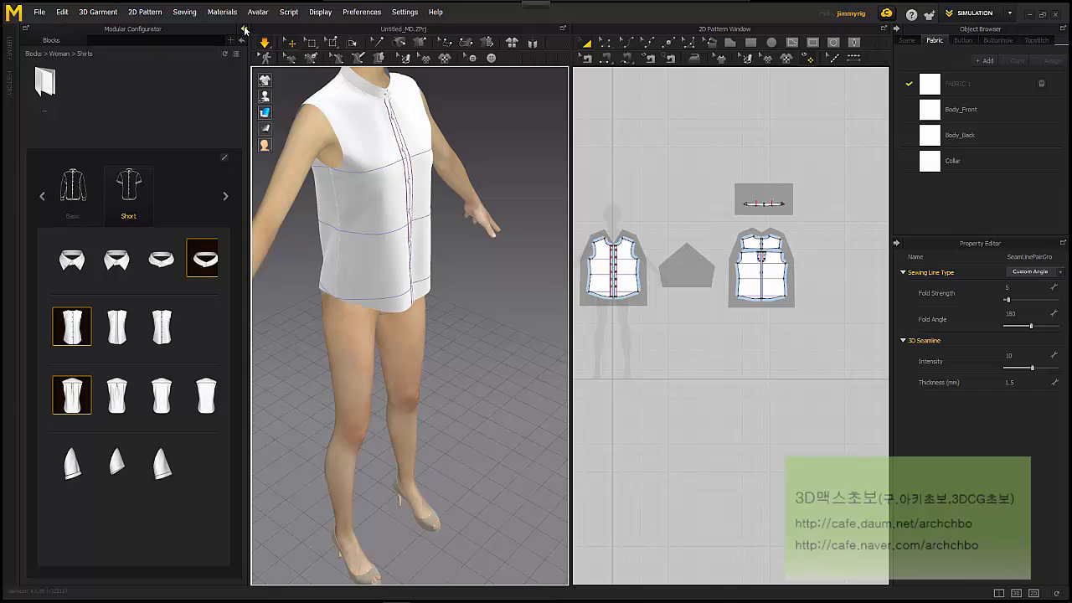
# - Collapse the Modular Configurator and frame the whole avatar from the front in the 3D window
pyautogui.click(245, 29)
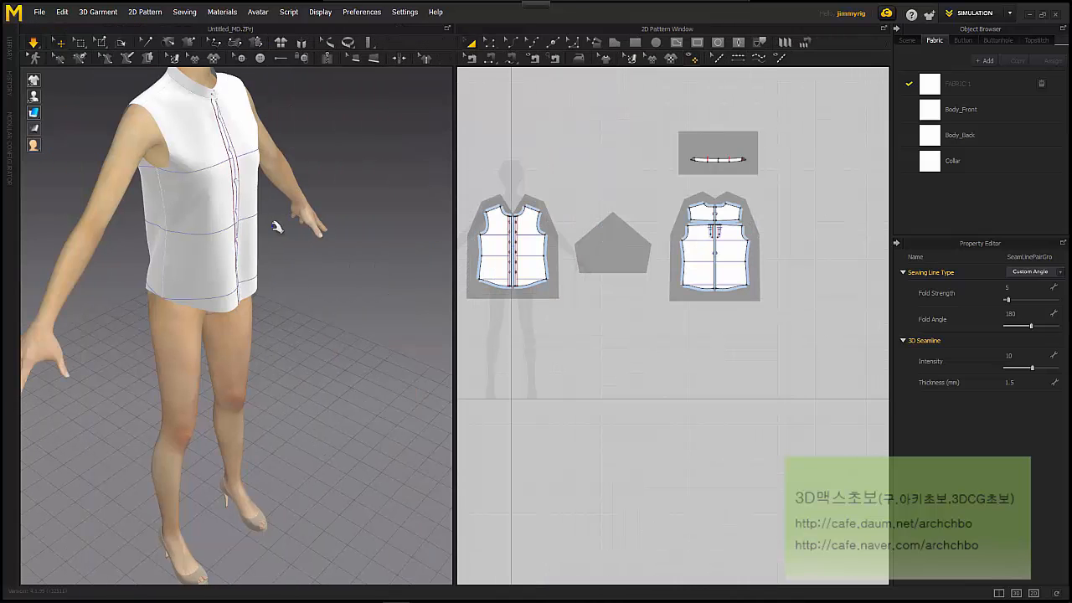
pyautogui.scroll(-3, 276, 226)
pyautogui.moveTo(283, 255); pyautogui.dragTo(267, 233, button='right')
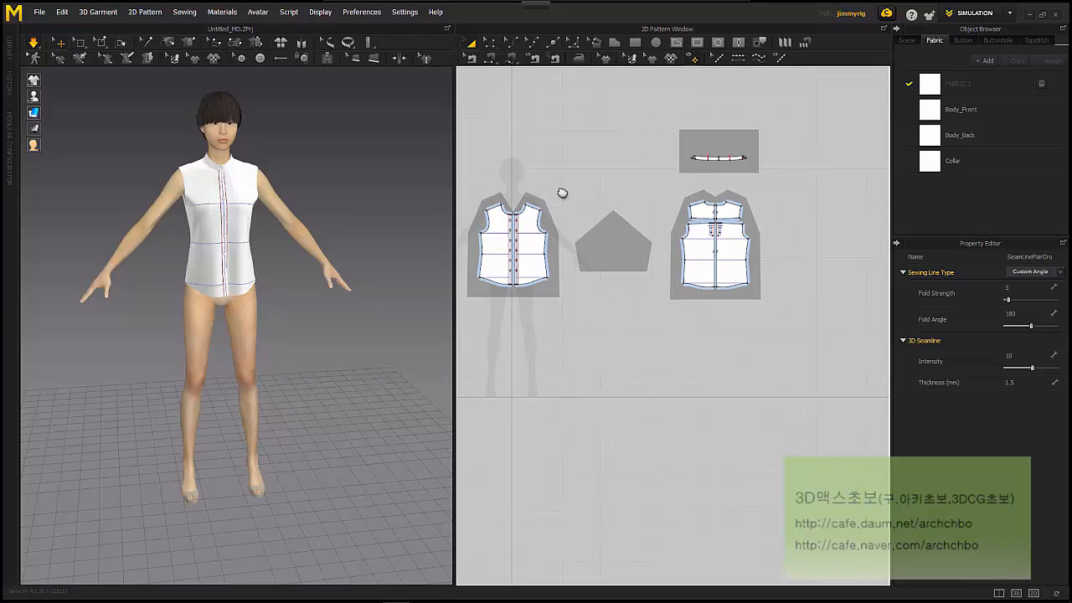
# - Examine the 2D pattern layout and the draped shirt on the avatar, up close and as a whole
pyautogui.moveTo(560, 192); pyautogui.dragTo(658, 242, button='right')
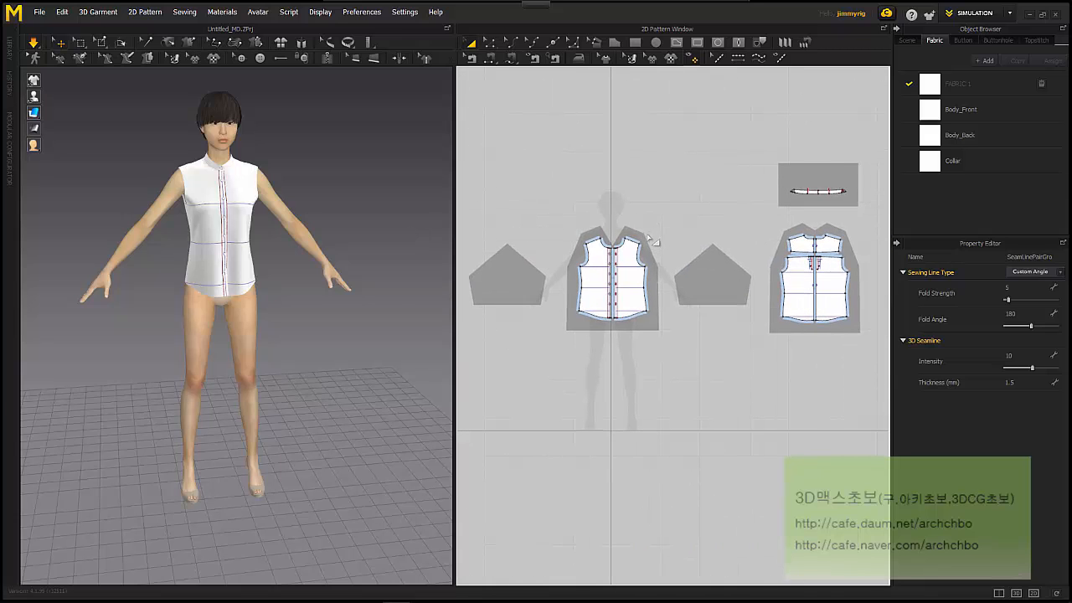
pyautogui.scroll(5, 647, 237)
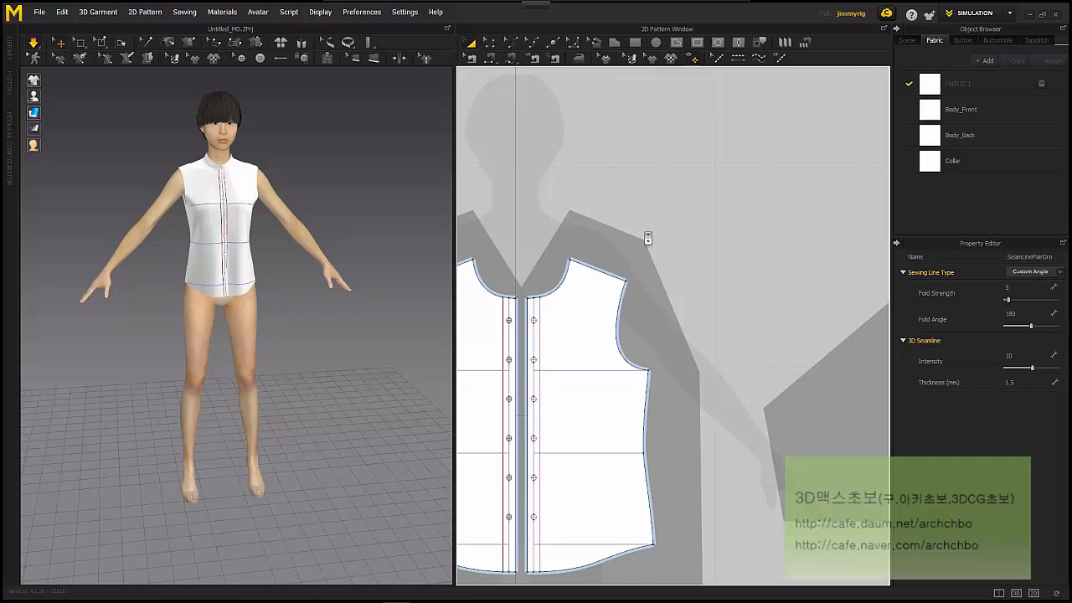
pyautogui.scroll(-8, 648, 238)
pyautogui.scroll(7, 657, 237)
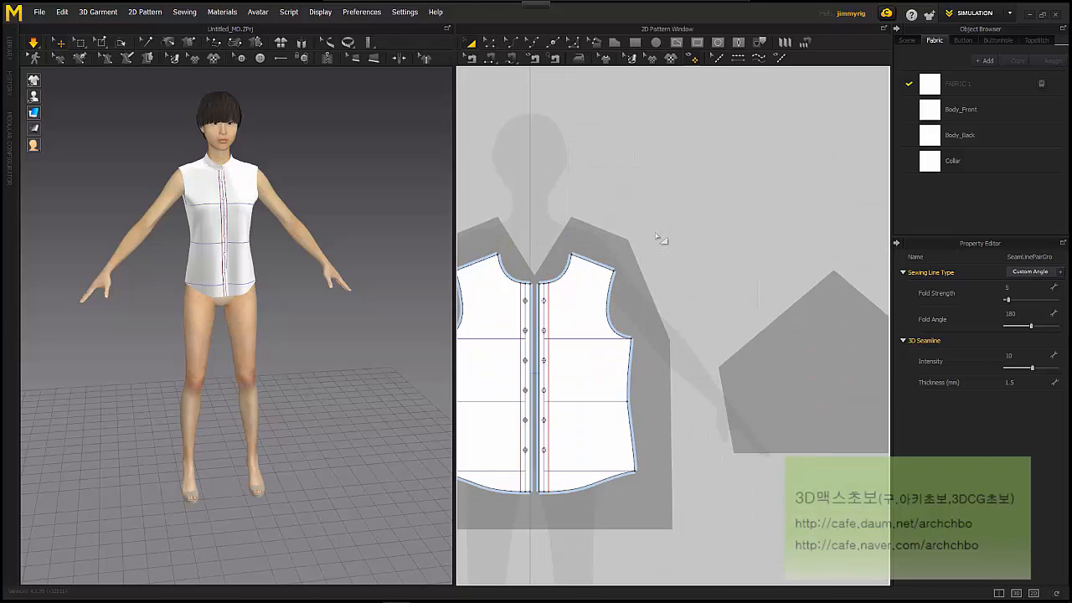
pyautogui.scroll(2, 659, 239)
pyautogui.scroll(-6, 662, 240)
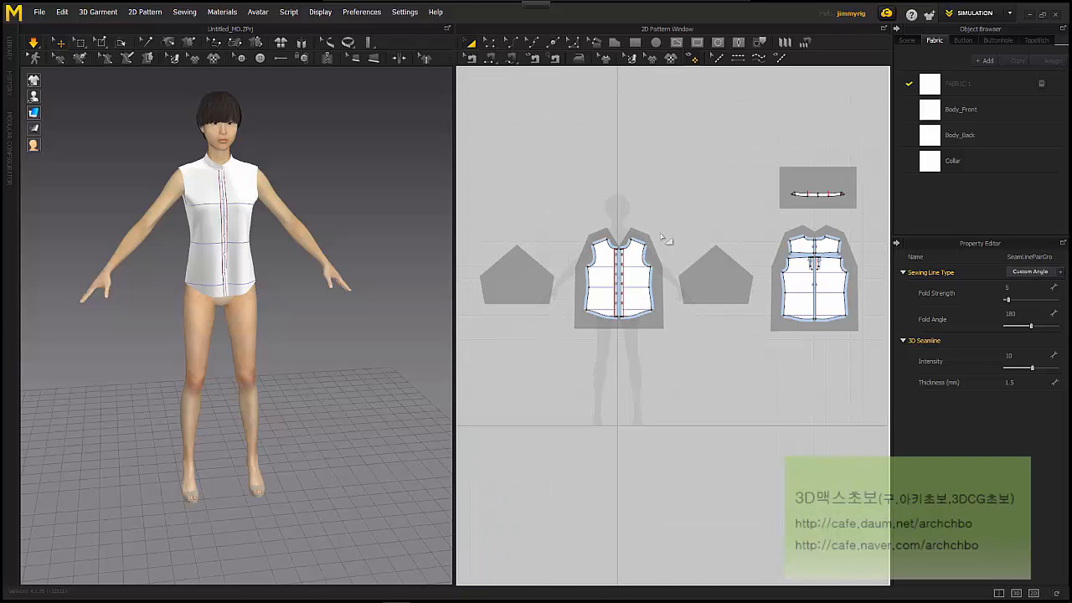
pyautogui.click(109, 123)
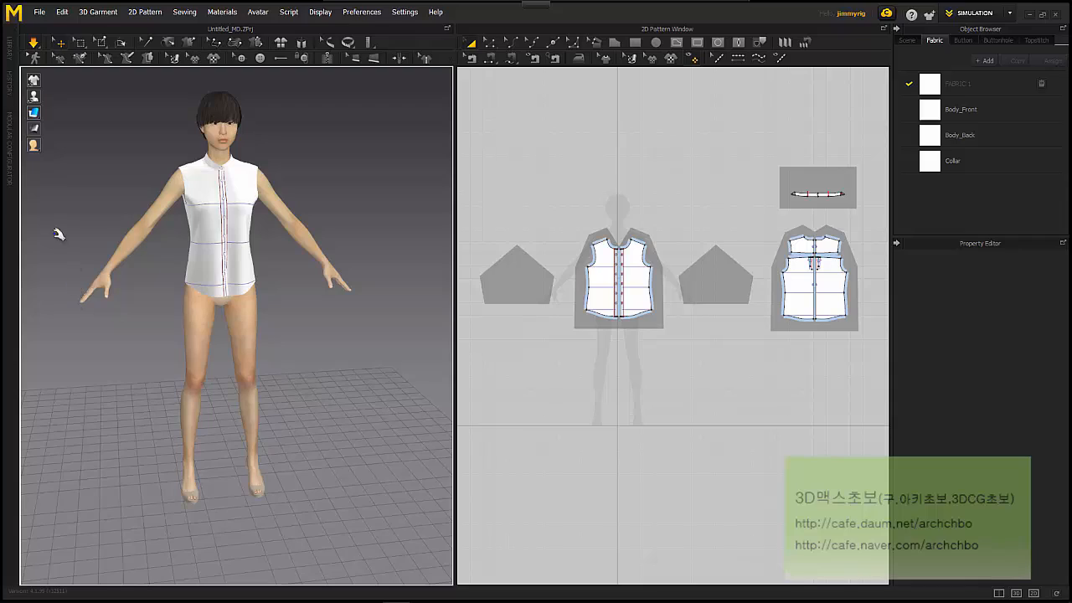
pyautogui.moveTo(72, 205); pyautogui.dragTo(61, 186, button='right')
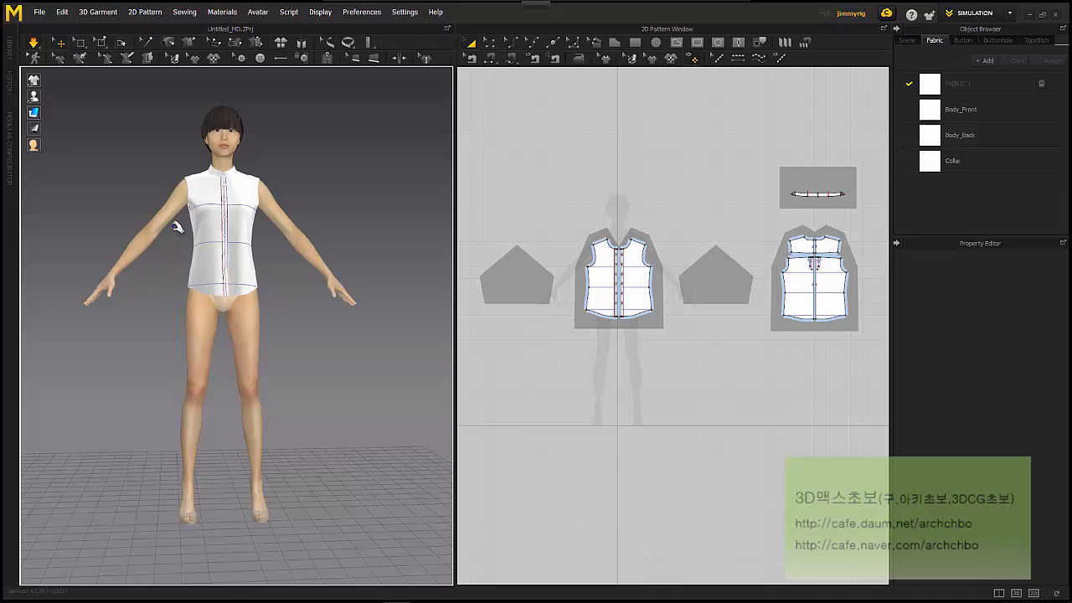
pyautogui.moveTo(179, 237); pyautogui.dragTo(225, 210, button='middle')
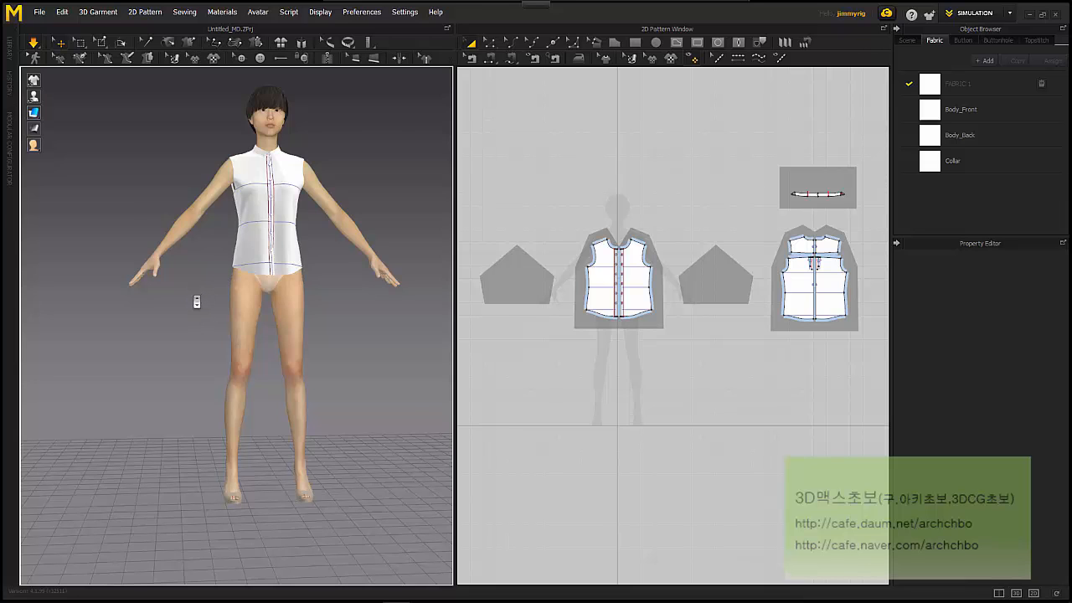
pyautogui.scroll(-4, 201, 294)
pyautogui.scroll(2, 210, 287)
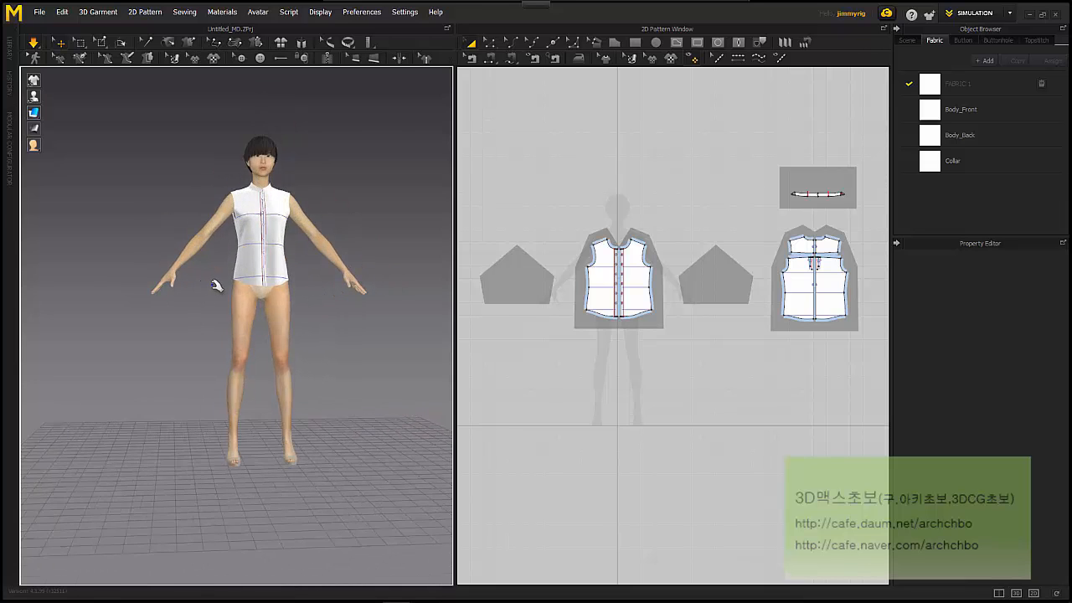
pyautogui.scroll(6, 216, 287)
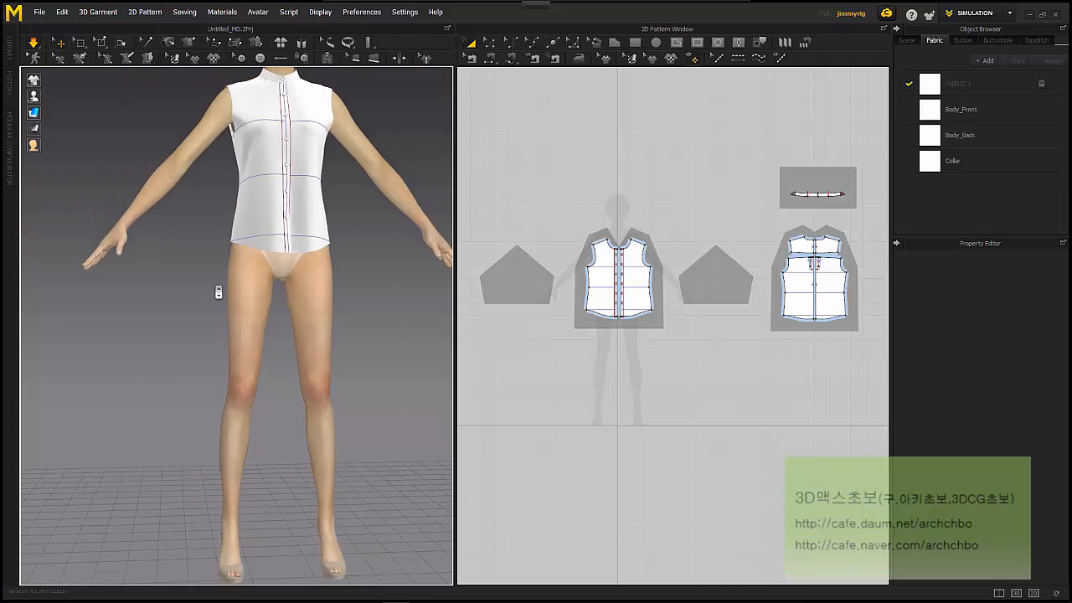
pyautogui.scroll(-5, 220, 291)
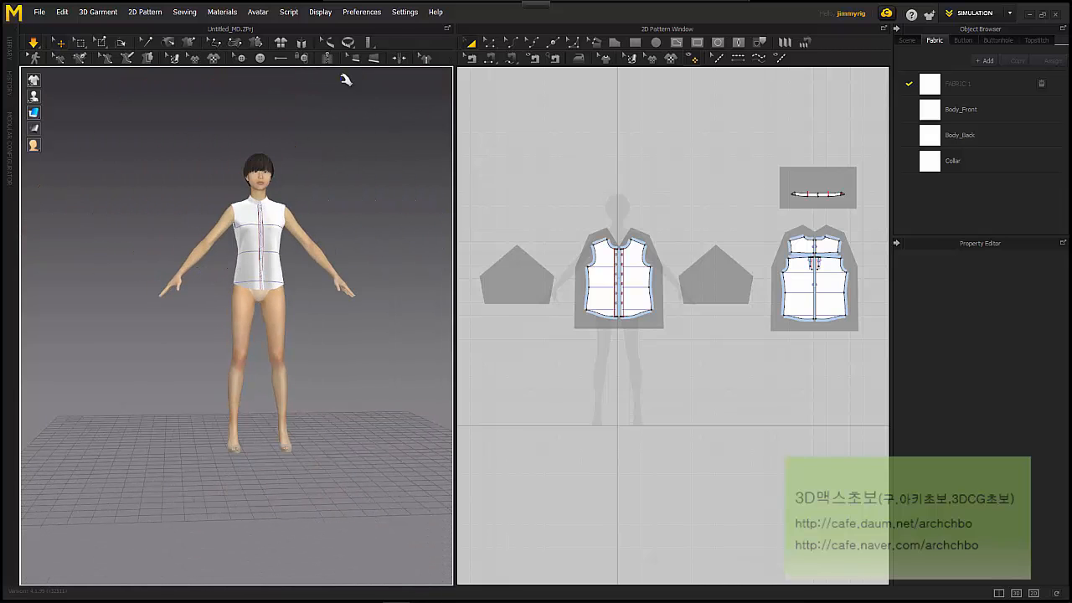
# - Review the View Controls mouse assignments for pan, zoom and rotate in the User Settings
pyautogui.click(404, 13)
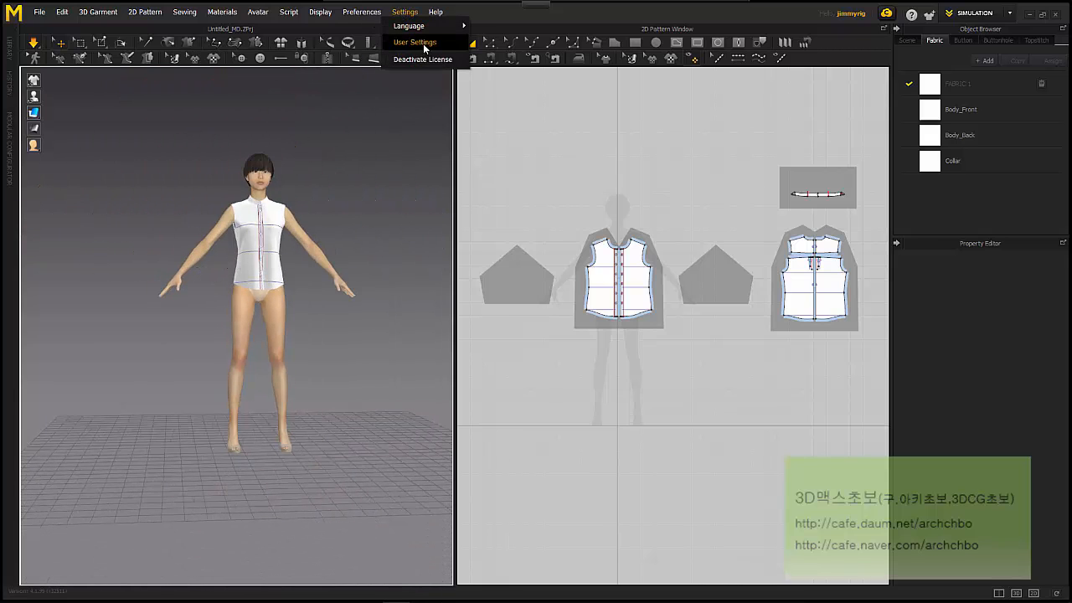
pyautogui.click(424, 45)
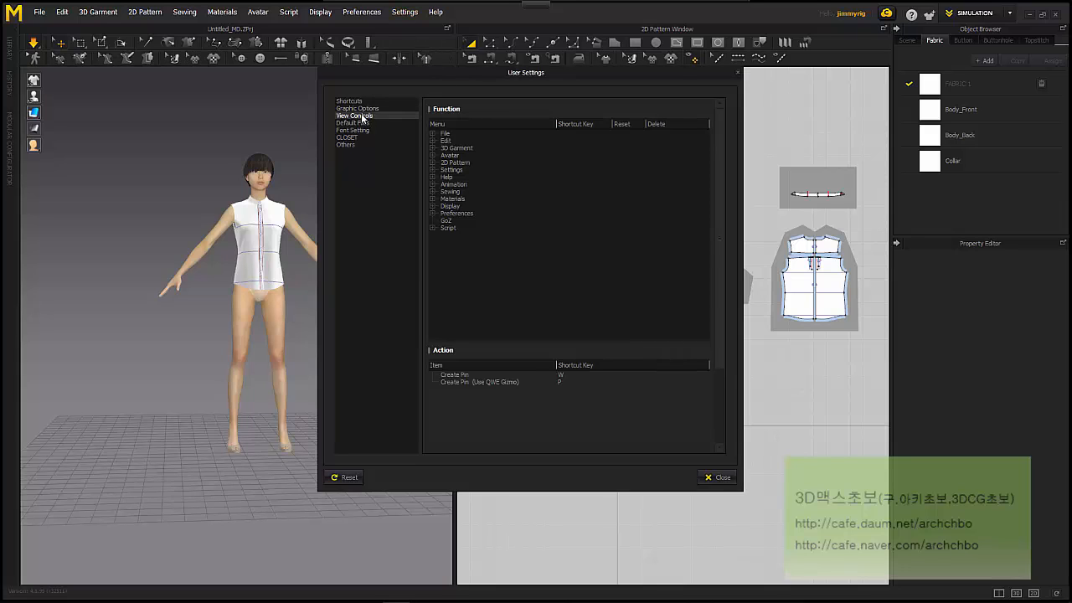
pyautogui.click(377, 115)
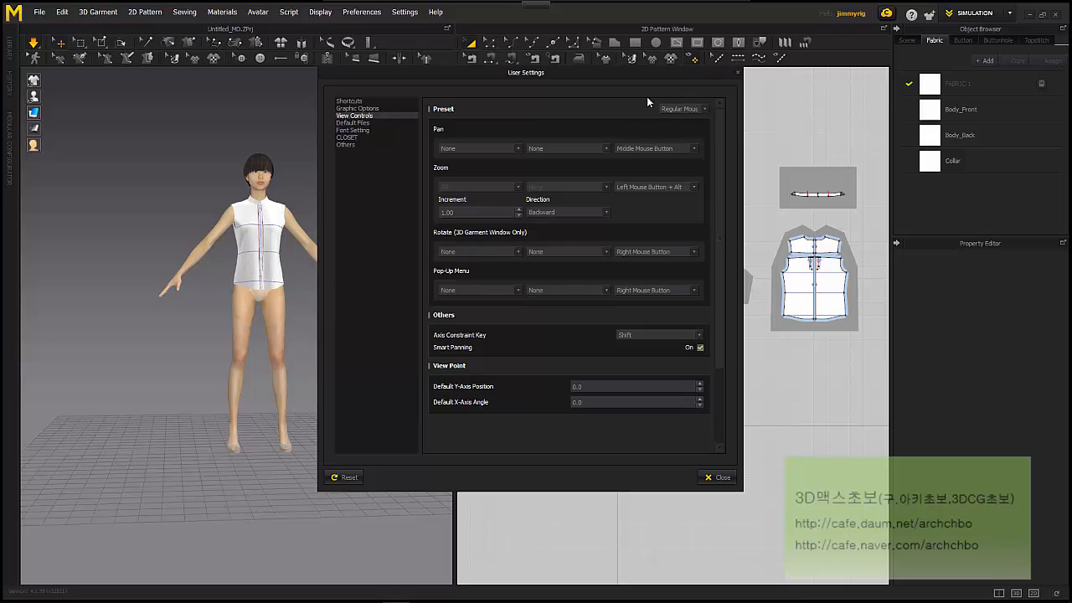
pyautogui.click(736, 74)
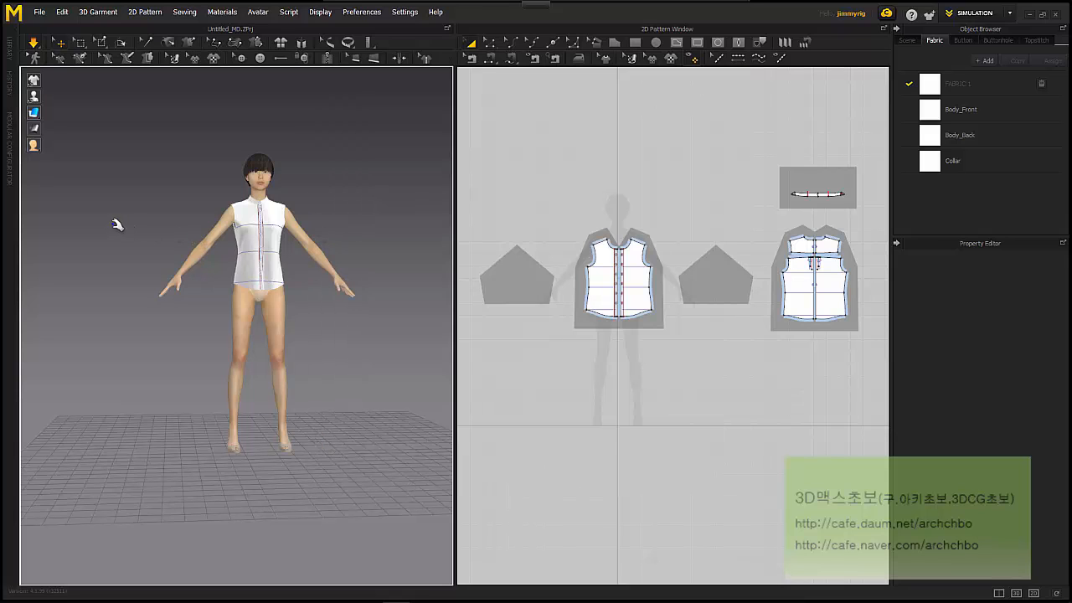
pyautogui.moveTo(114, 221); pyautogui.dragTo(110, 269, button='right')
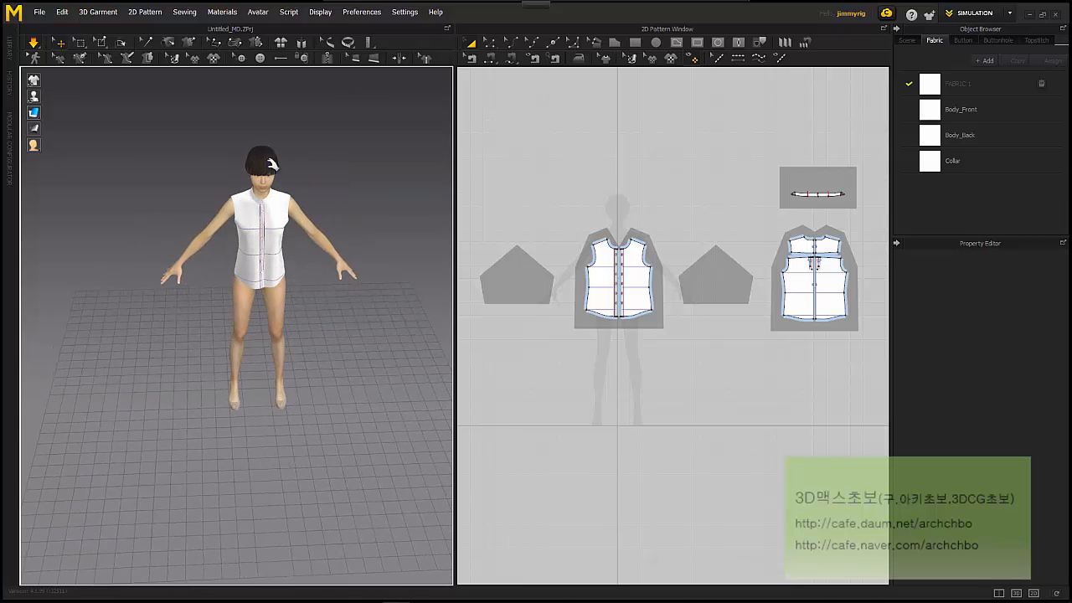
# - Change the View Controls preset in the User Settings to the option between 3ds Max and Tablet, and close the settings
pyautogui.click(406, 11)
pyautogui.moveTo(440, 28)
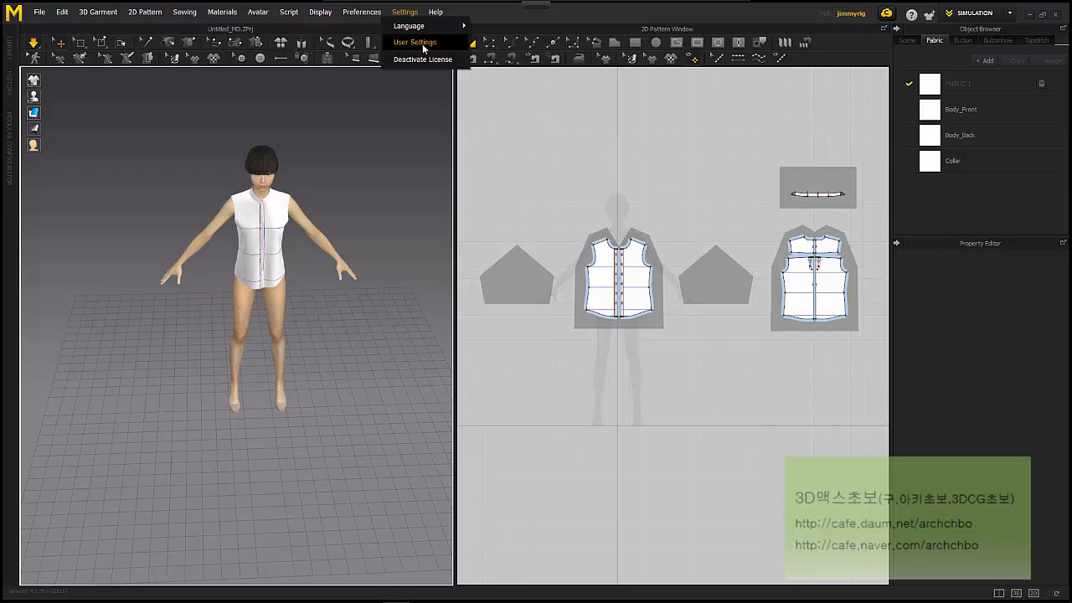
pyautogui.click(424, 43)
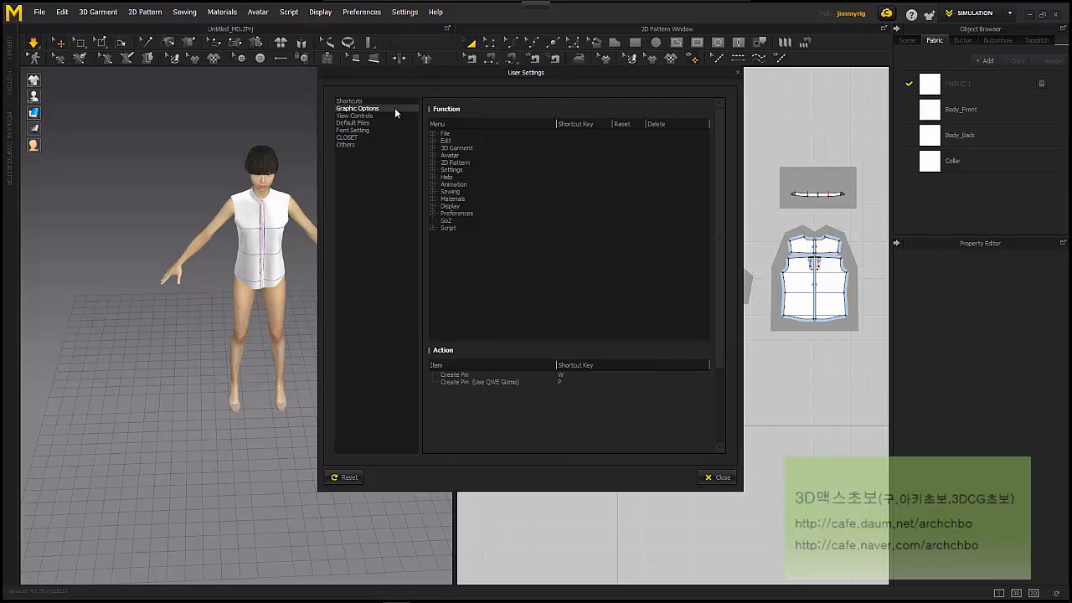
pyautogui.click(383, 115)
pyautogui.click(685, 108)
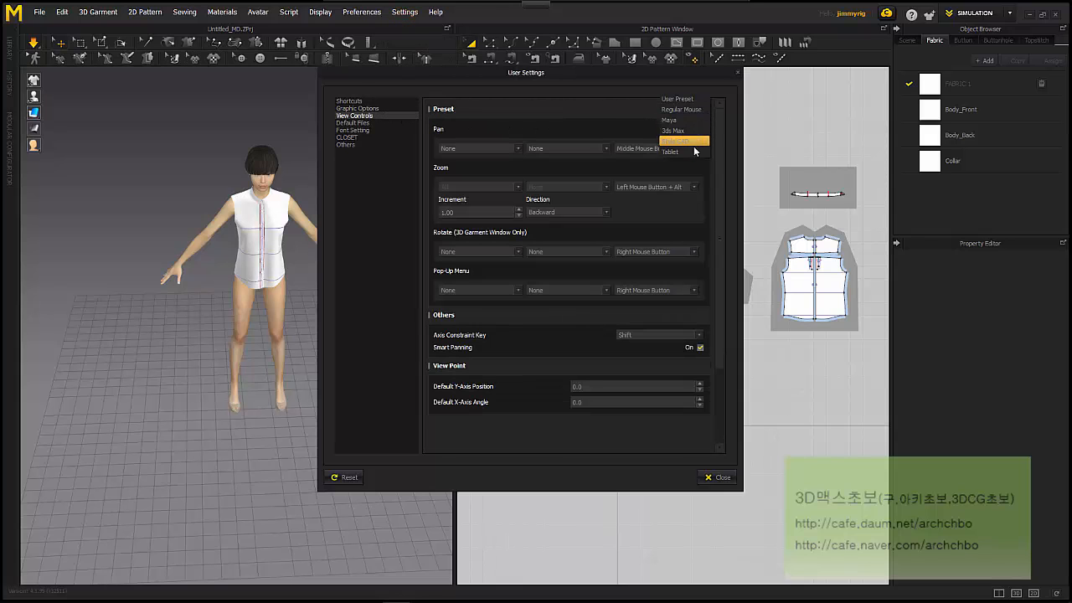
pyautogui.click(690, 140)
pyautogui.click(719, 478)
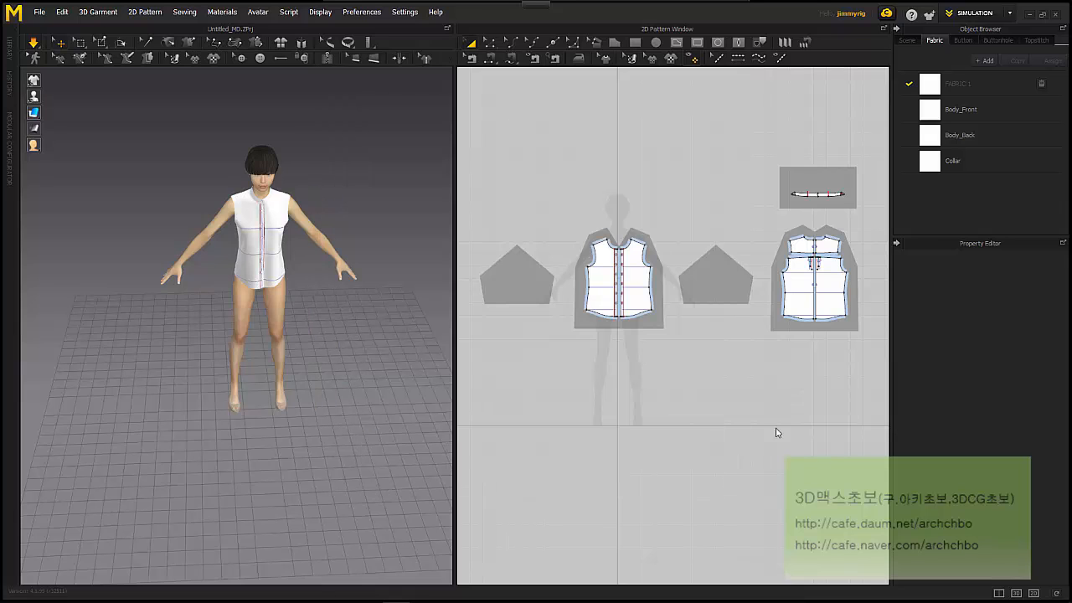
pyautogui.rightClick(109, 196)
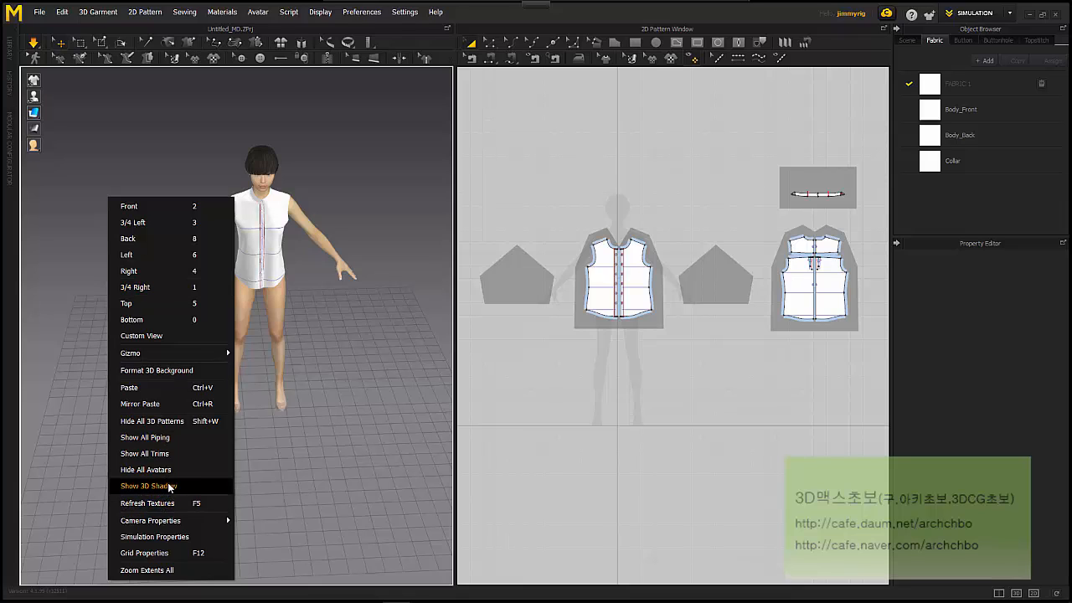
pyautogui.click(317, 362)
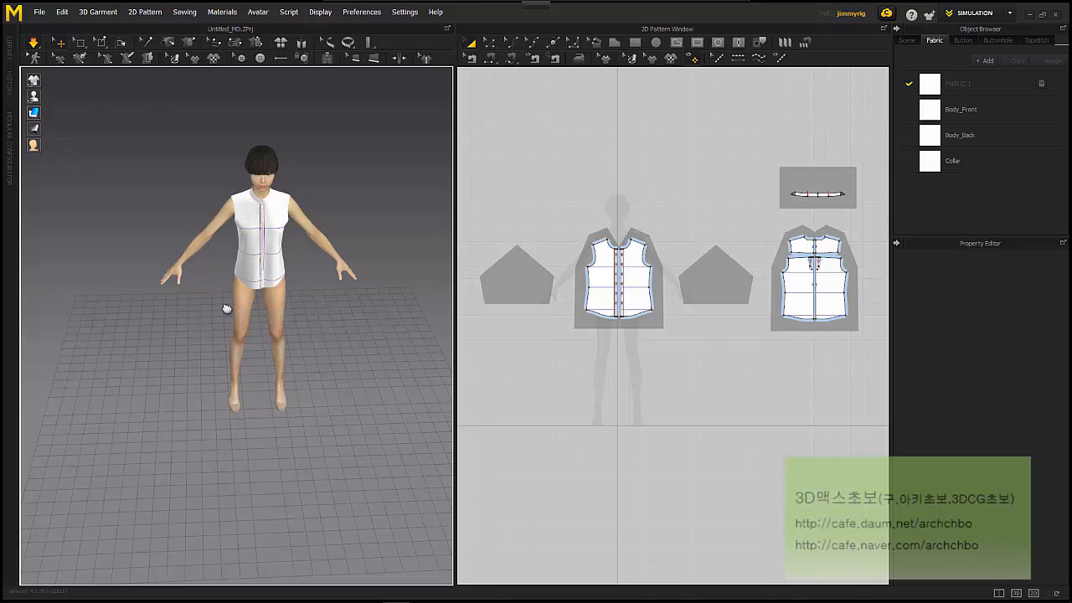
pyautogui.moveTo(226, 309); pyautogui.dragTo(187, 360, button='middle')
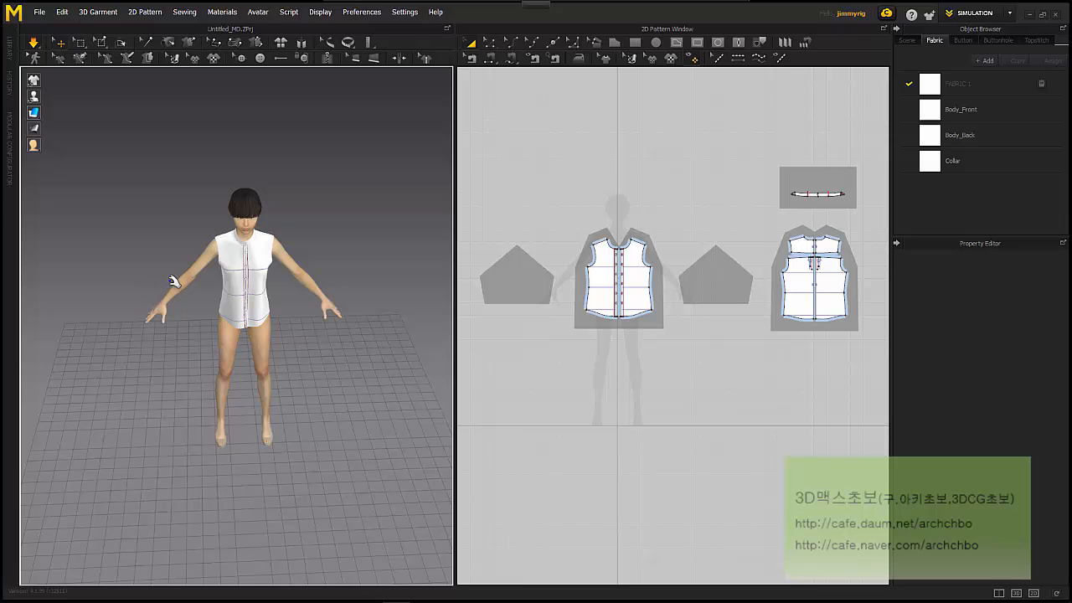
pyautogui.moveTo(121, 250)
pyautogui.mouseDown(button='right')
pyautogui.moveTo(312, 261)
pyautogui.moveTo(140, 254)
pyautogui.mouseUp(button='right')
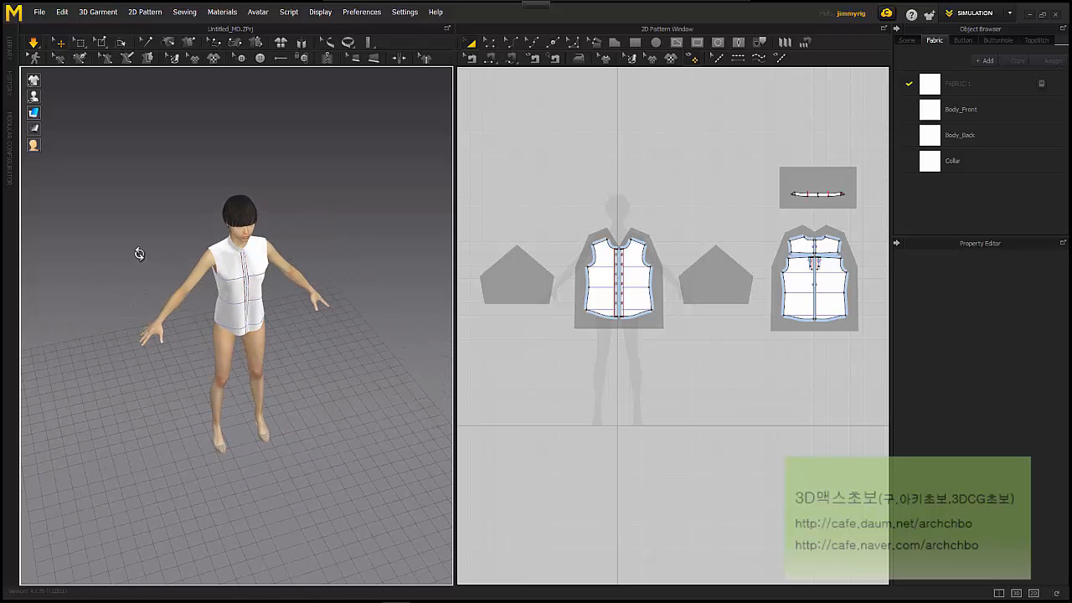
pyautogui.moveTo(507, 5)
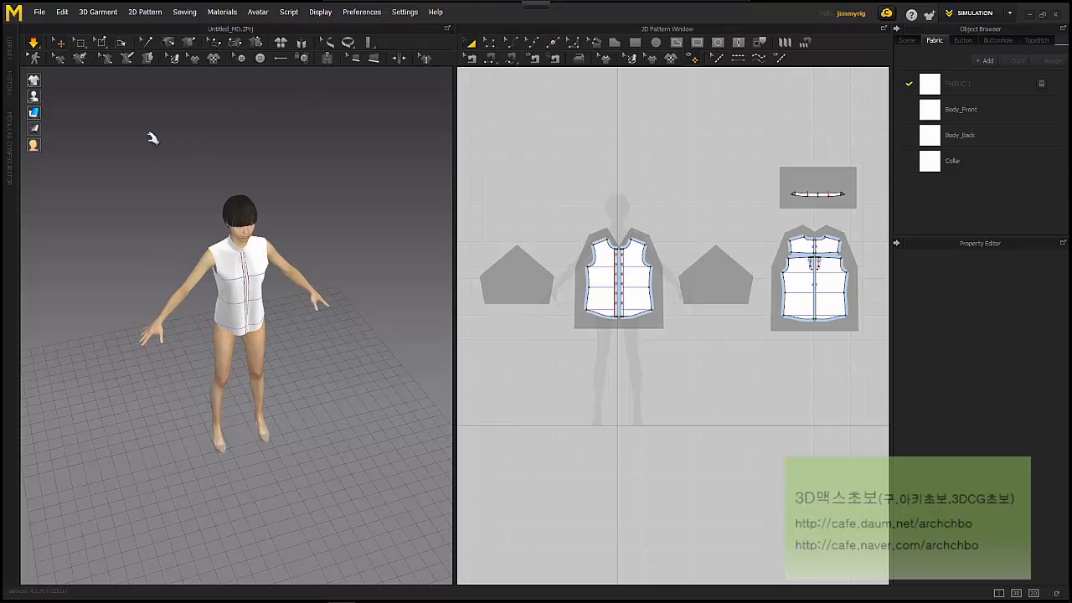
pyautogui.moveTo(421, 5)
pyautogui.click(371, 13)
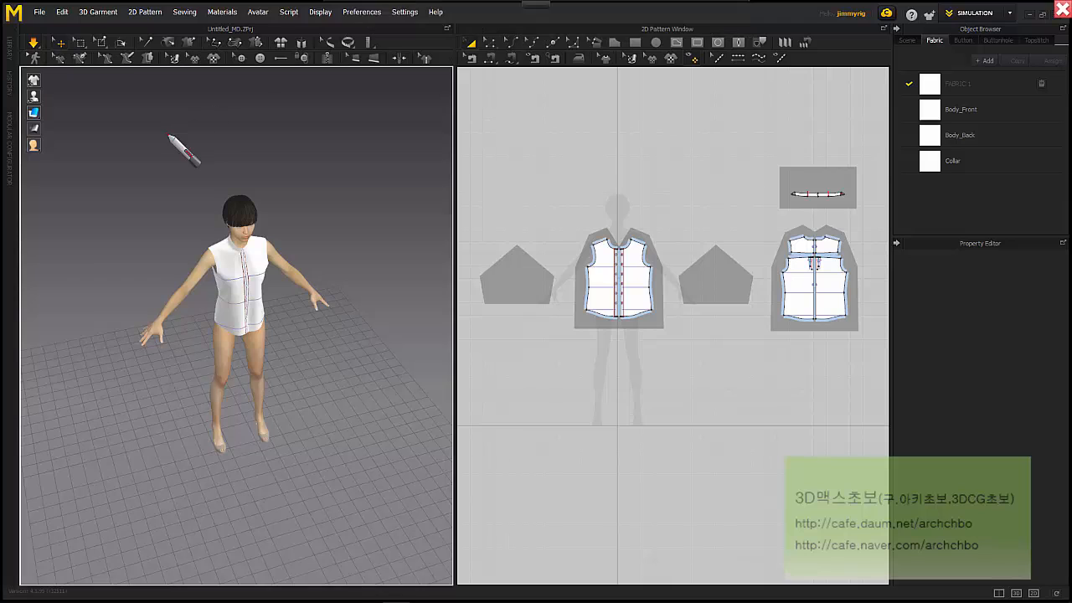
pyautogui.moveTo(161, 135)
pyautogui.mouseDown()
pyautogui.moveTo(187, 153)
pyautogui.moveTo(210, 114)
pyautogui.moveTo(240, 112)
pyautogui.moveTo(255, 127)
pyautogui.moveTo(297, 108)
pyautogui.moveTo(337, 129)
pyautogui.moveTo(367, 108)
pyautogui.moveTo(385, 124)
pyautogui.moveTo(224, 160)
pyautogui.mouseUp()
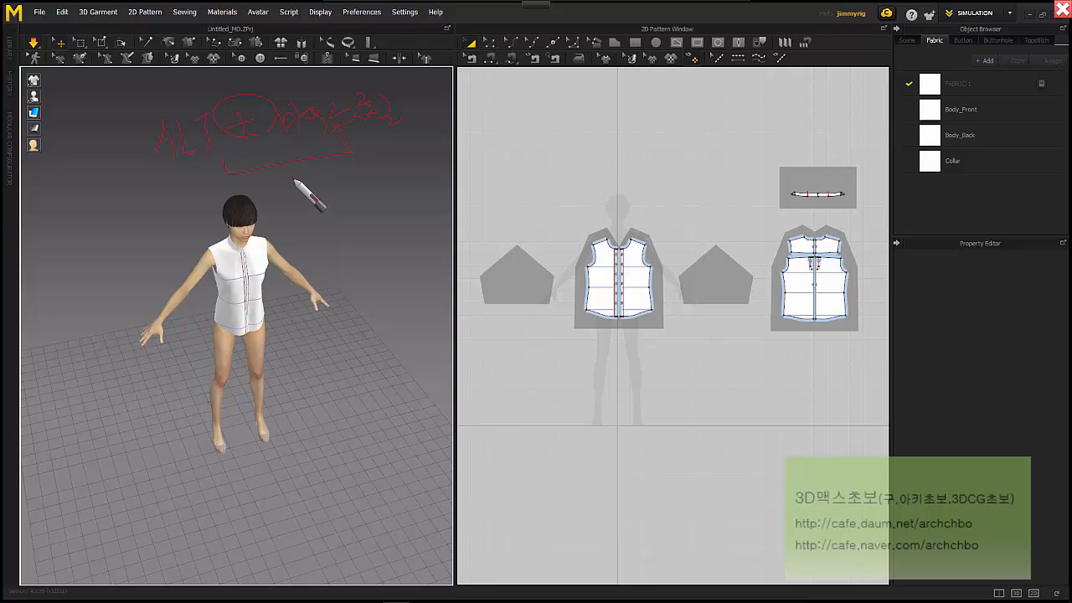
pyautogui.moveTo(291, 179)
pyautogui.mouseDown()
pyautogui.moveTo(340, 197)
pyautogui.moveTo(357, 179)
pyautogui.moveTo(375, 197)
pyautogui.mouseUp()
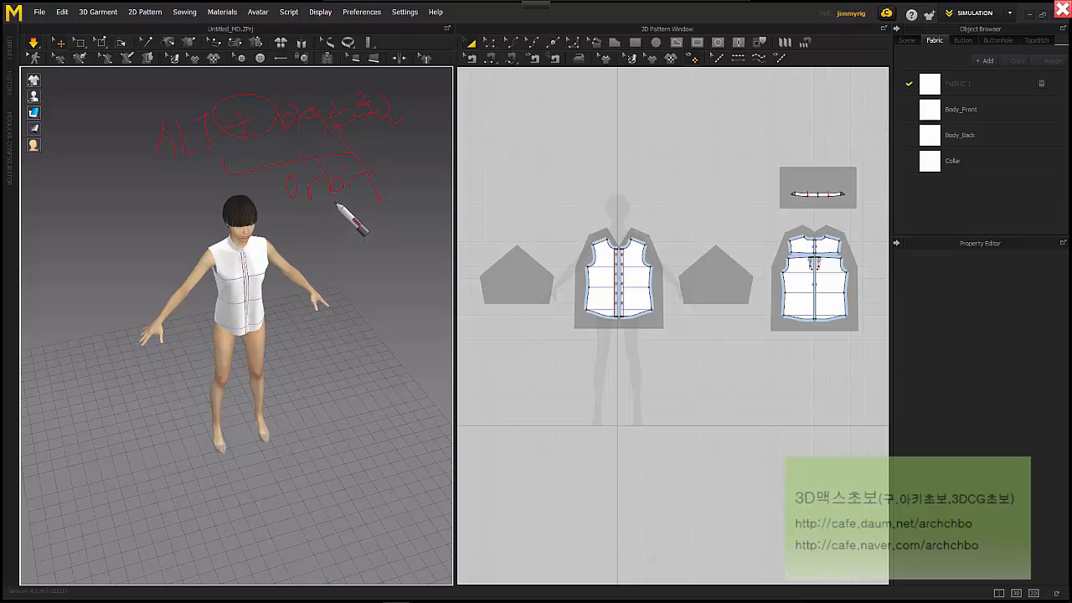
# - Set the View Controls preset in the User Settings to Regular Mouse and close the settings
pyautogui.moveTo(625, 5)
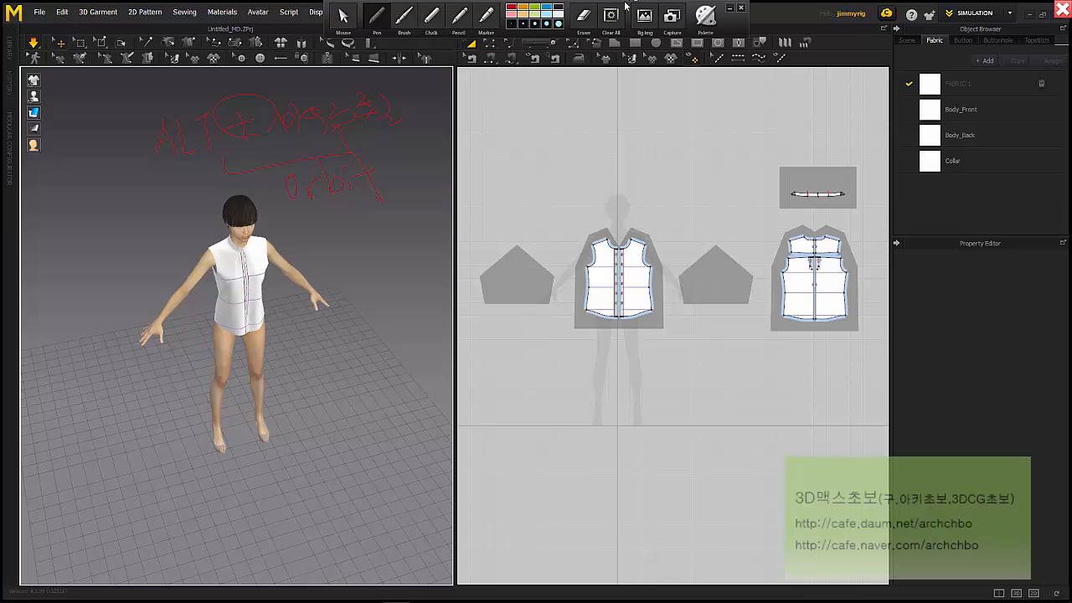
pyautogui.click(344, 16)
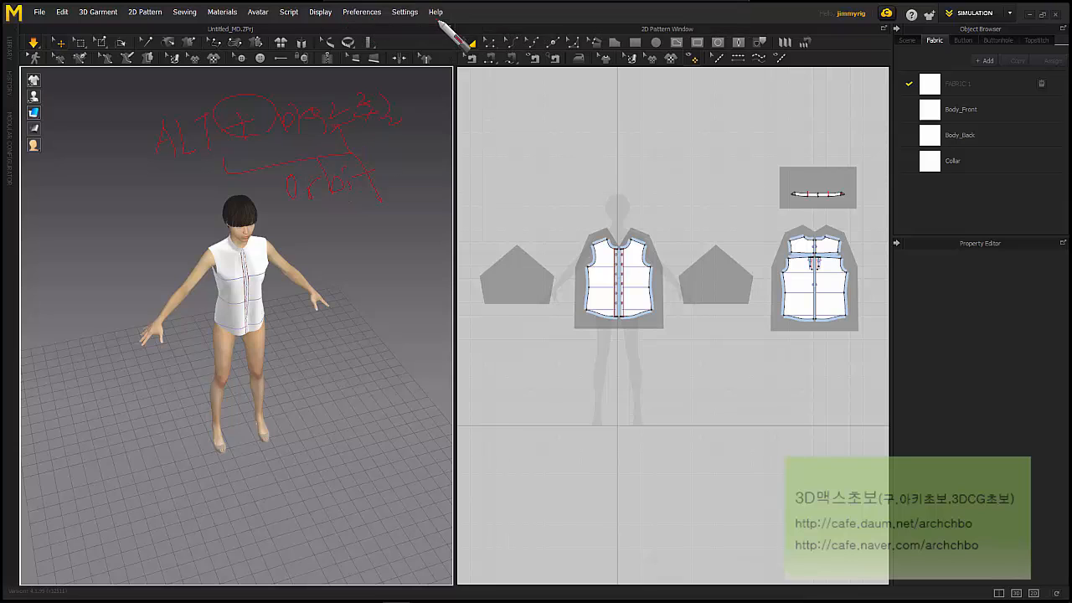
pyautogui.click(404, 12)
pyautogui.click(413, 43)
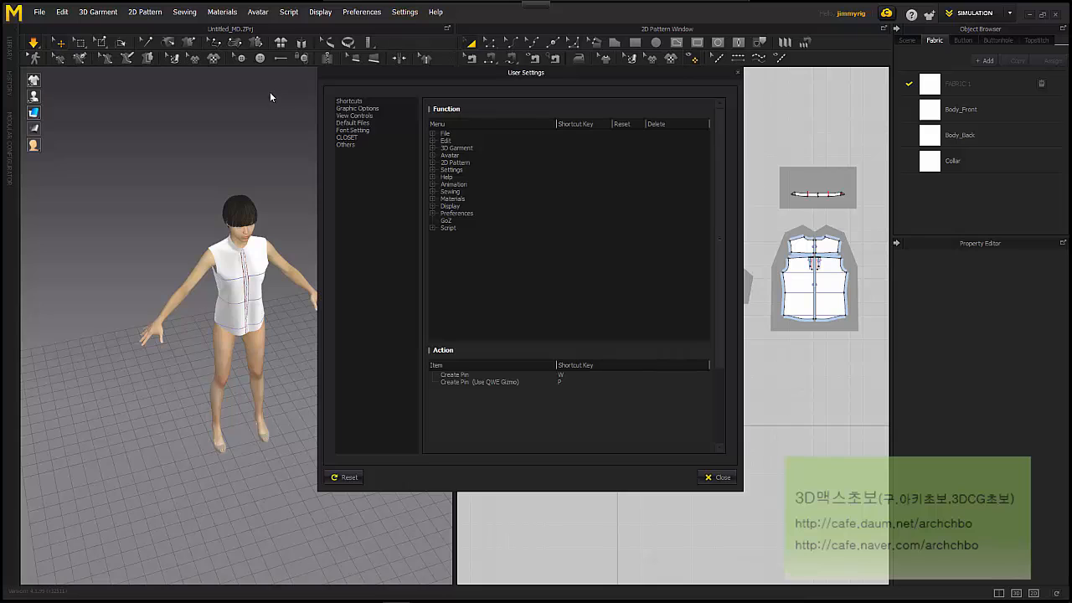
pyautogui.click(372, 115)
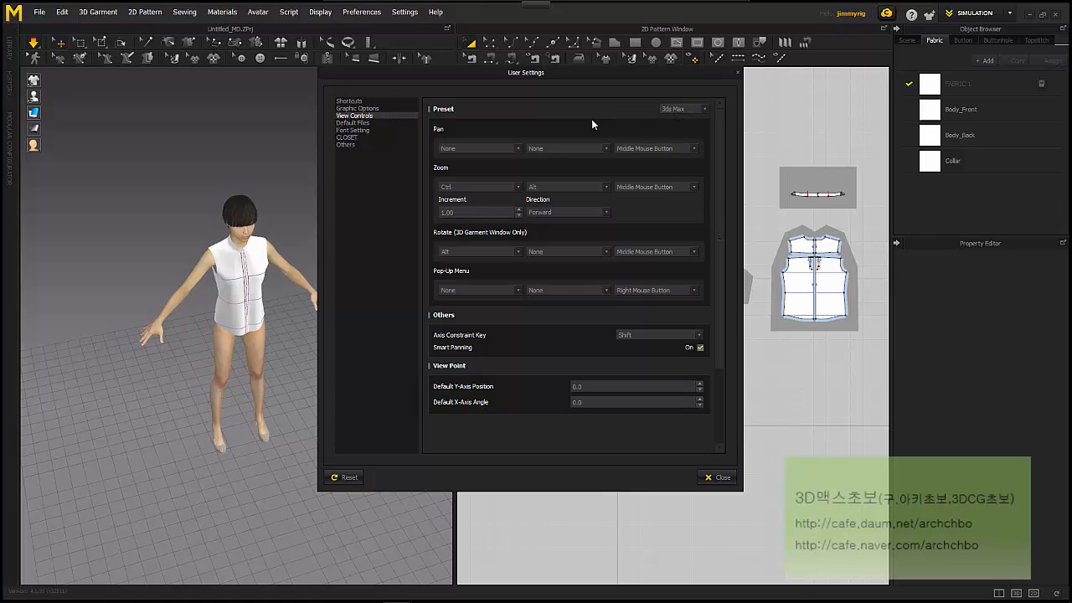
pyautogui.click(694, 108)
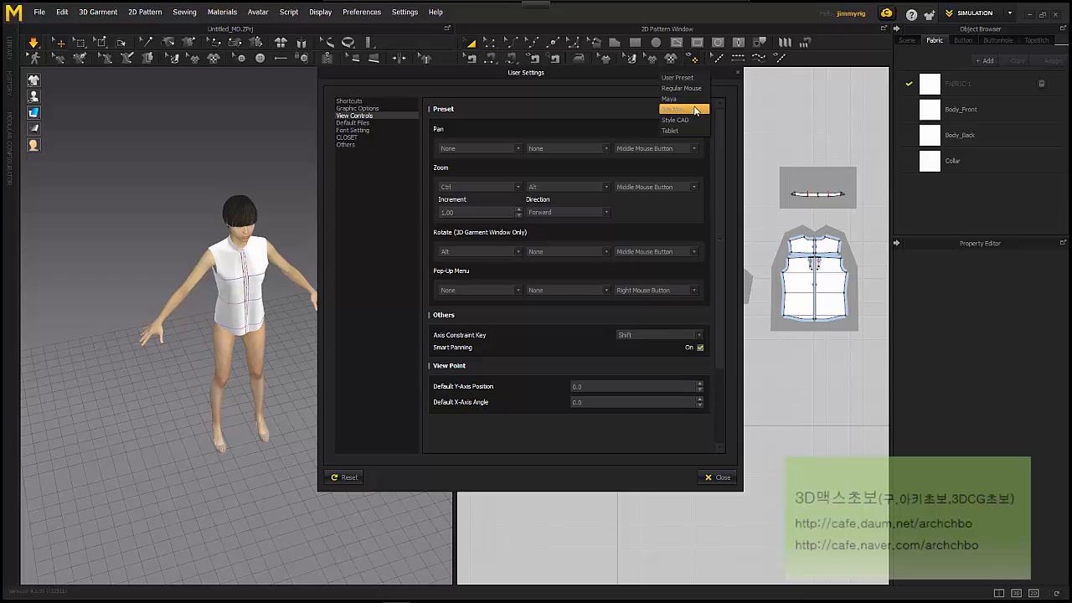
pyautogui.click(685, 88)
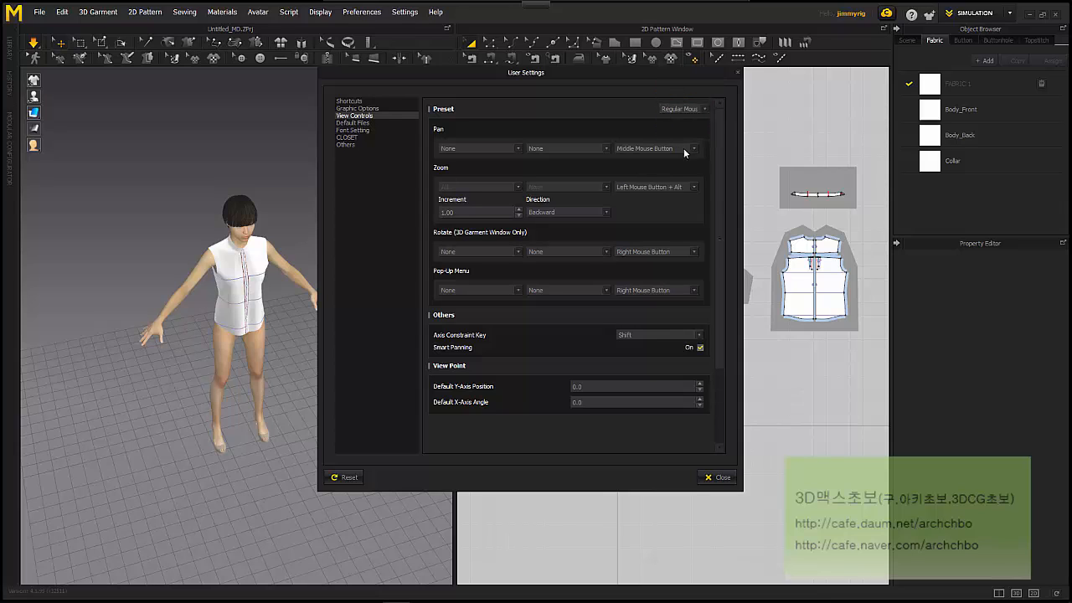
pyautogui.click(722, 478)
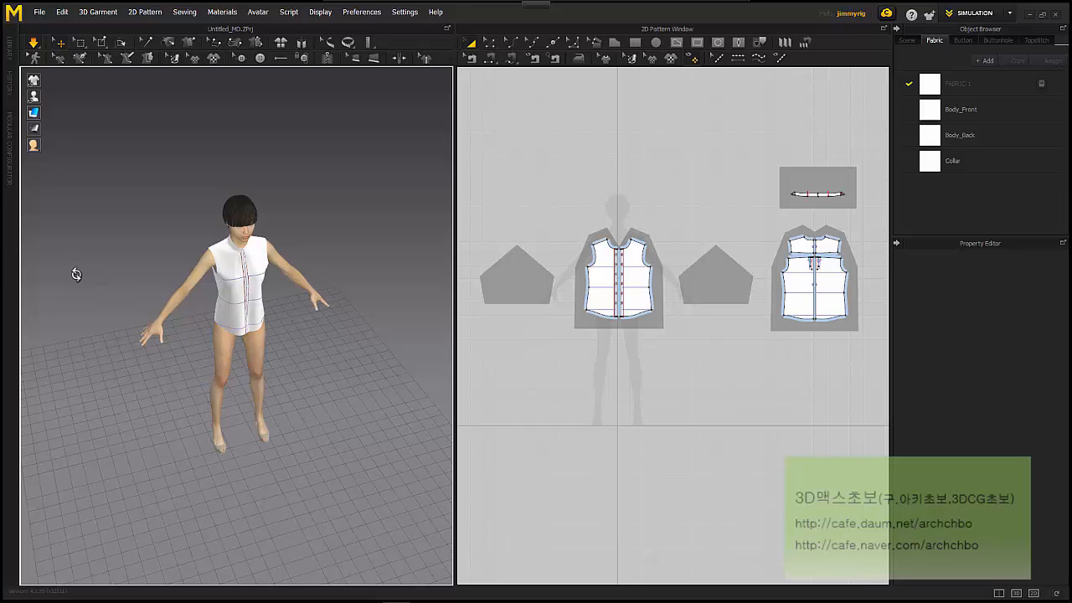
# - Orbit the avatar to a lower angle, and zoom the 2D pattern view to the shirt front piece for the avatar's right side
pyautogui.moveTo(77, 274); pyautogui.dragTo(84, 249, button='right')
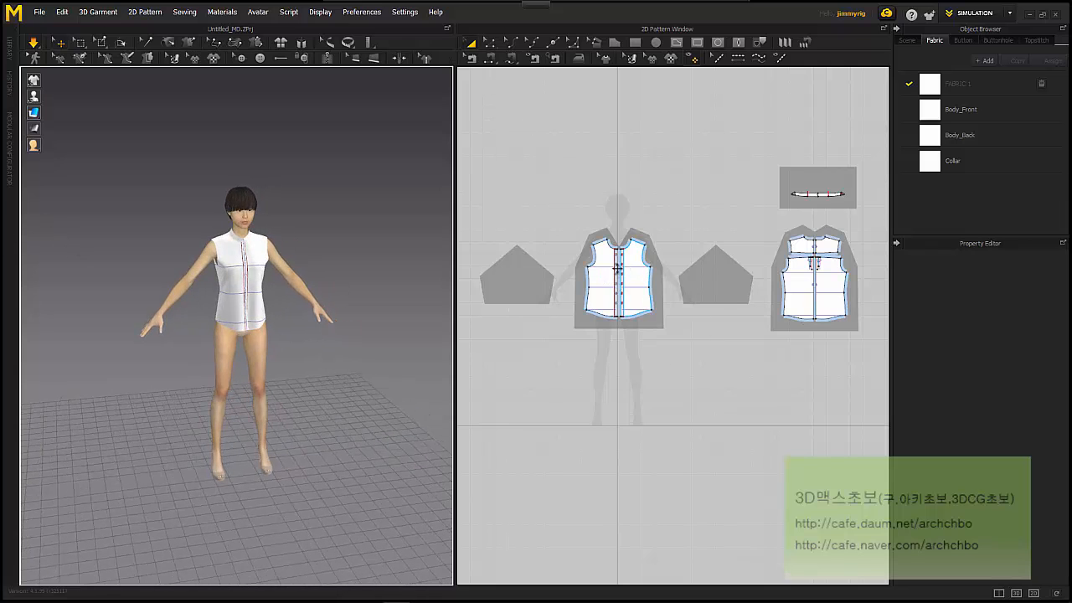
pyautogui.click(610, 272)
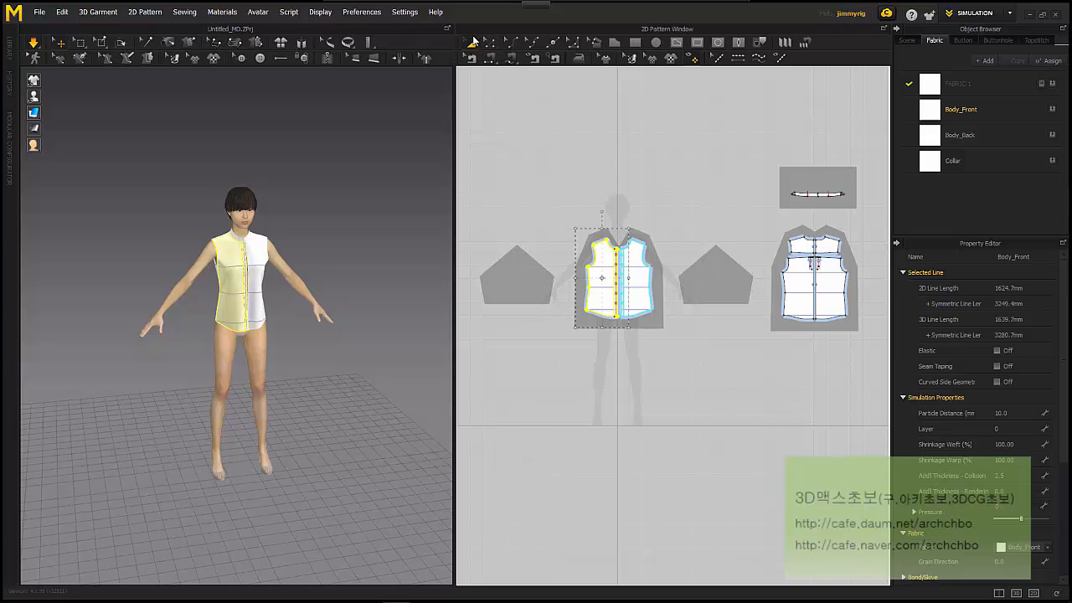
pyautogui.click(542, 151)
pyautogui.scroll(6, 588, 308)
pyautogui.scroll(-3, 635, 279)
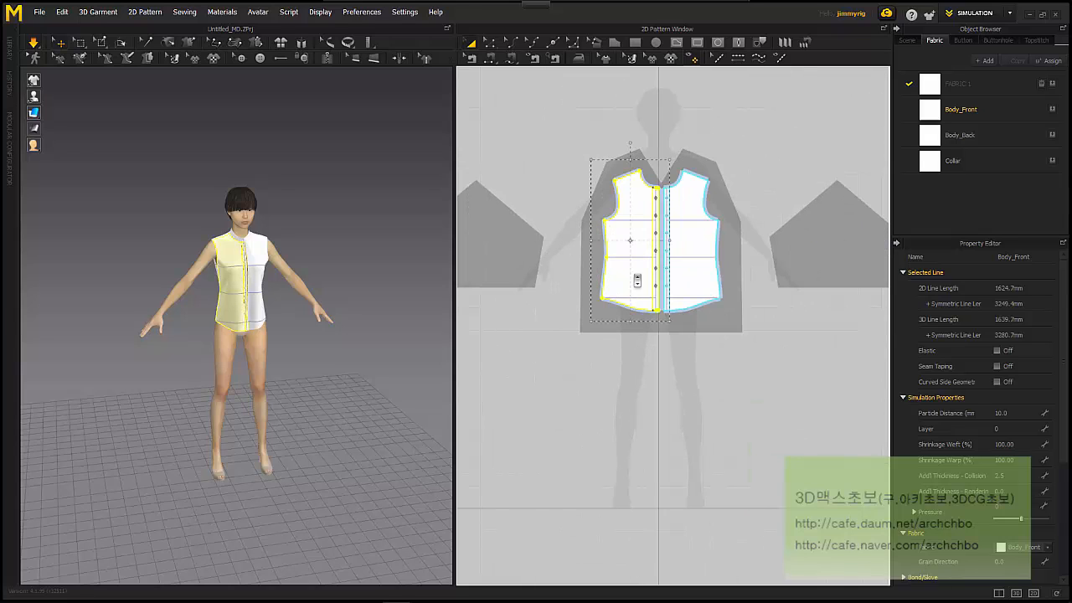
pyautogui.scroll(-3, 639, 282)
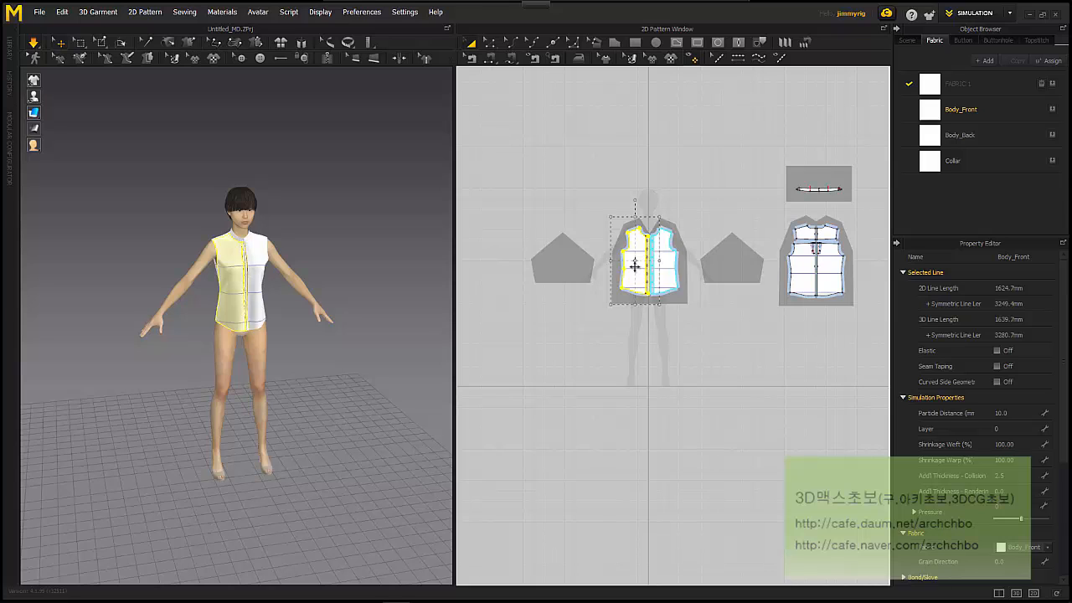
pyautogui.rightClick(632, 266)
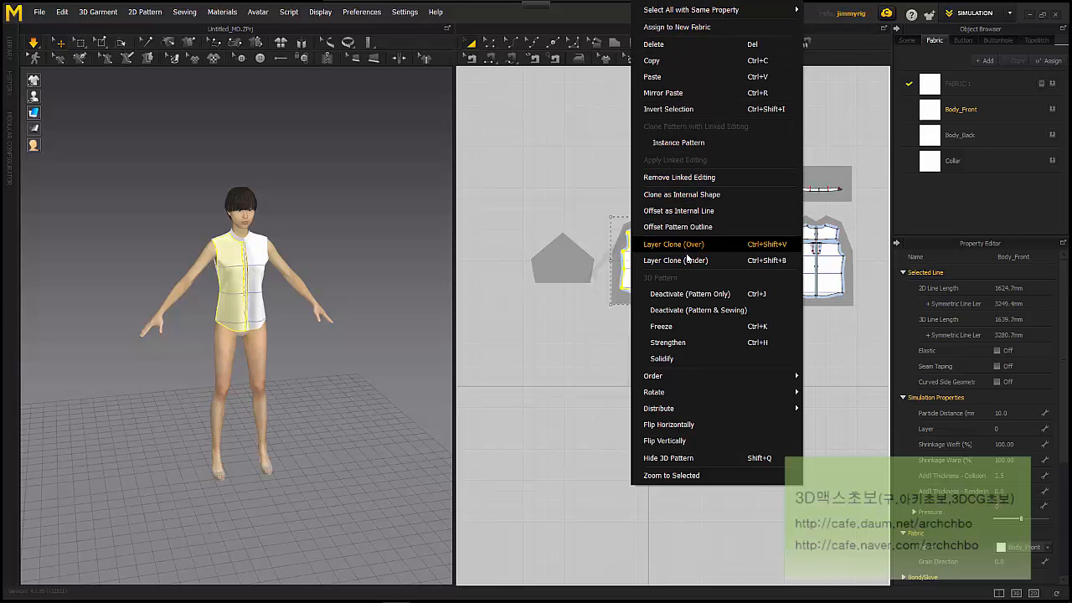
pyautogui.click(709, 485)
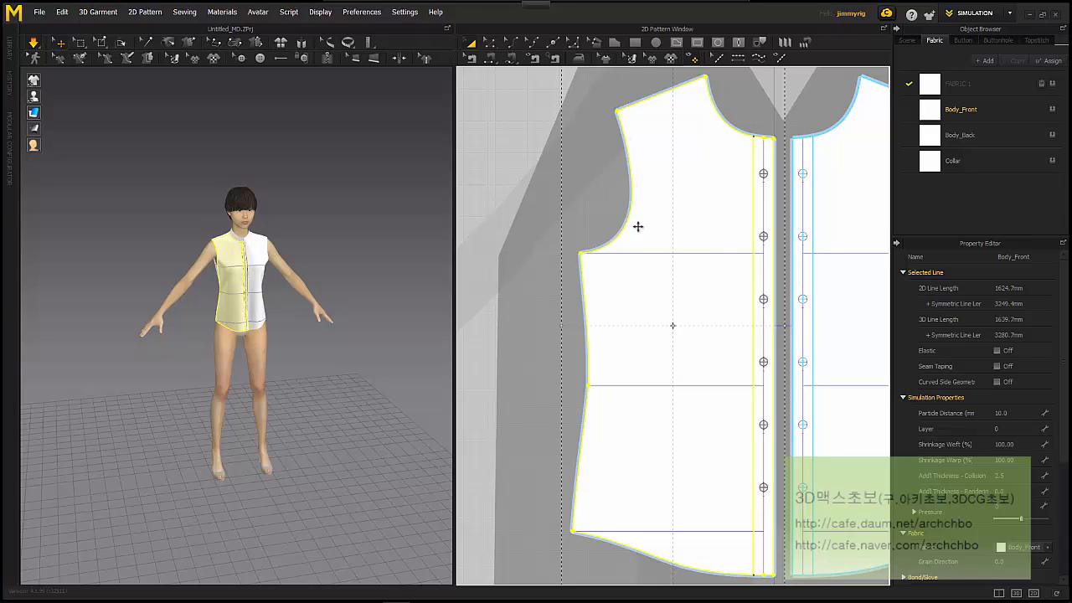
# - Frame the shirt's right front piece again from a wider 2D view and inspect its button placket up close
pyautogui.scroll(3, 628, 232)
pyautogui.scroll(-6, 620, 236)
pyautogui.scroll(-3, 629, 233)
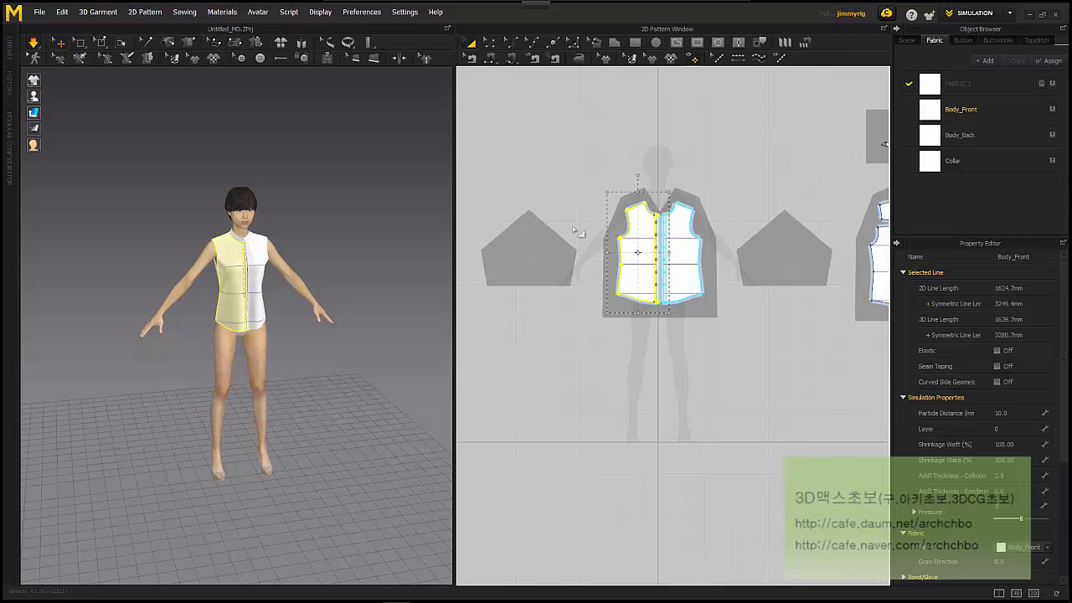
pyautogui.click(579, 232)
pyautogui.click(637, 256)
pyautogui.press('f')
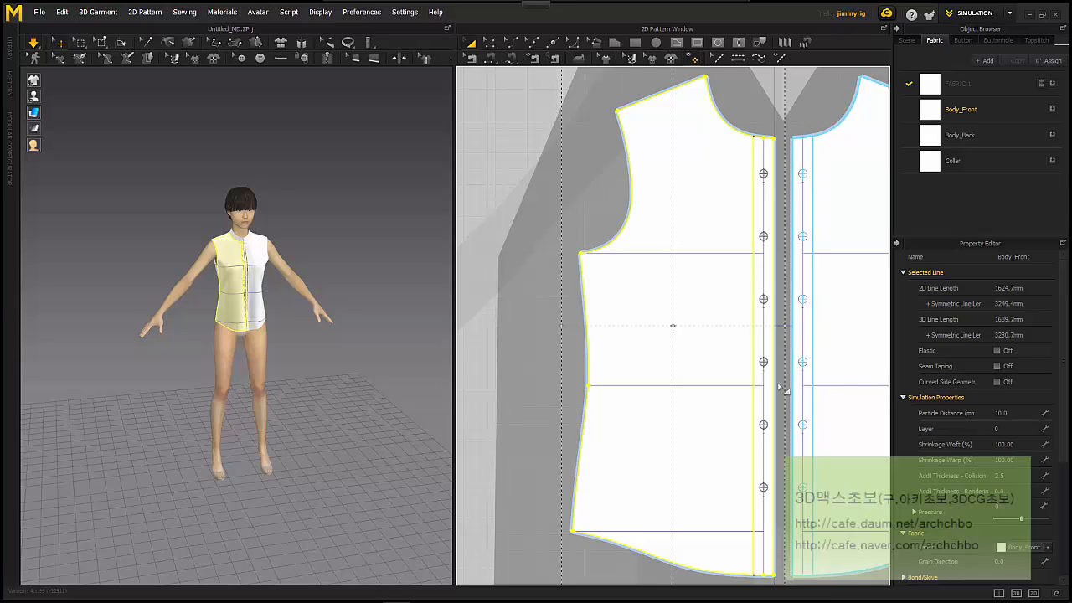
pyautogui.scroll(5, 757, 298)
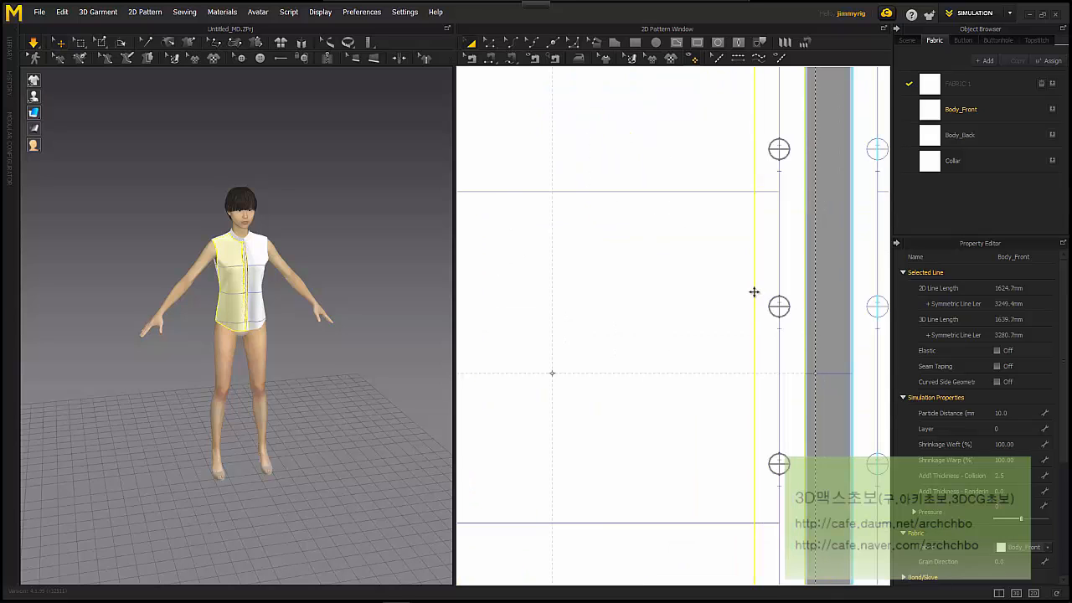
pyautogui.scroll(-5, 756, 287)
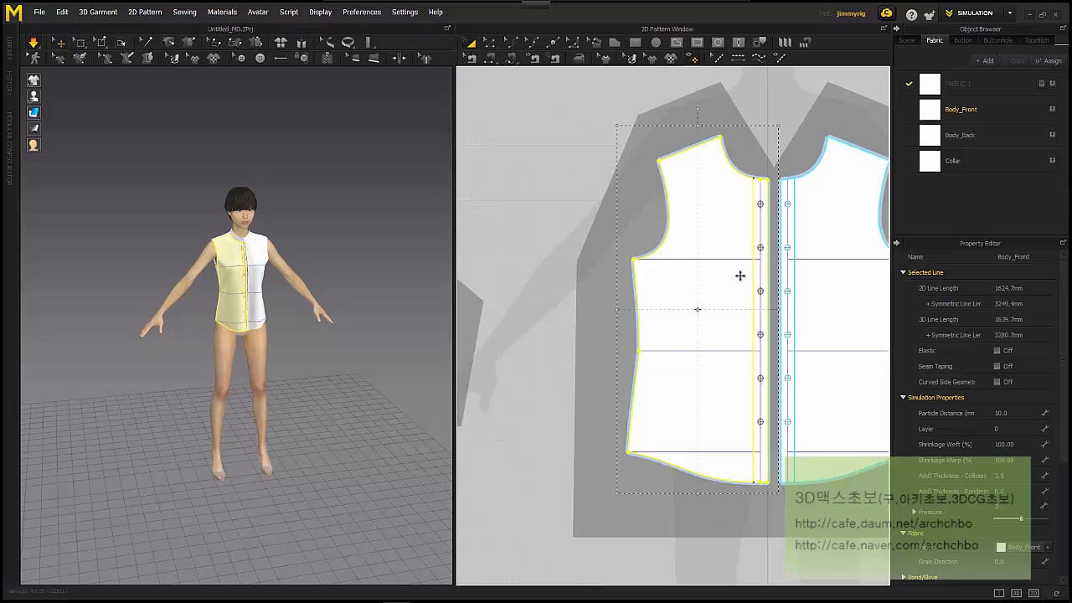
pyautogui.scroll(-3, 740, 276)
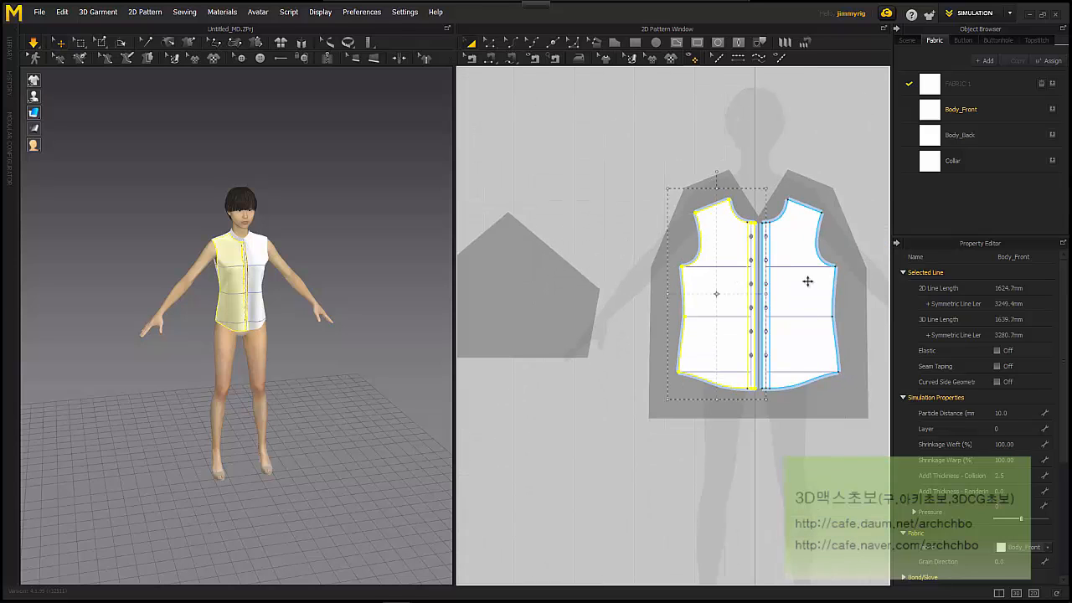
# - Select the front piece for the avatar's left side, frame it in the 2D pattern view and inspect it at different zoom levels
pyautogui.click(811, 391)
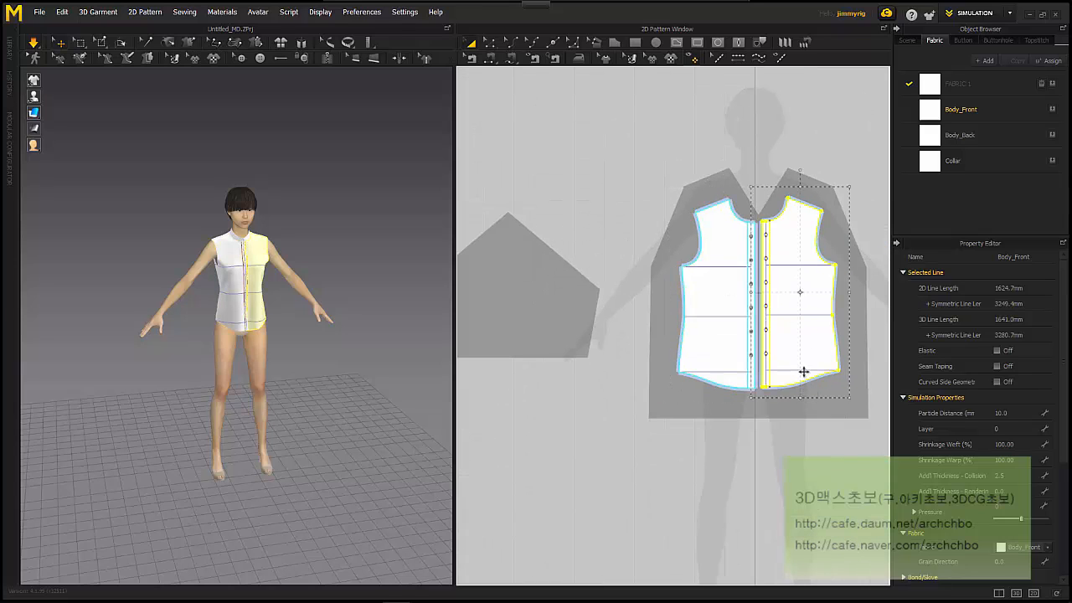
pyautogui.press('f')
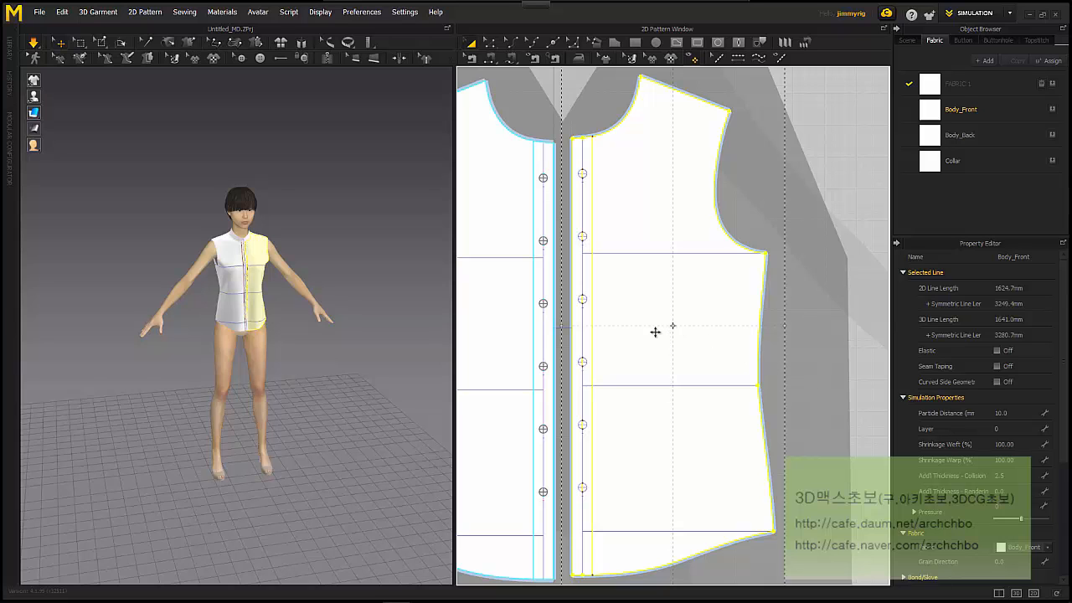
pyautogui.scroll(5, 658, 333)
pyautogui.scroll(-8, 659, 335)
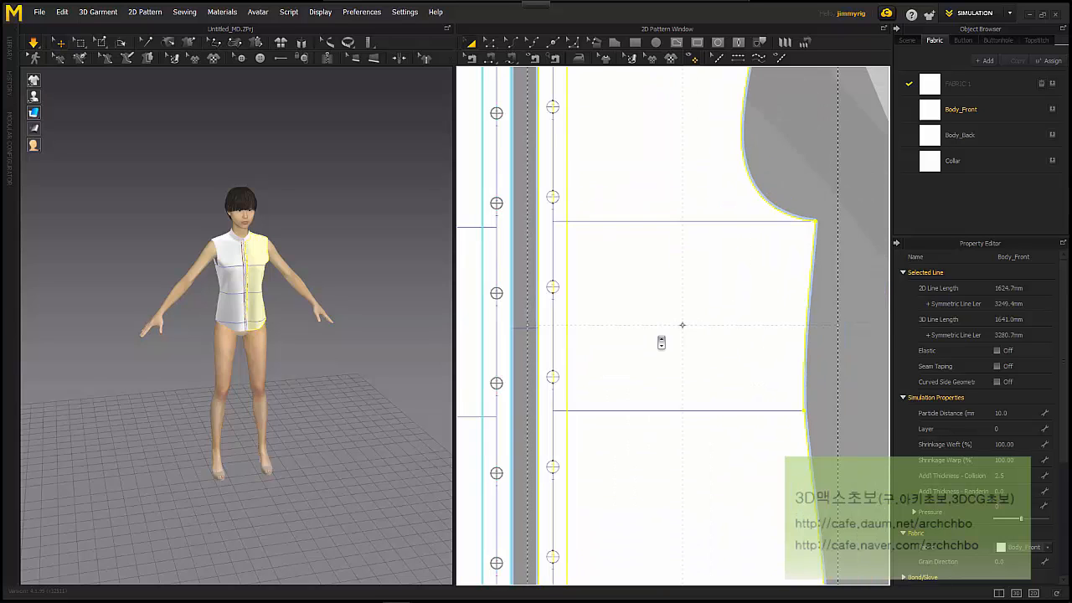
pyautogui.scroll(-2, 662, 339)
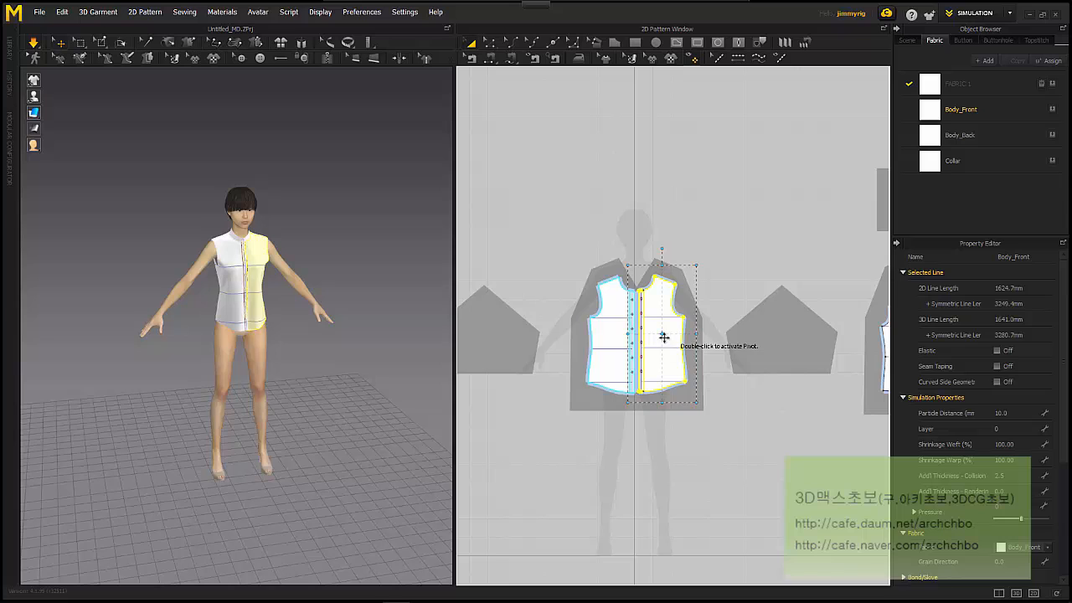
pyautogui.scroll(1, 667, 343)
# - Clear the pattern selection and fit the 2D pattern view with Zoom Extents All
pyautogui.click(788, 247)
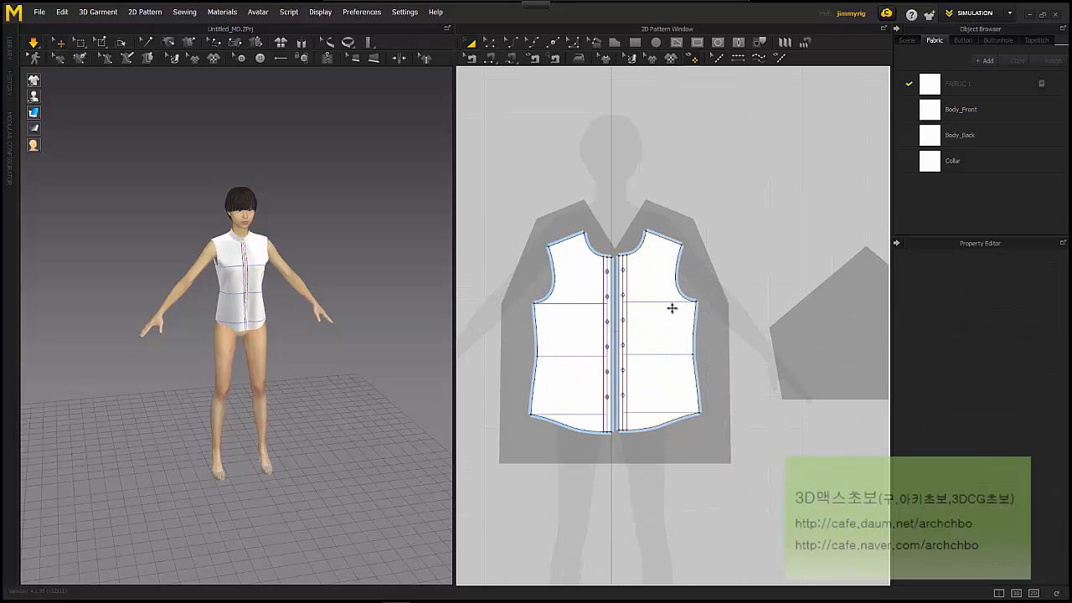
pyautogui.rightClick(685, 115)
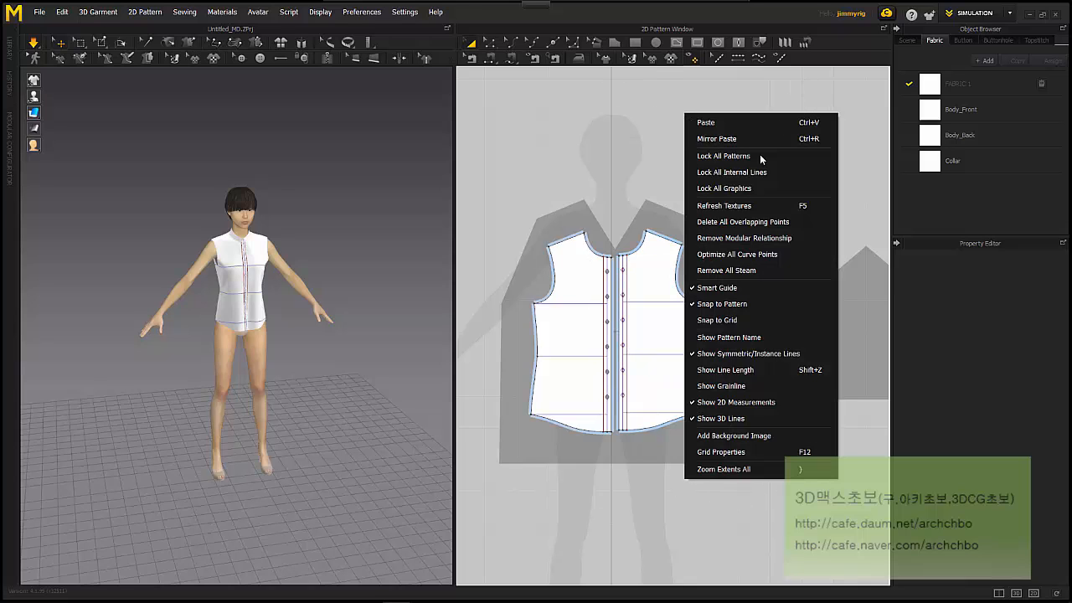
pyautogui.click(670, 101)
pyautogui.rightClick(662, 97)
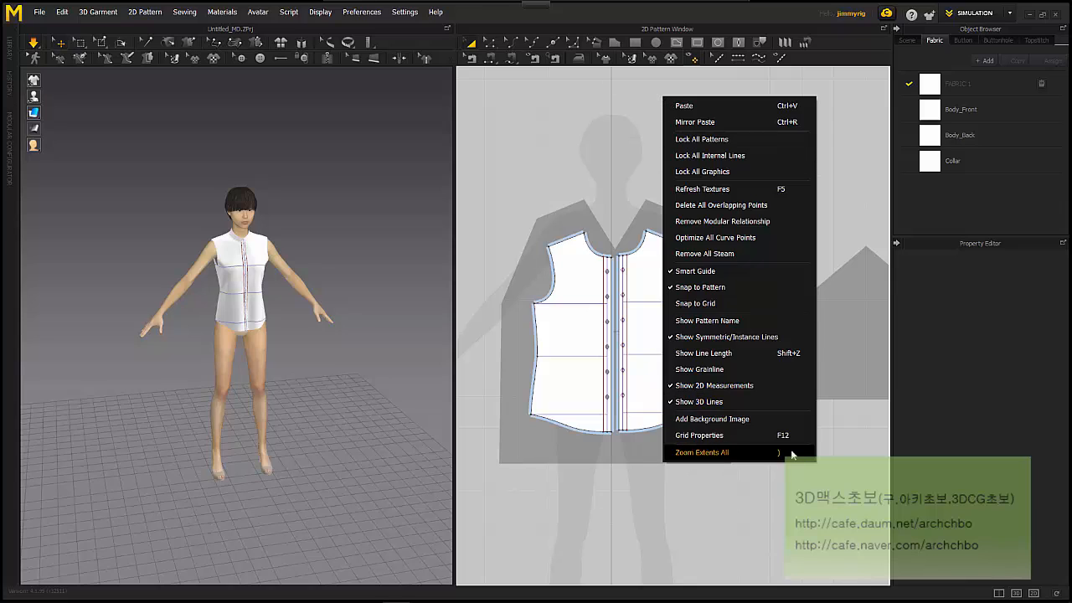
pyautogui.click(748, 455)
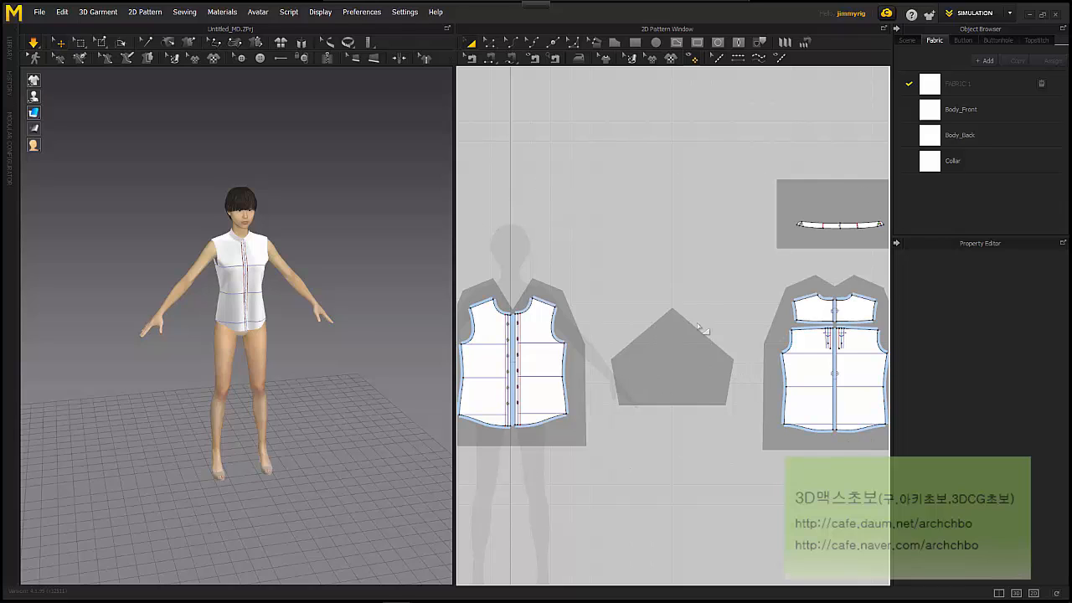
# - Frame the shirt's left front piece once more, deselect it and return the 2D pattern view to Zoom Extents All
pyautogui.click(529, 369)
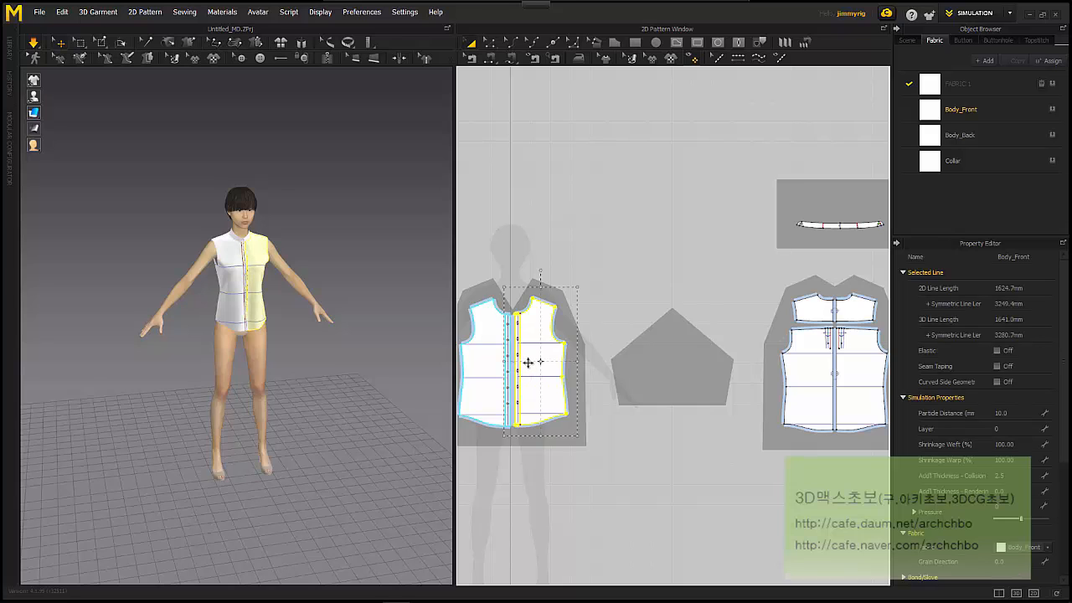
pyautogui.press('f')
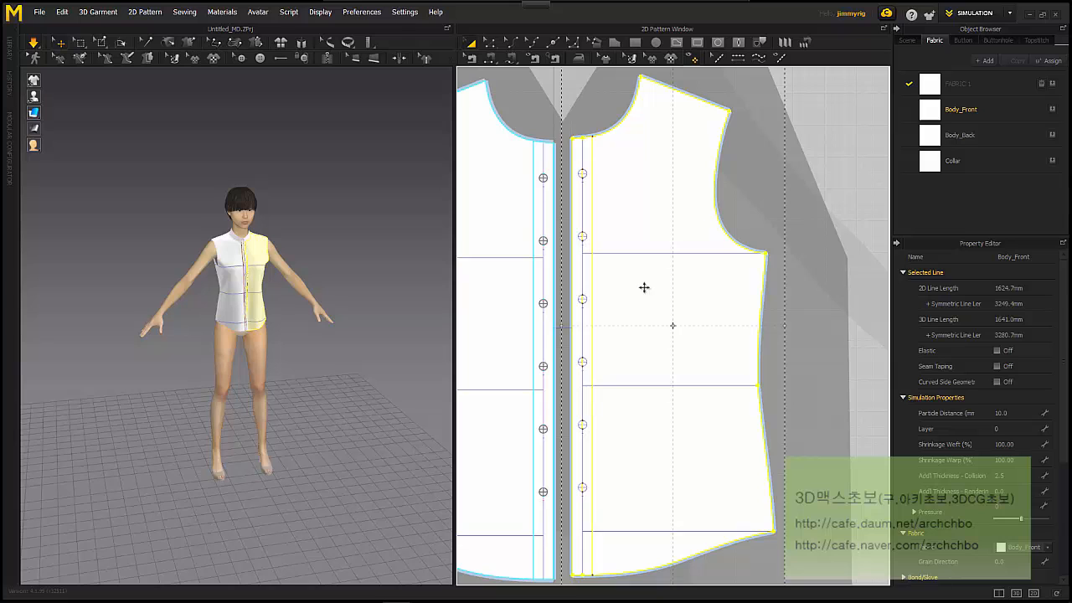
pyautogui.click(854, 166)
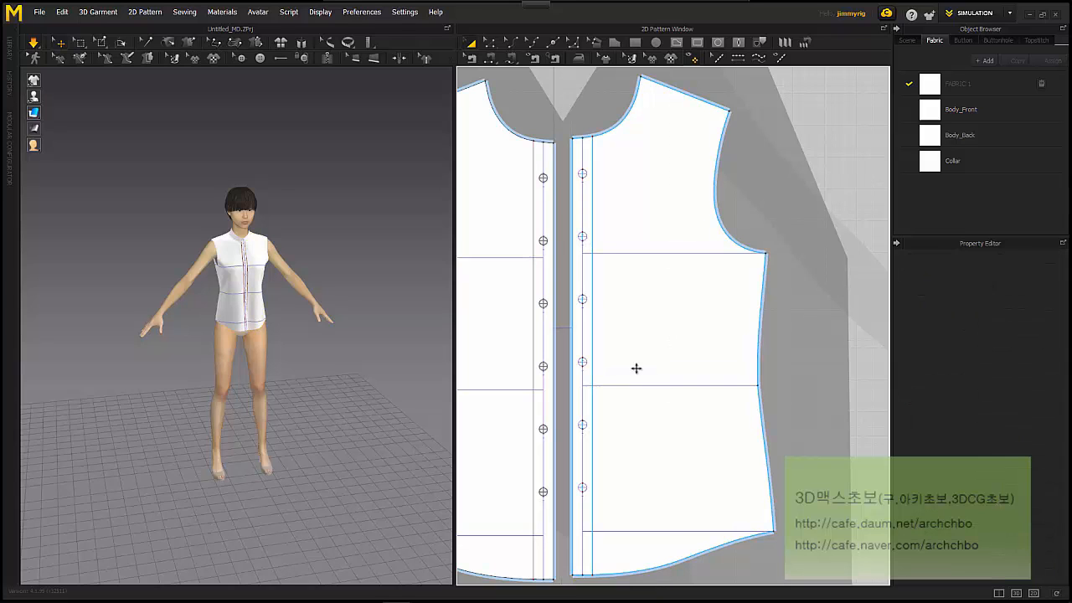
pyautogui.rightClick(822, 135)
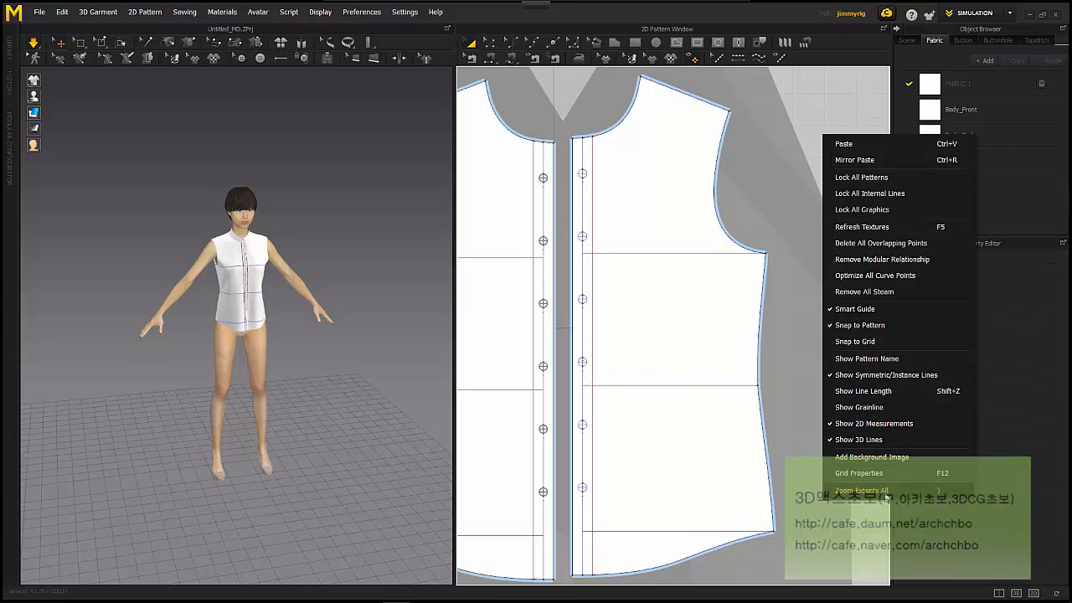
pyautogui.click(863, 490)
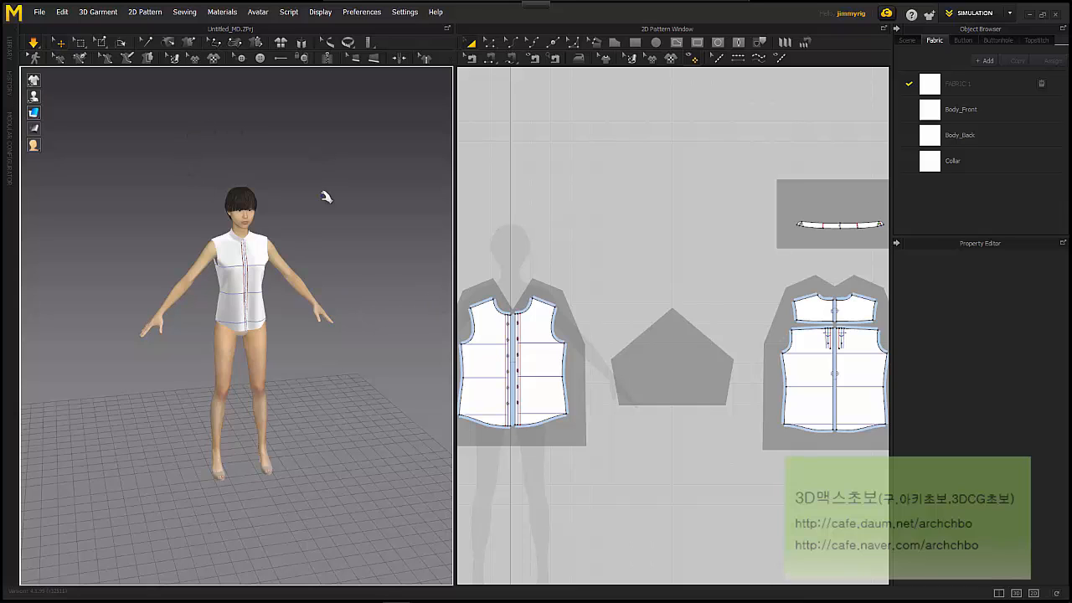
# - View the avatar from the Front, Back, Left and Right preset camera angles in the 3D window
pyautogui.rightClick(160, 153)
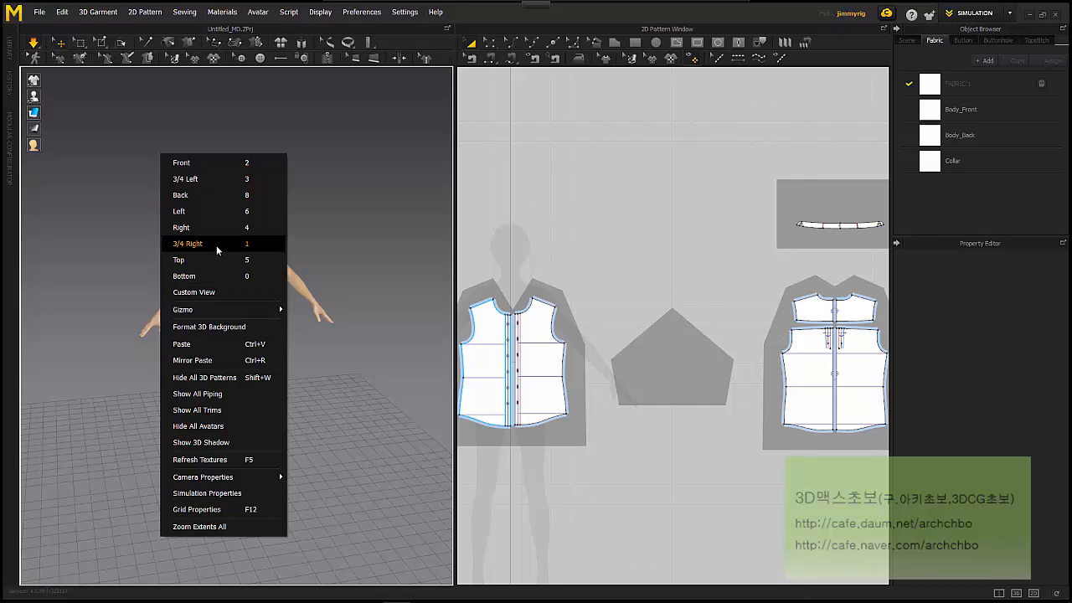
pyautogui.click(217, 164)
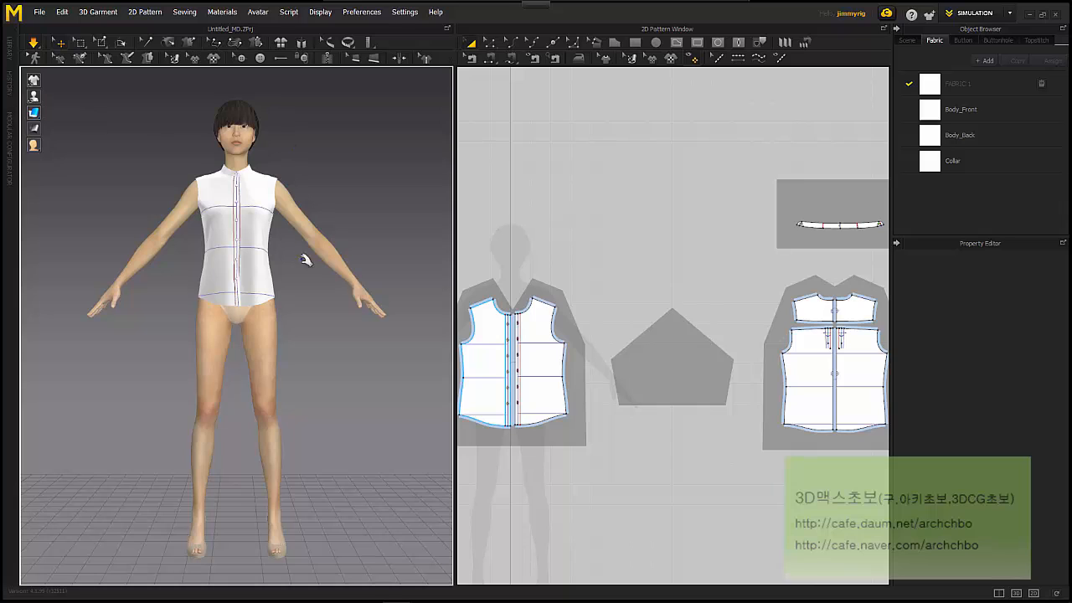
pyautogui.rightClick(328, 147)
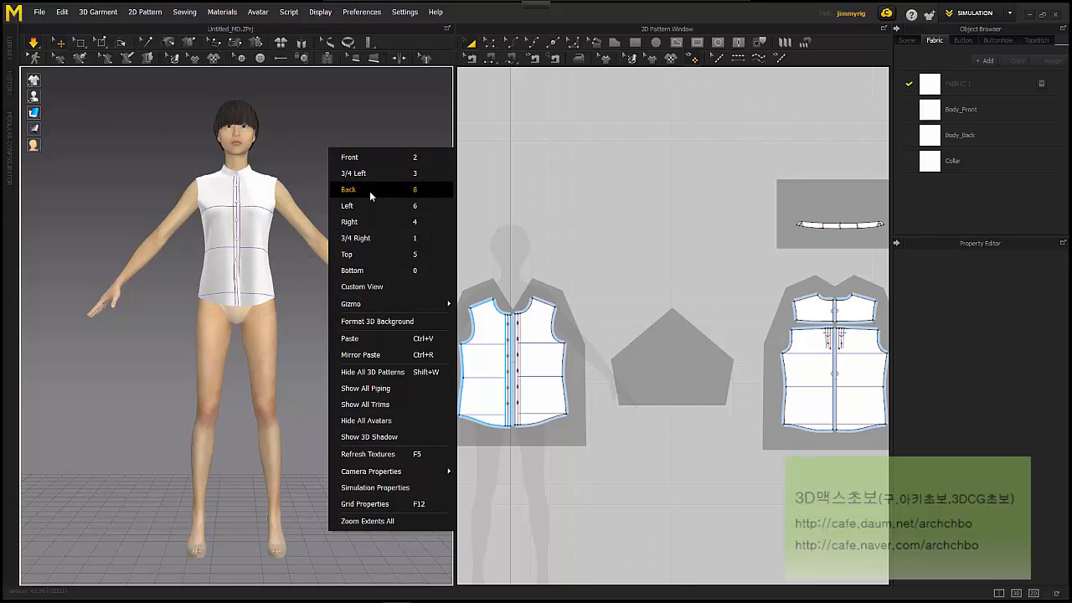
pyautogui.click(369, 191)
pyautogui.rightClick(334, 167)
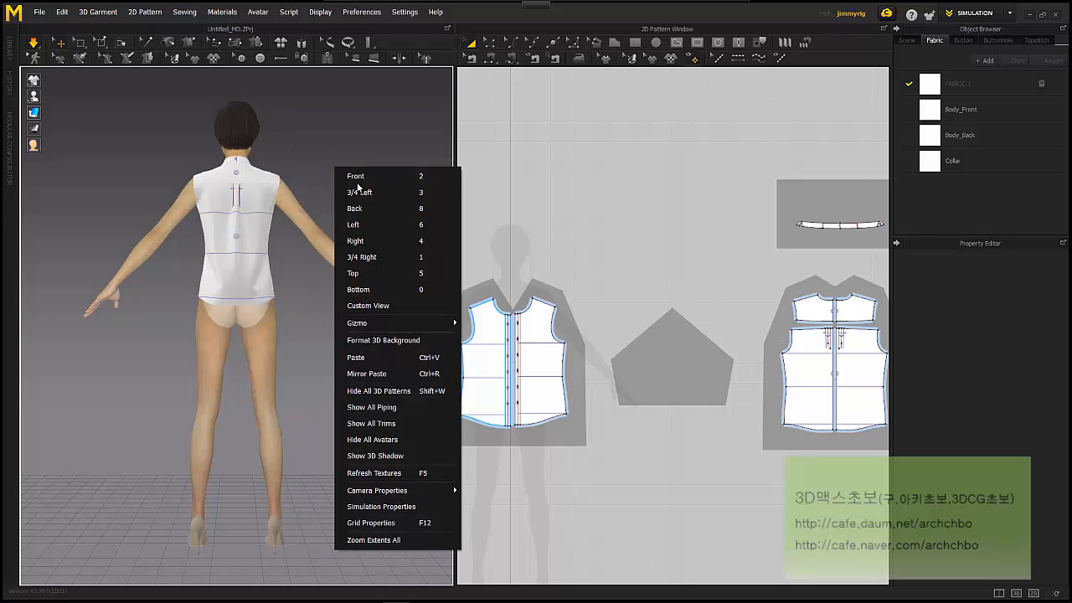
pyautogui.click(373, 223)
pyautogui.rightClick(334, 205)
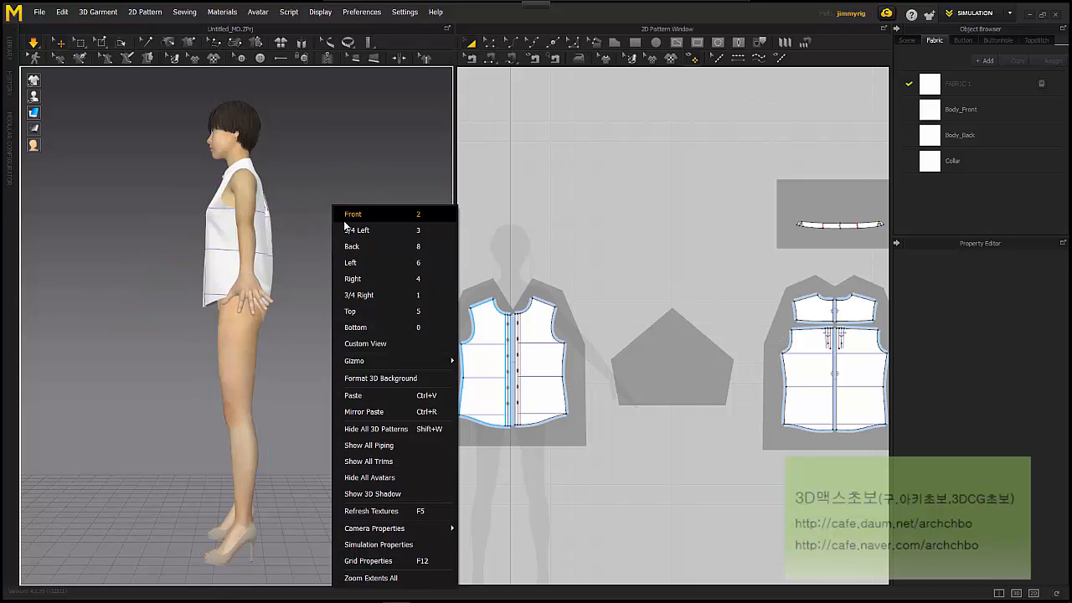
pyautogui.click(381, 278)
# - View the avatar from the Top and Bottom preset camera angles
pyautogui.rightClick(336, 216)
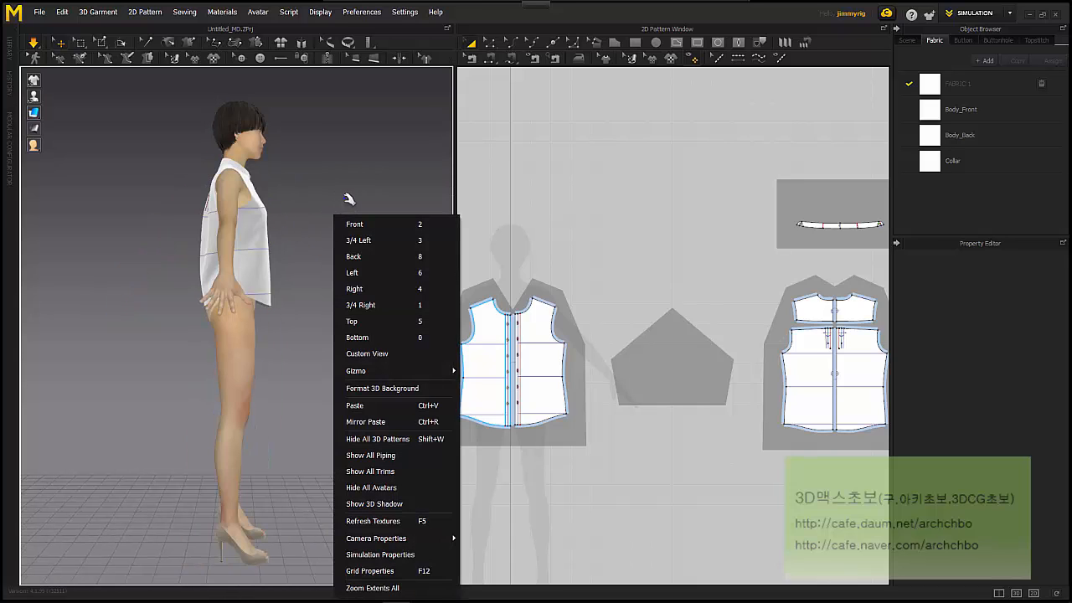
pyautogui.click(387, 322)
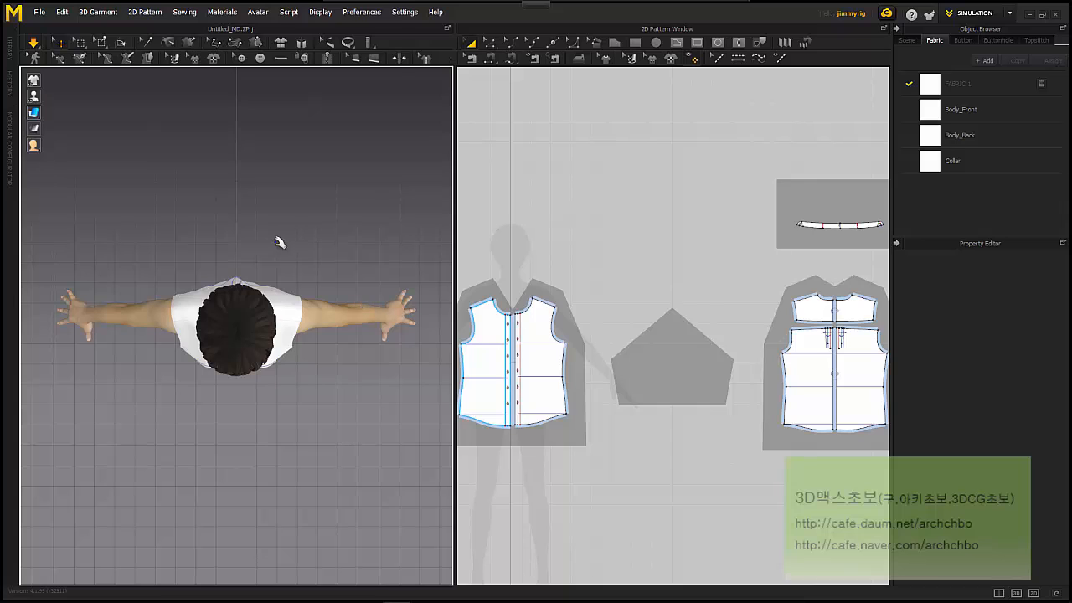
pyautogui.rightClick(280, 245)
pyautogui.click(315, 126)
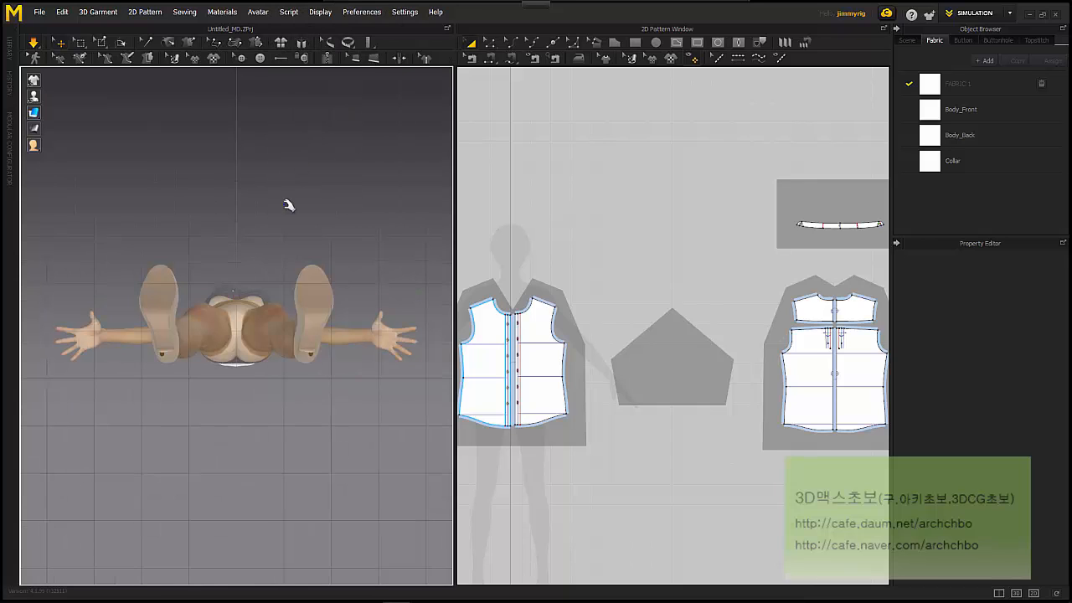
# - View the dressed avatar from the 3/4 Left and 3/4 Right preset camera angles
pyautogui.rightClick(243, 183)
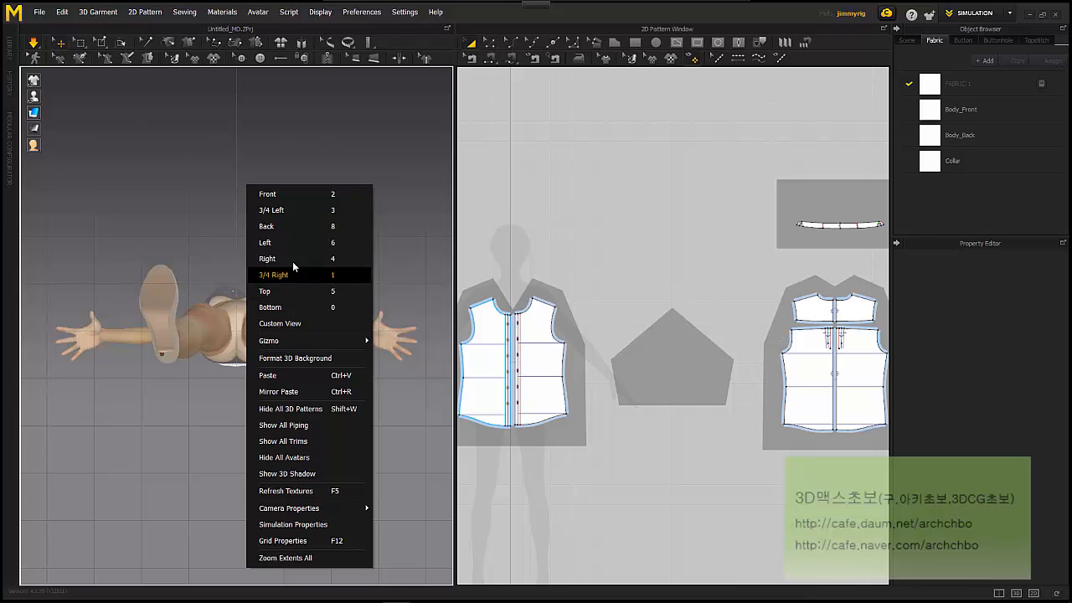
pyautogui.click(286, 211)
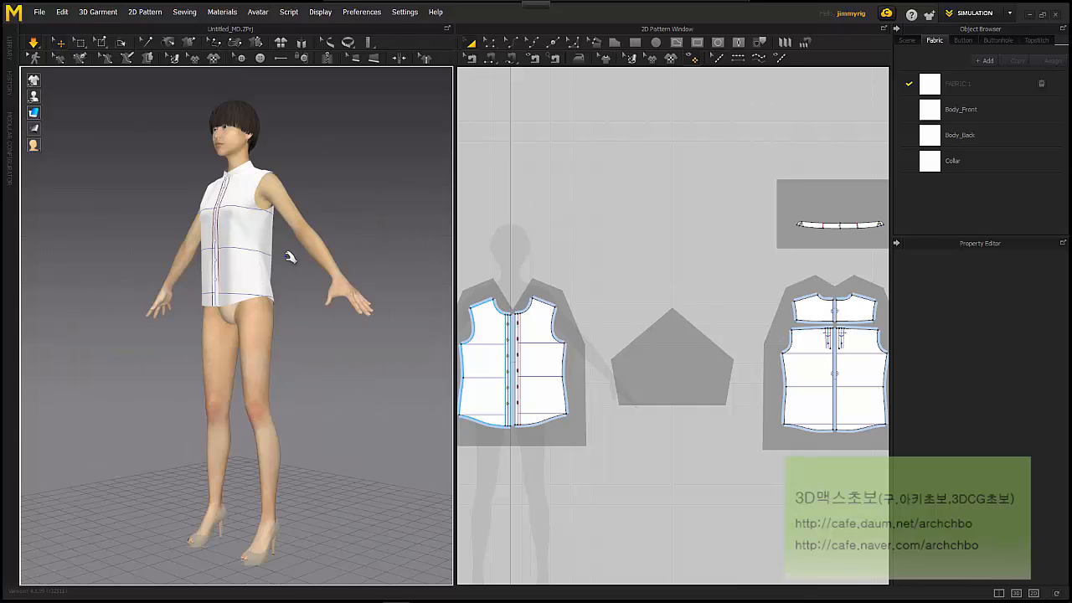
pyautogui.rightClick(350, 192)
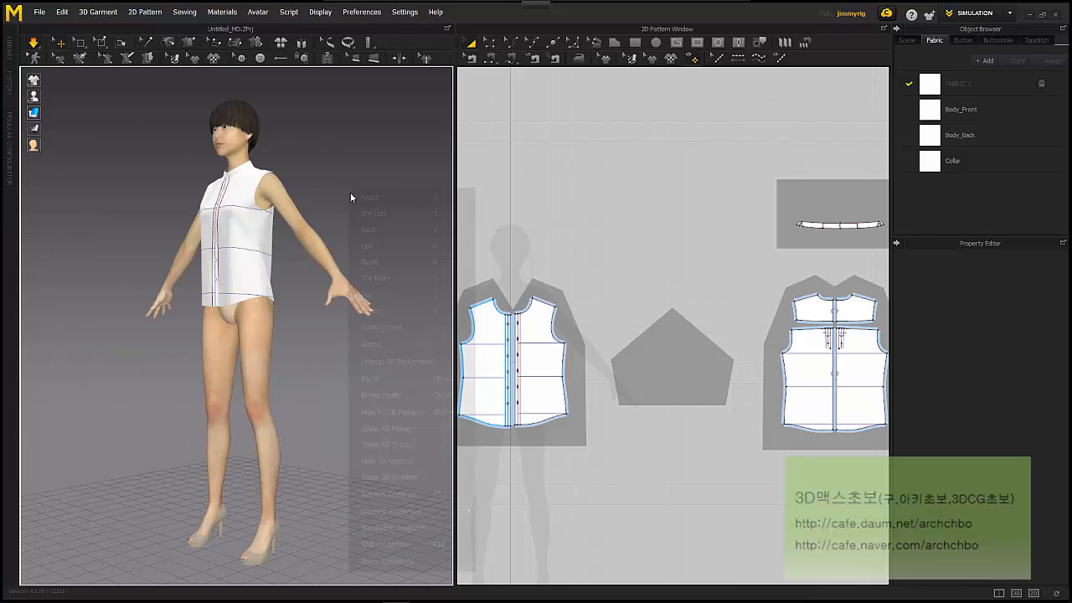
pyautogui.click(396, 280)
pyautogui.rightClick(342, 276)
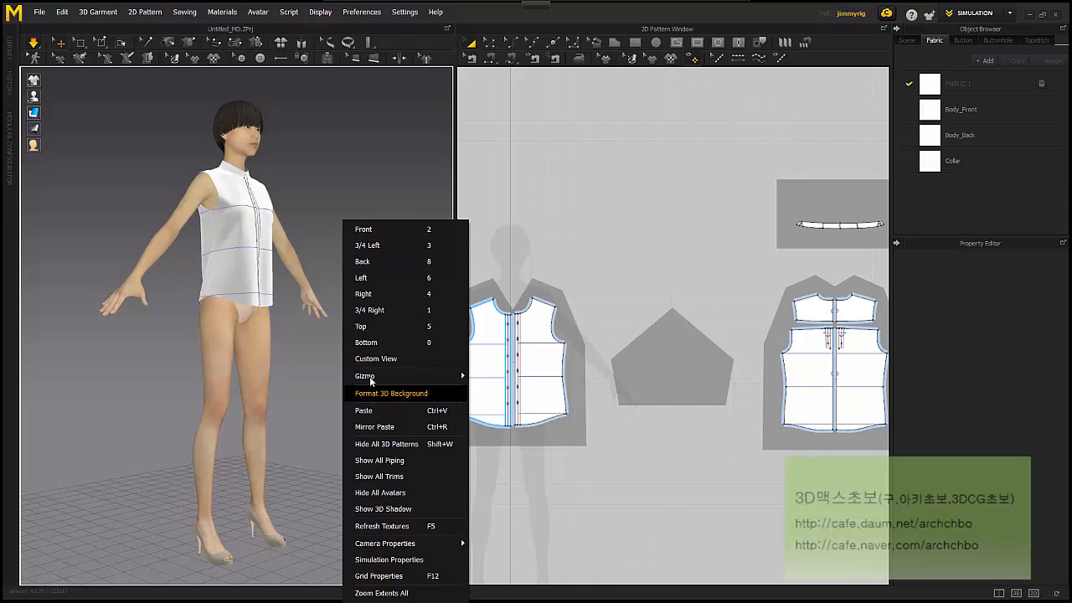
# - Select the shirt's right front on the avatar, its left front in the 2D pattern view, and the right front on the avatar again
pyautogui.click(244, 273)
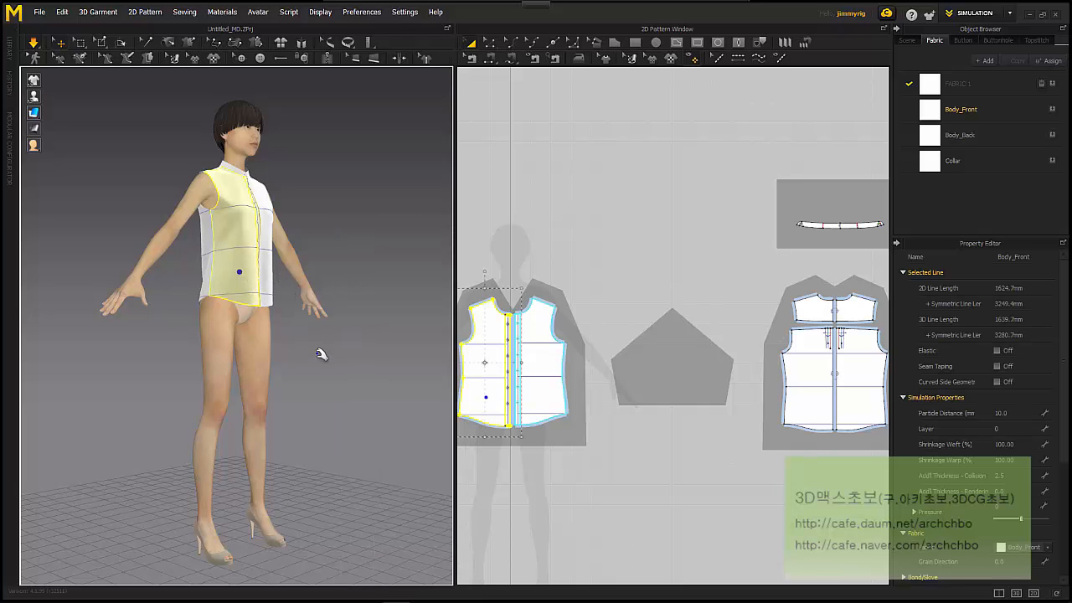
pyautogui.click(608, 452)
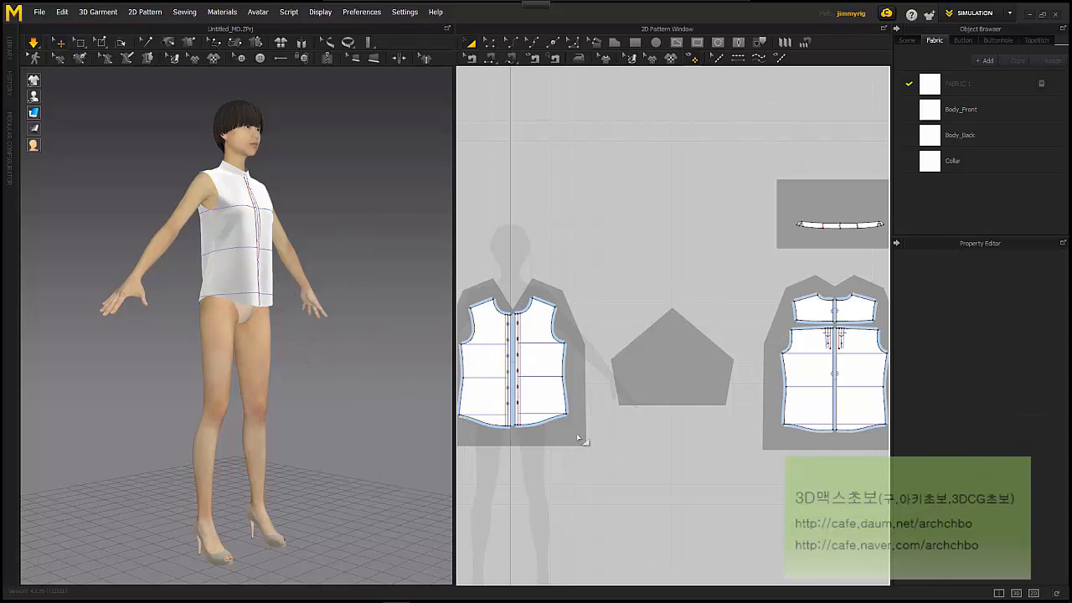
pyautogui.click(529, 374)
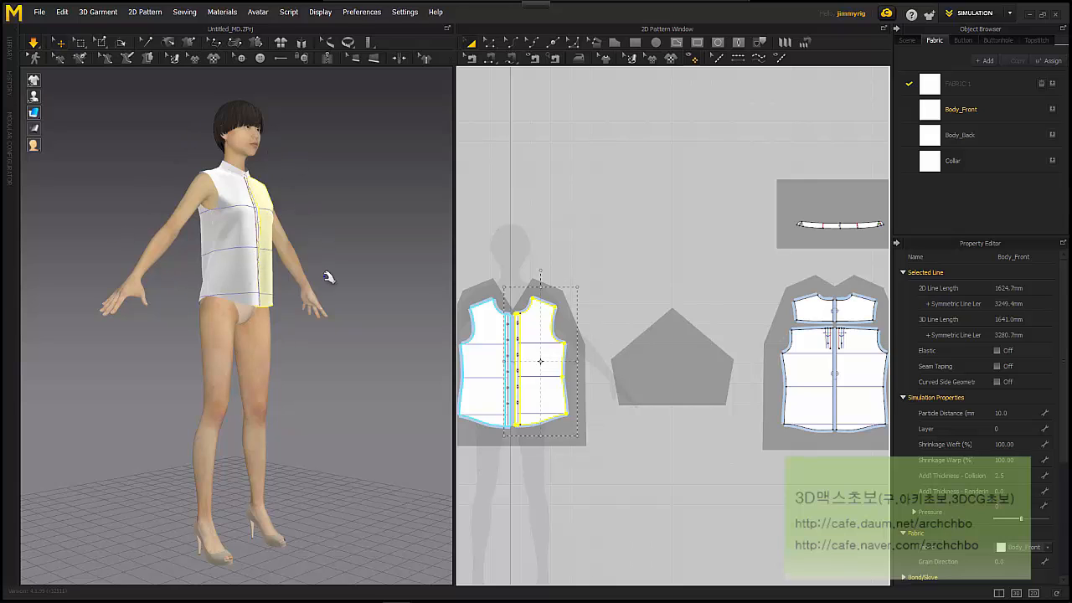
pyautogui.click(242, 250)
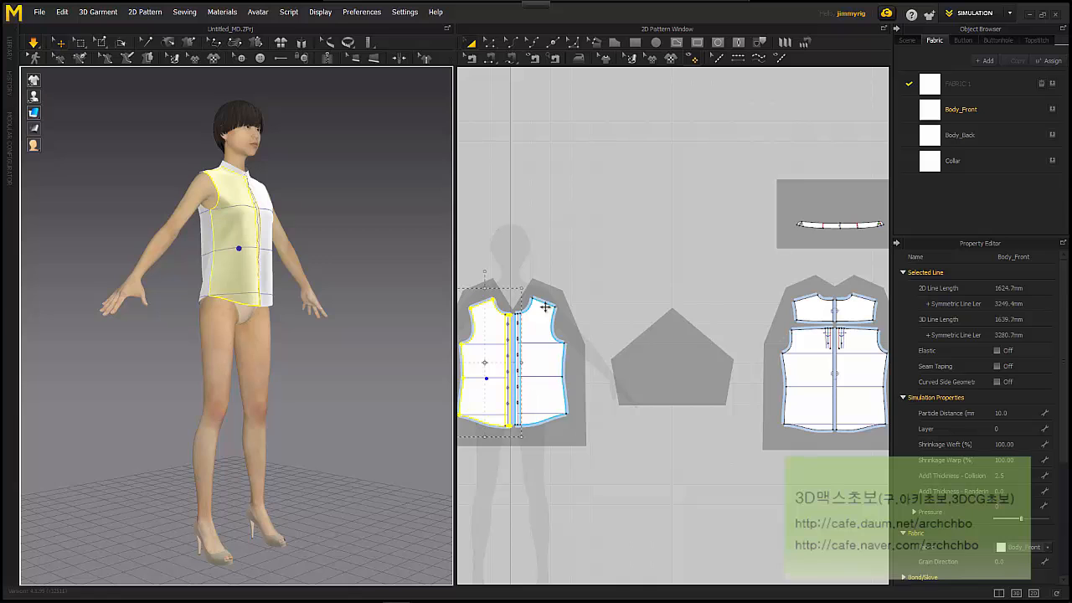
# - Frame the shirt's right front piece with Focus Zoom in the 2D pattern view and zoom back out to both front pieces
pyautogui.moveTo(621, 201); pyautogui.dragTo(620, 202, button='middle')
pyautogui.moveTo(242, 275)
pyautogui.mouseDown(button='middle')
pyautogui.moveTo(247, 261)
pyautogui.moveTo(235, 283)
pyautogui.mouseUp(button='middle')
pyautogui.rightClick(227, 250)
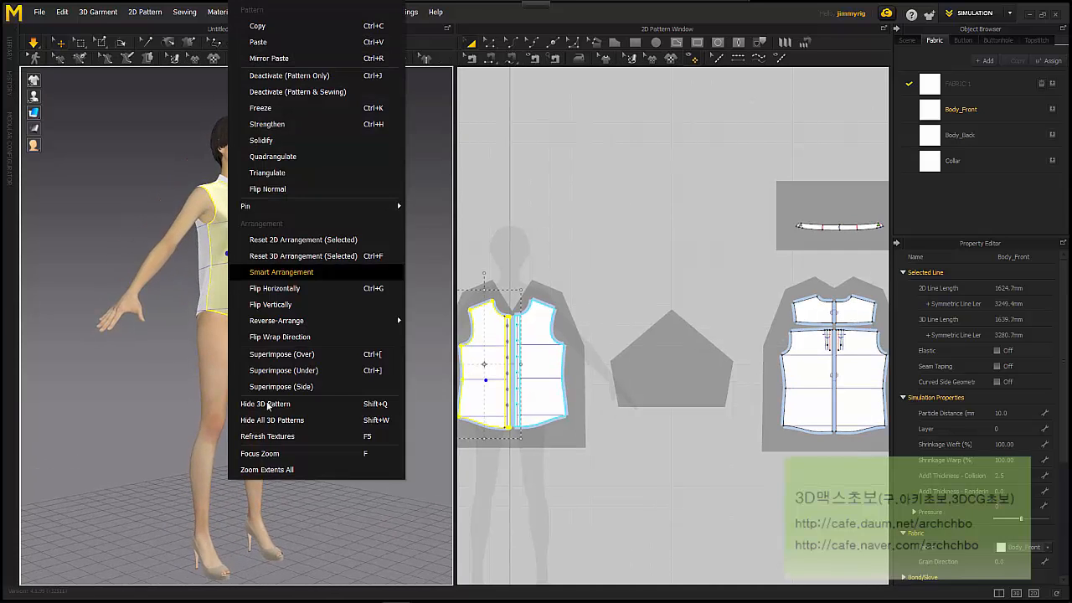
pyautogui.click(369, 459)
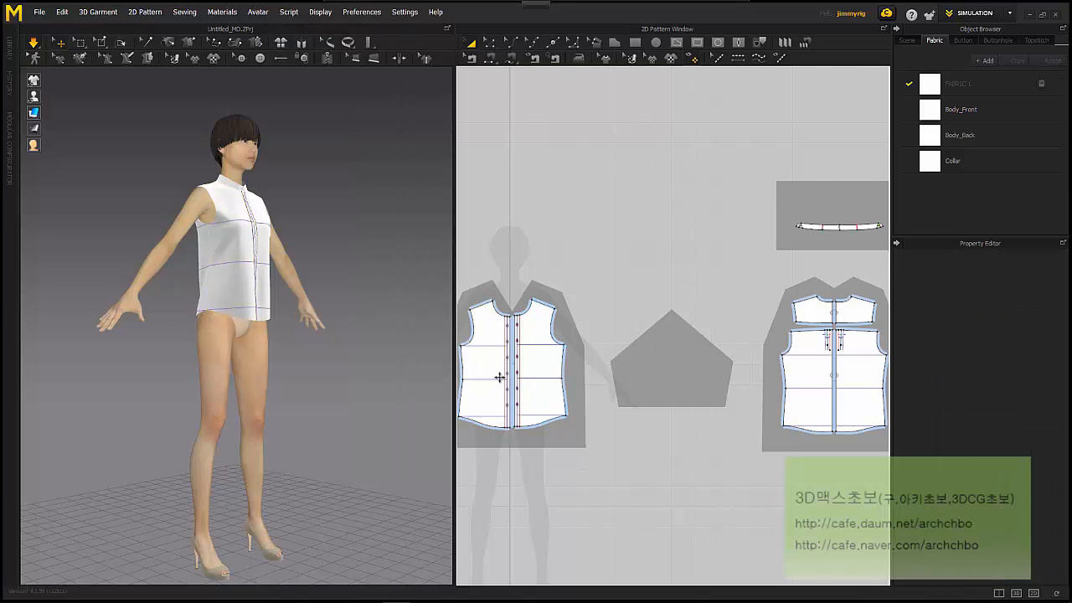
pyautogui.press('f')
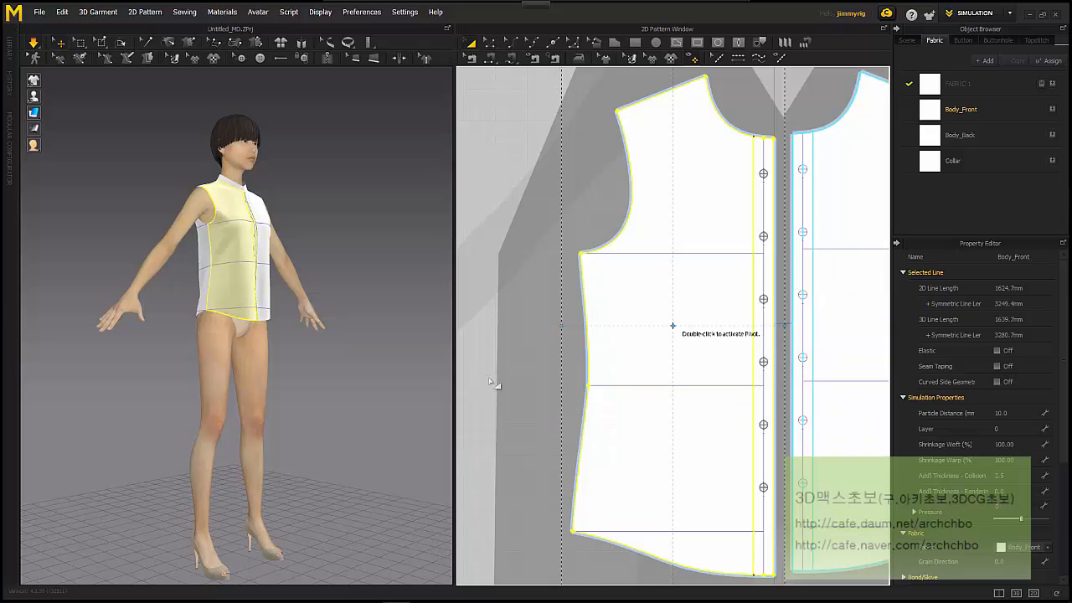
pyautogui.scroll(-3, 719, 366)
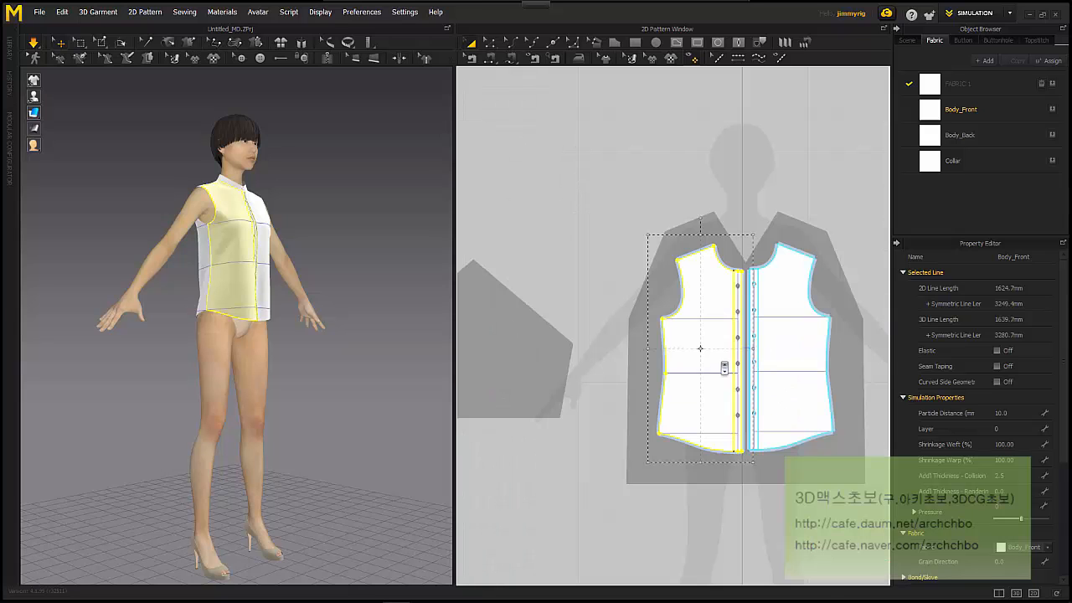
# - Select the shirt's right front piece on the avatar and frame it close up in the 3D window
pyautogui.click(376, 358)
pyautogui.click(244, 279)
pyautogui.rightClick(244, 278)
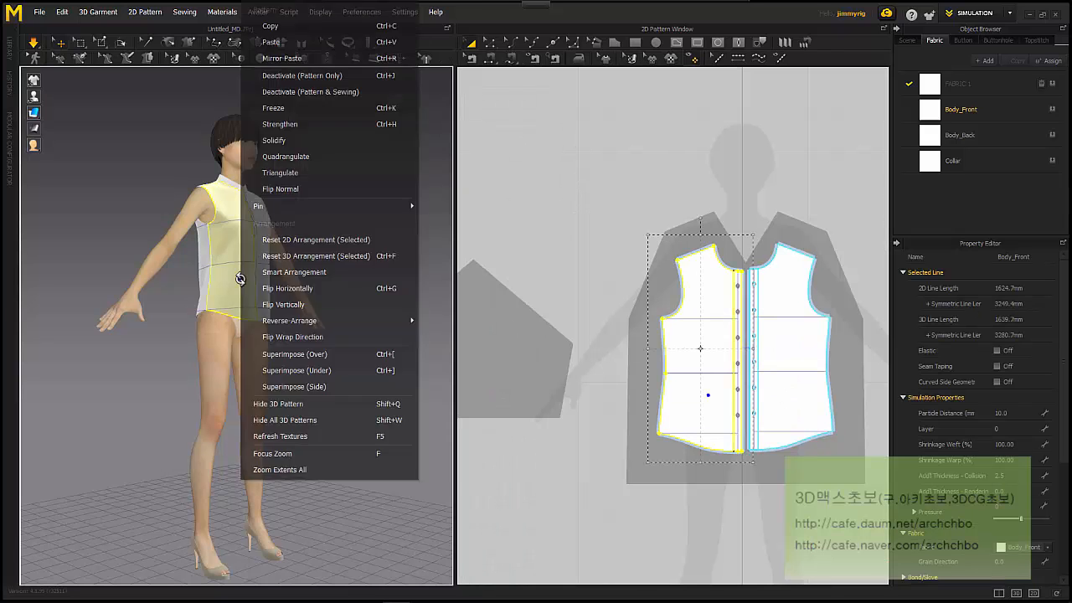
pyautogui.click(365, 523)
pyautogui.click(238, 262)
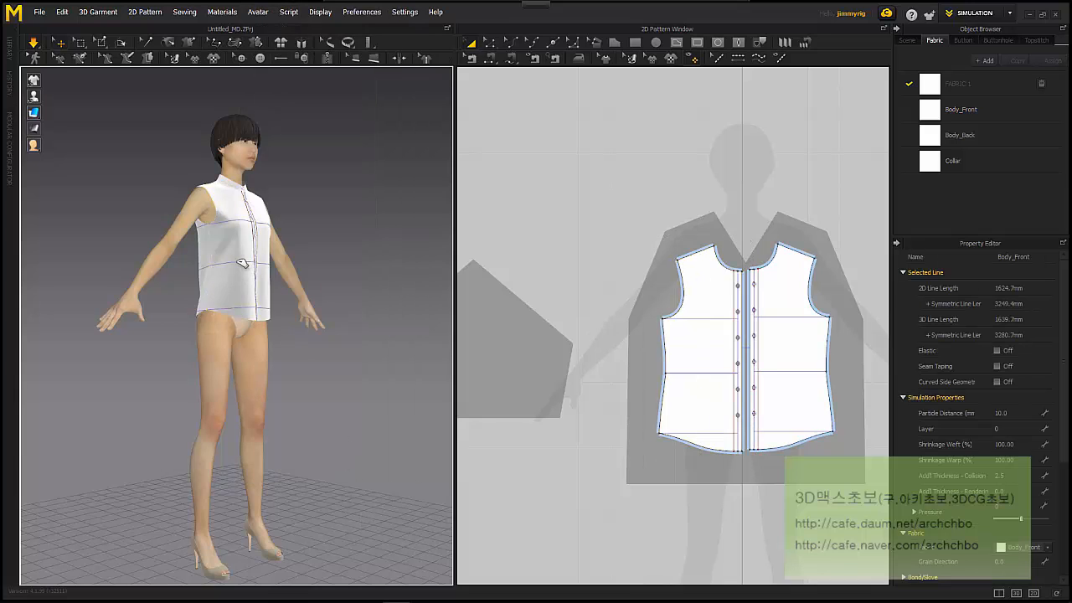
pyautogui.scroll(5, 239, 262)
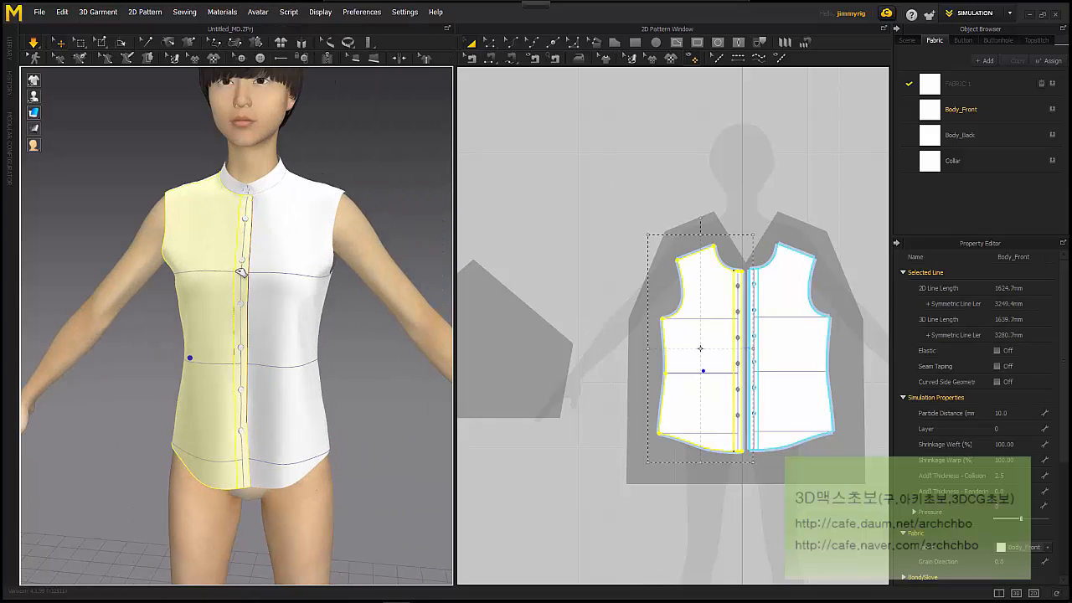
# - Fit the 3D window with Zoom Extents All and examine the dressed avatar by orbiting, panning and zooming
pyautogui.rightClick(219, 310)
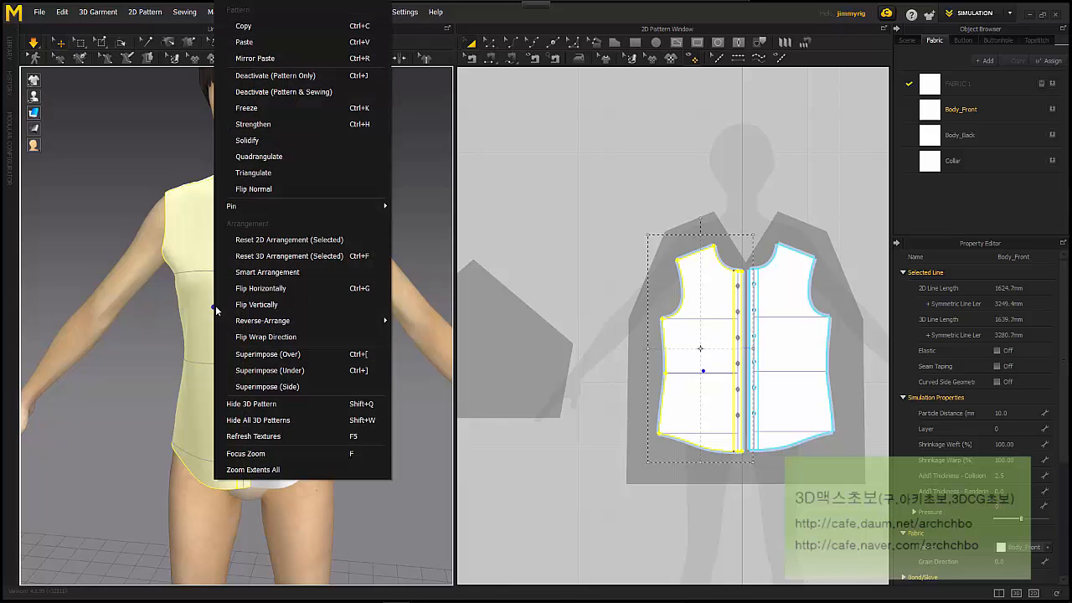
pyautogui.click(288, 471)
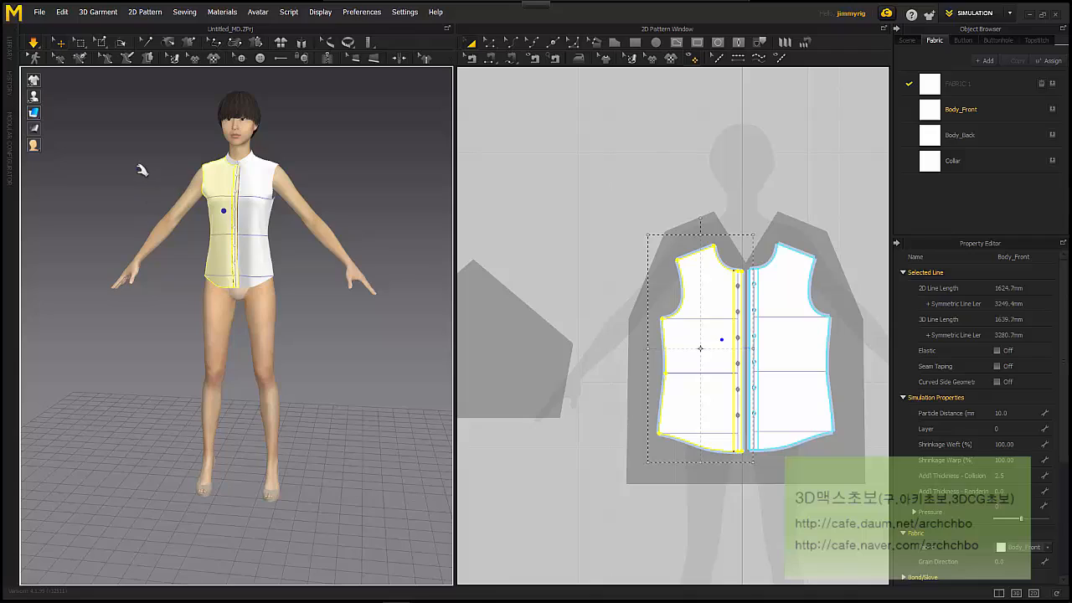
pyautogui.moveTo(204, 224)
pyautogui.mouseDown(button='middle')
pyautogui.moveTo(132, 359)
pyautogui.moveTo(188, 220)
pyautogui.mouseUp(button='middle')
pyautogui.moveTo(124, 283); pyautogui.dragTo(96, 136, button='right')
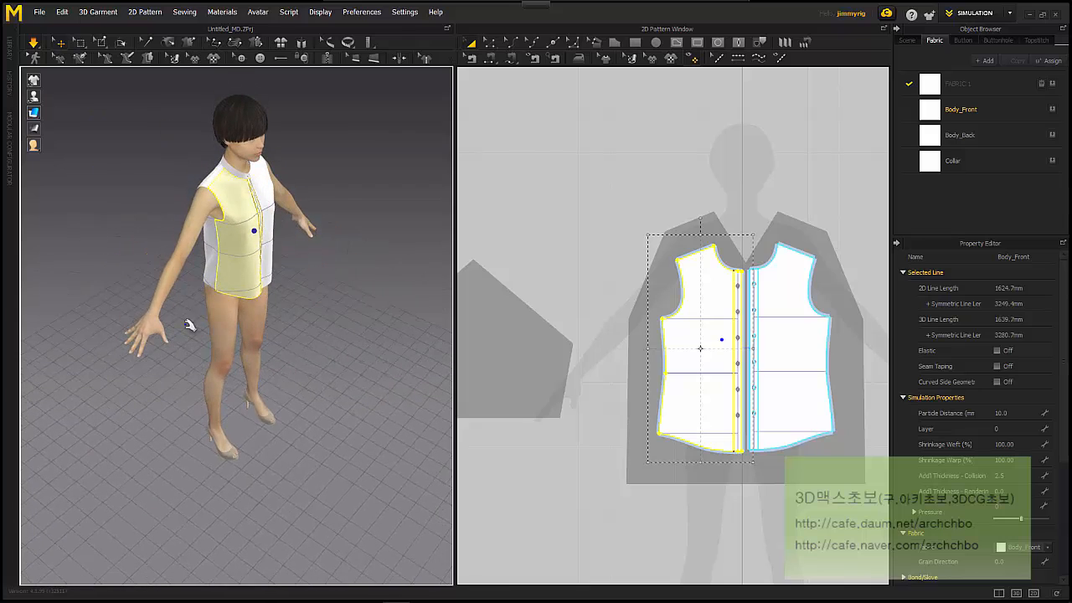
pyautogui.moveTo(101, 203); pyautogui.dragTo(55, 193, button='right')
pyautogui.moveTo(217, 238); pyautogui.dragTo(222, 291, button='middle')
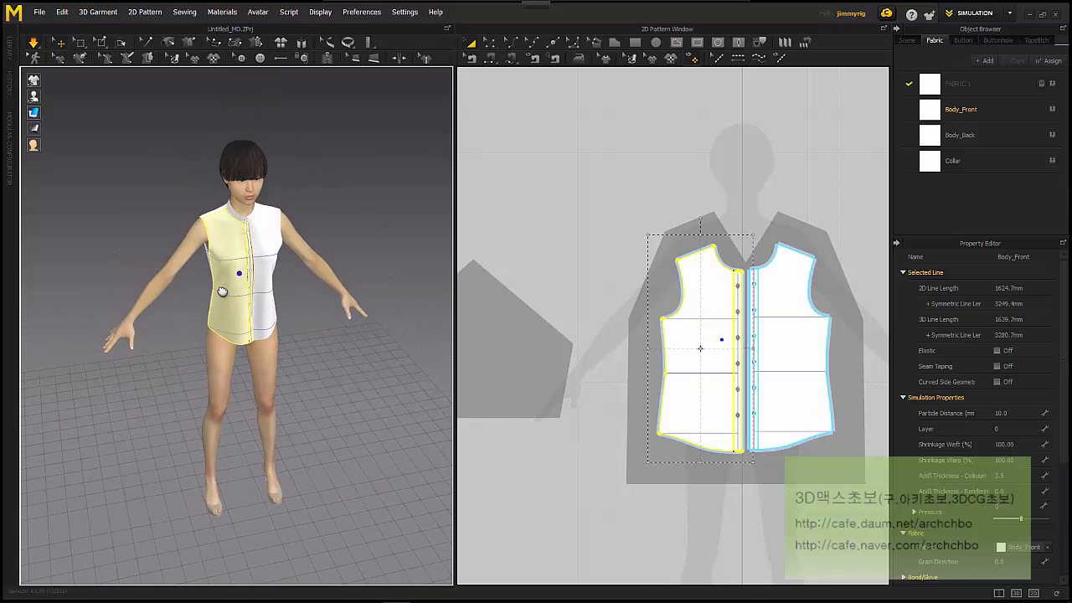
pyautogui.scroll(3, 223, 276)
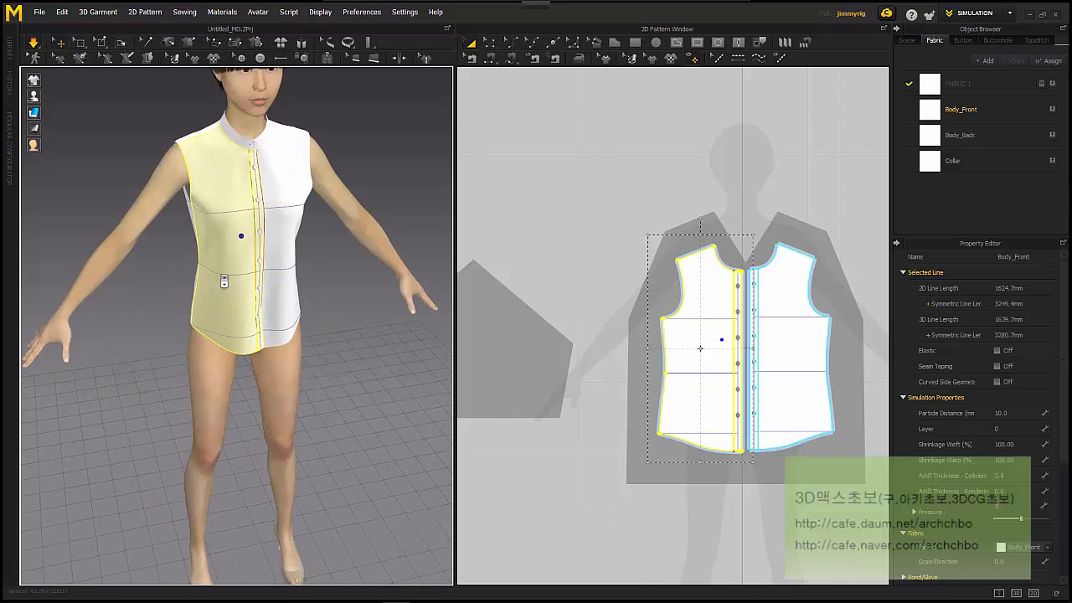
pyautogui.scroll(-5, 225, 272)
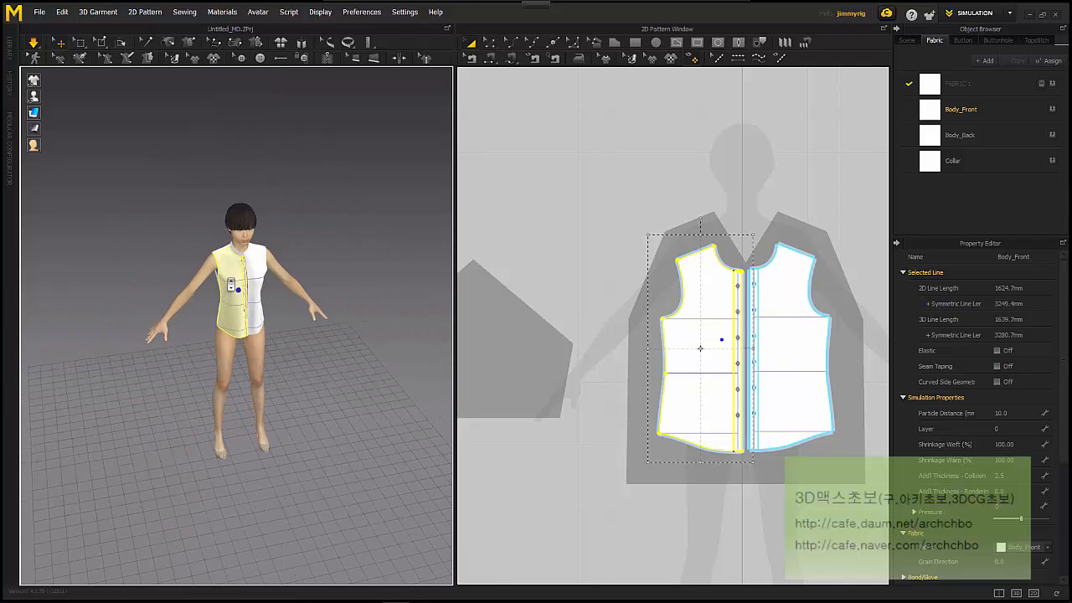
pyautogui.scroll(8, 232, 273)
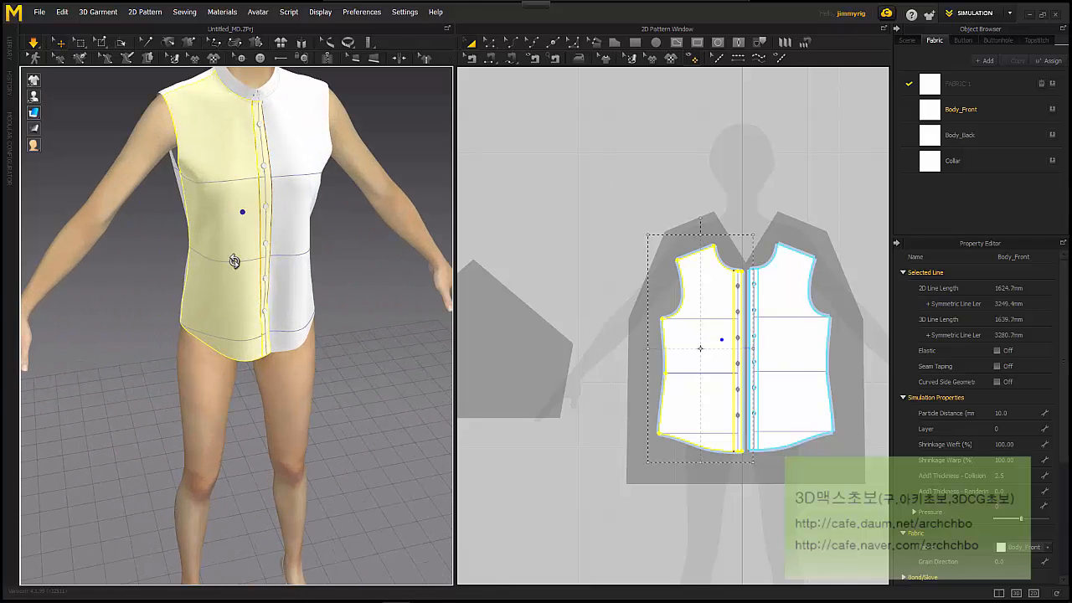
# - Frame the right front piece with Focus Zoom in the 3D window and clear the selection
pyautogui.rightClick(234, 260)
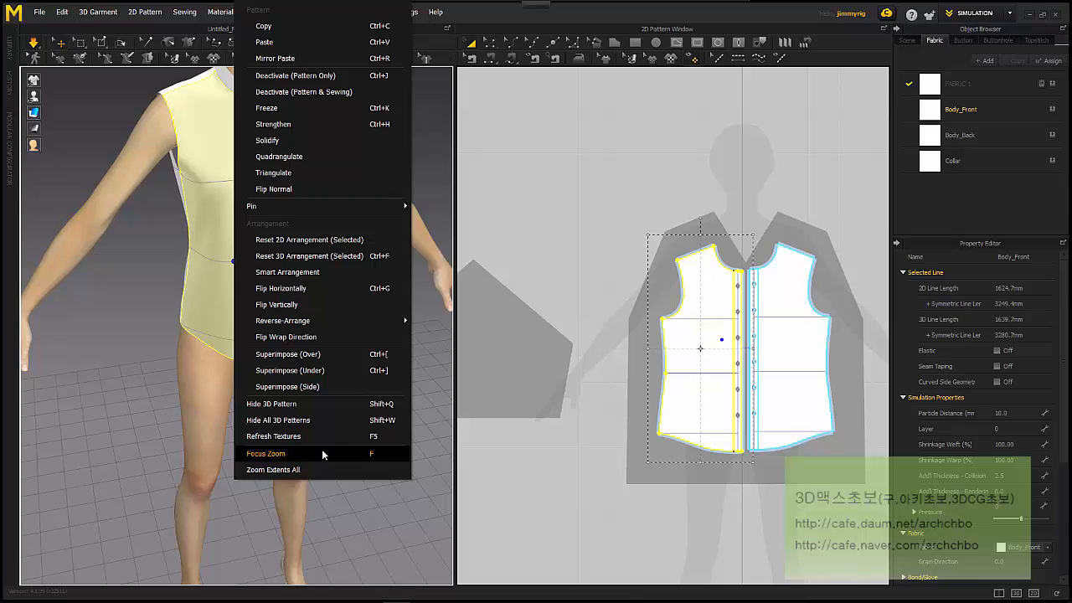
pyautogui.click(207, 291)
pyautogui.press('f')
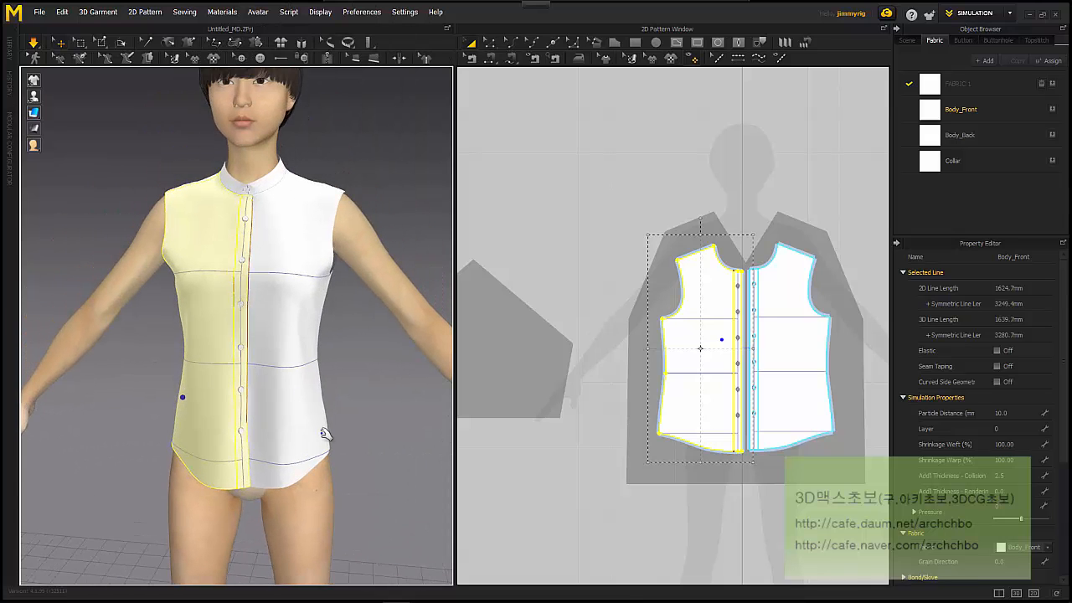
pyautogui.click(124, 160)
pyautogui.rightClick(124, 160)
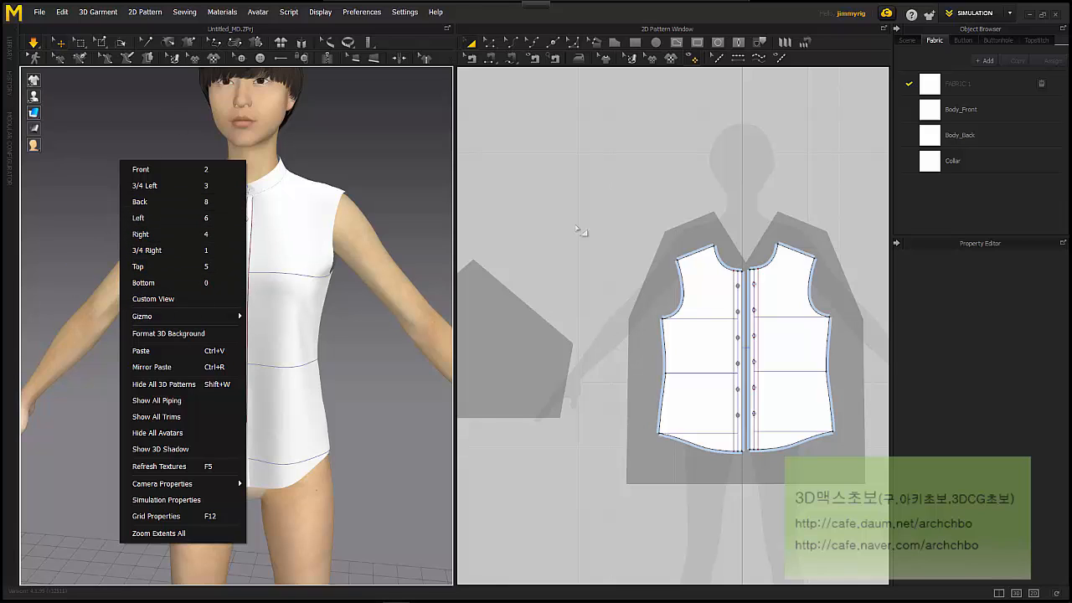
pyautogui.click(506, 215)
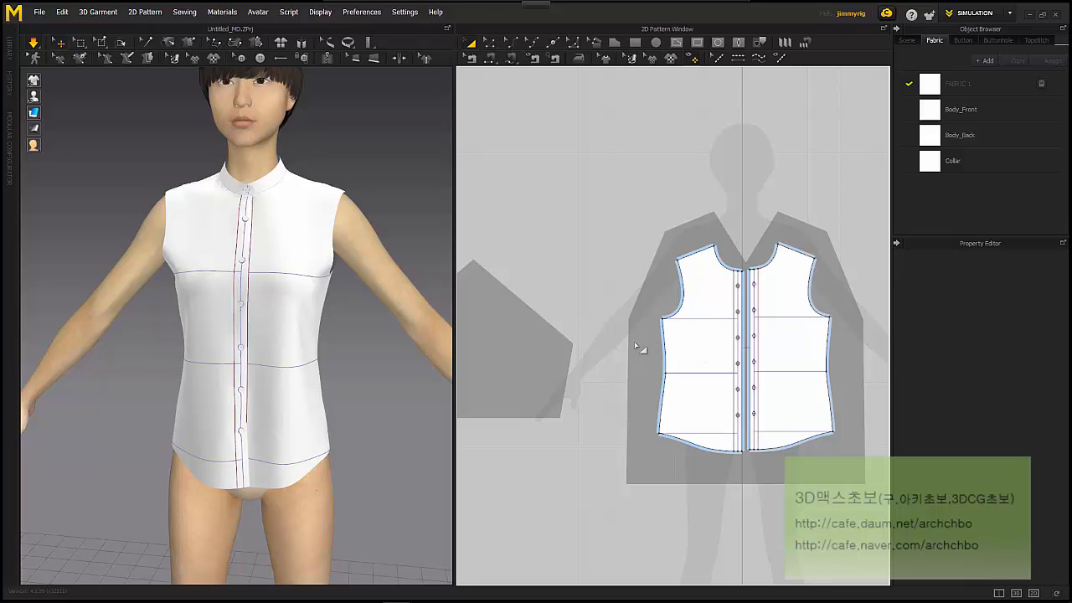
# - Inspect the front pieces at different zoom levels in the 2D pattern view, then select the right front and frame it
pyautogui.scroll(-5, 642, 352)
pyautogui.scroll(5, 637, 339)
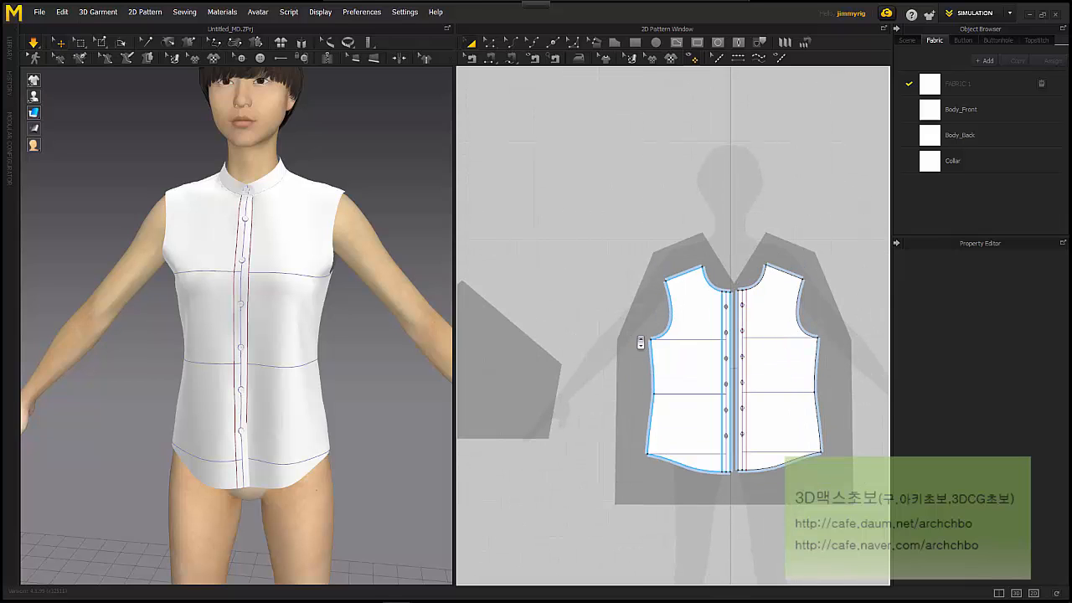
pyautogui.scroll(-2, 669, 333)
pyautogui.moveTo(669, 333); pyautogui.dragTo(624, 246, button='middle')
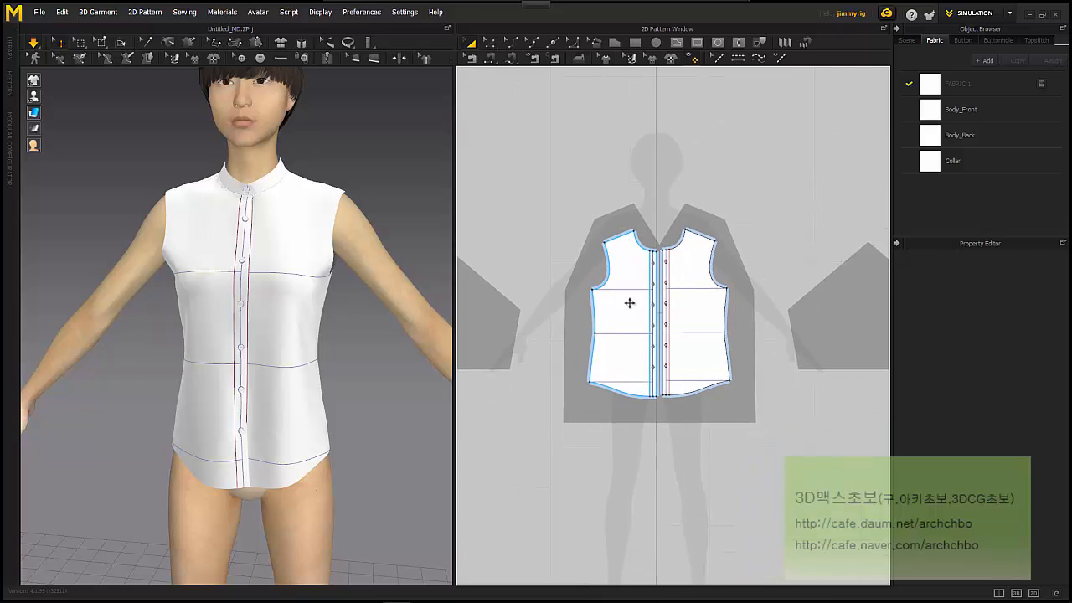
pyautogui.click(602, 304)
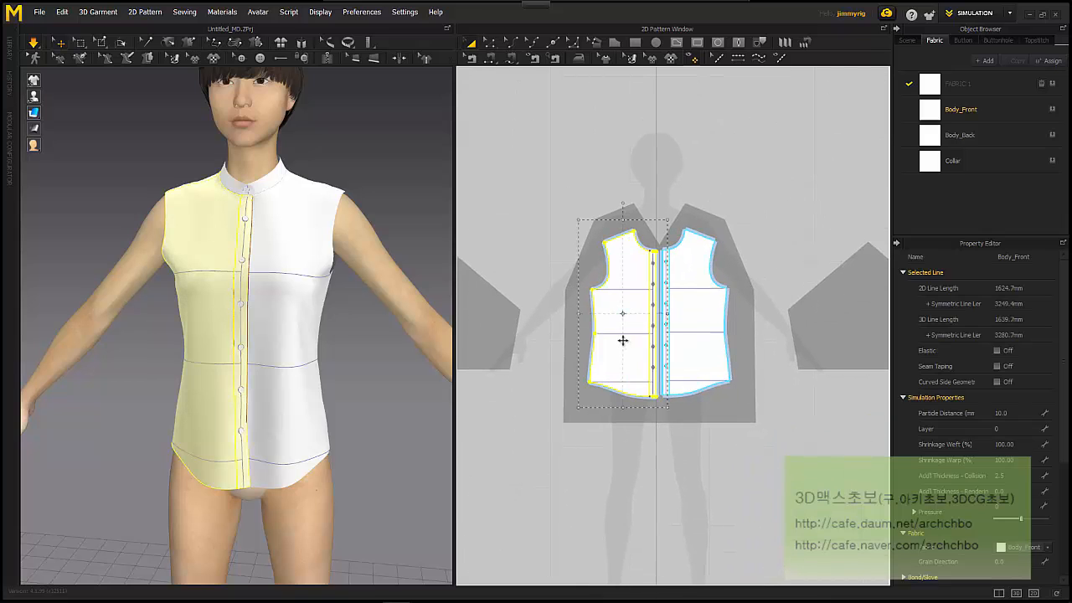
pyautogui.scroll(5, 624, 333)
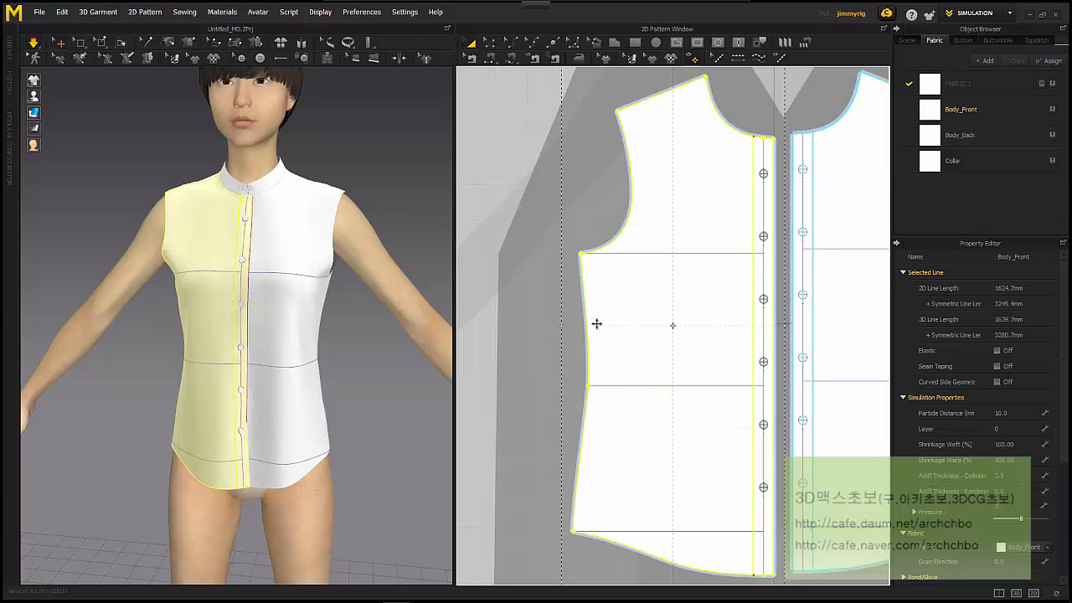
# - Clear the pattern selection and fit all pieces in the 2D pattern view with Zoom Extents All
pyautogui.click(527, 217)
pyautogui.rightClick(499, 166)
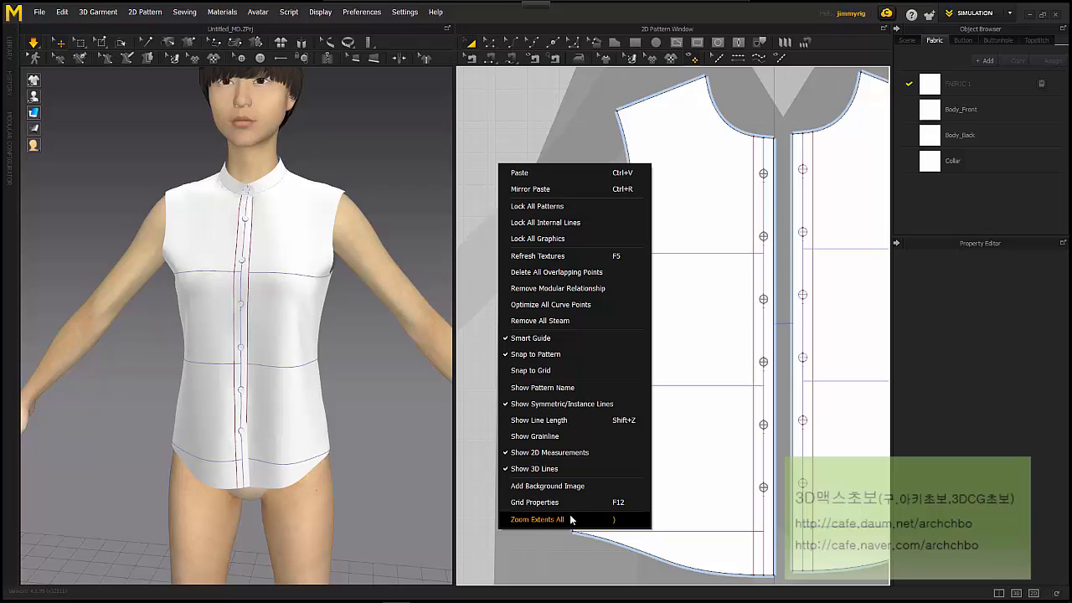
pyautogui.click(589, 520)
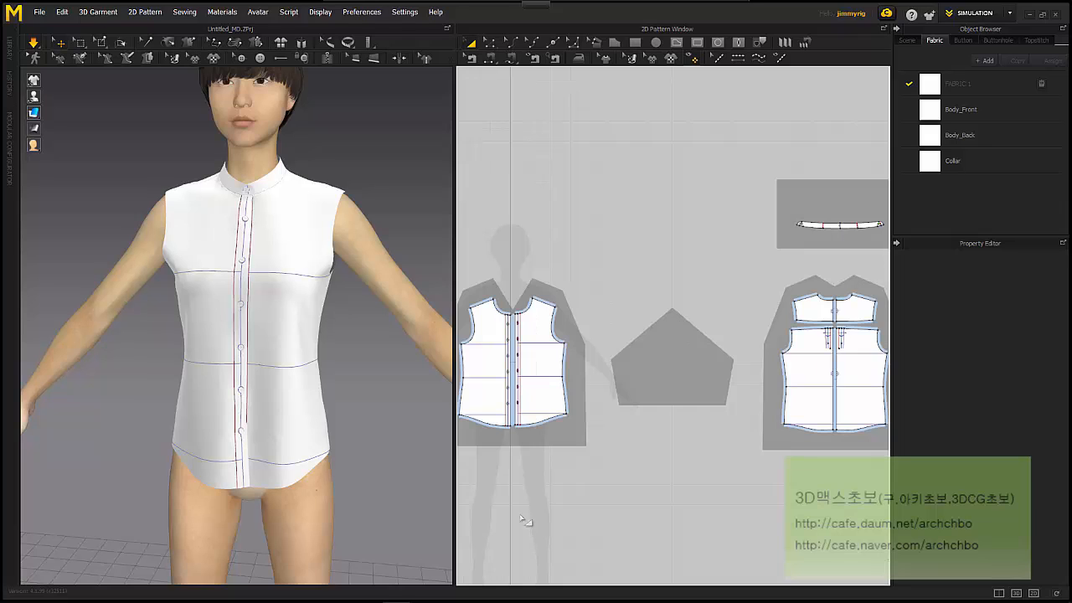